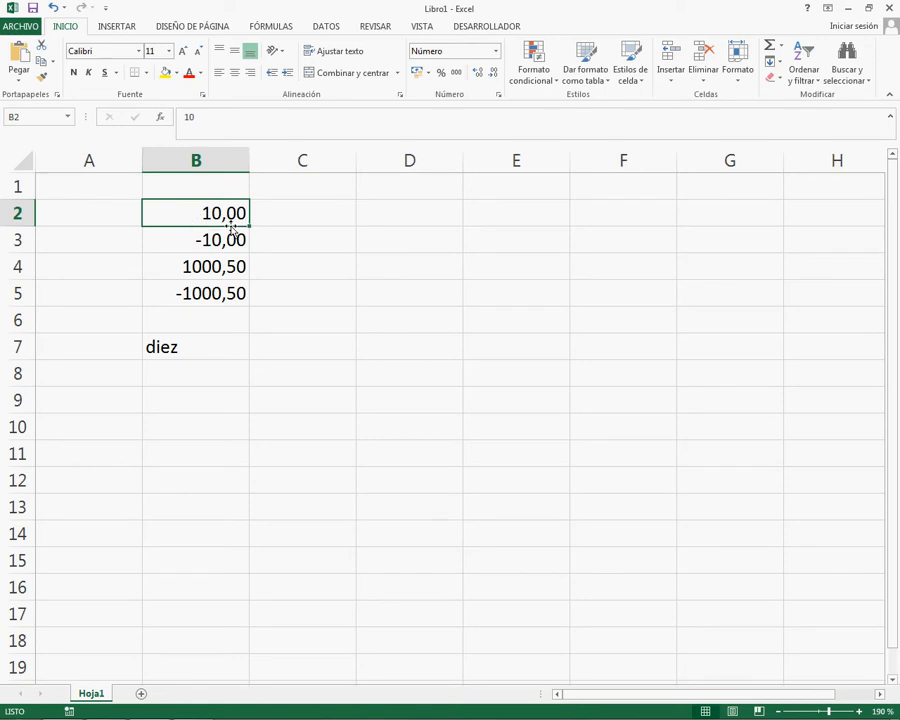
- Enter 10 in cell C2, compare its stored value with B2, and clear C2 again
click(305, 214)
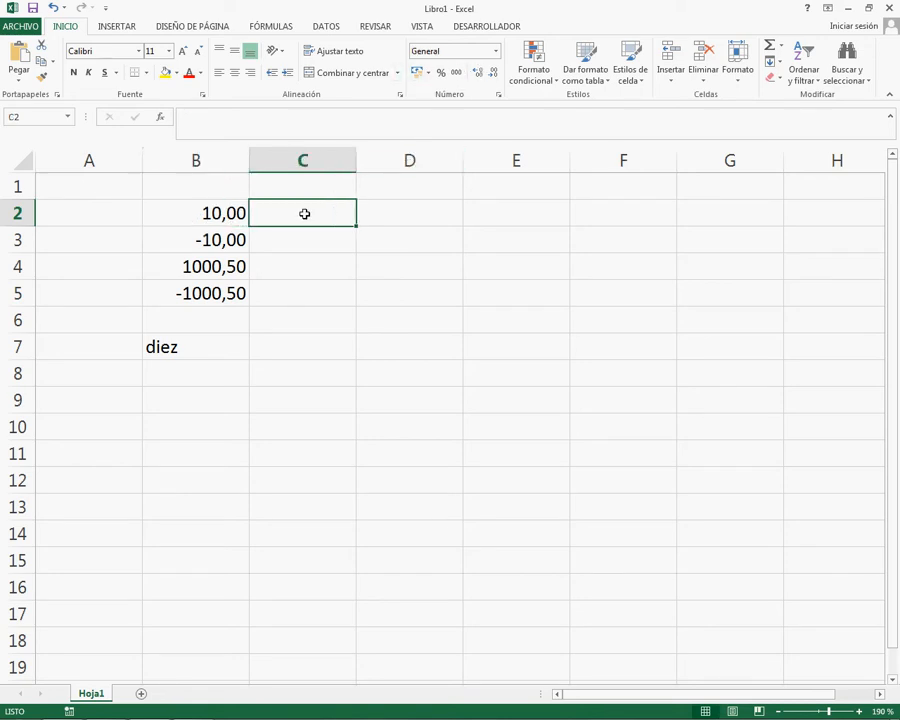
text(10)
key(Return)
click(304, 212)
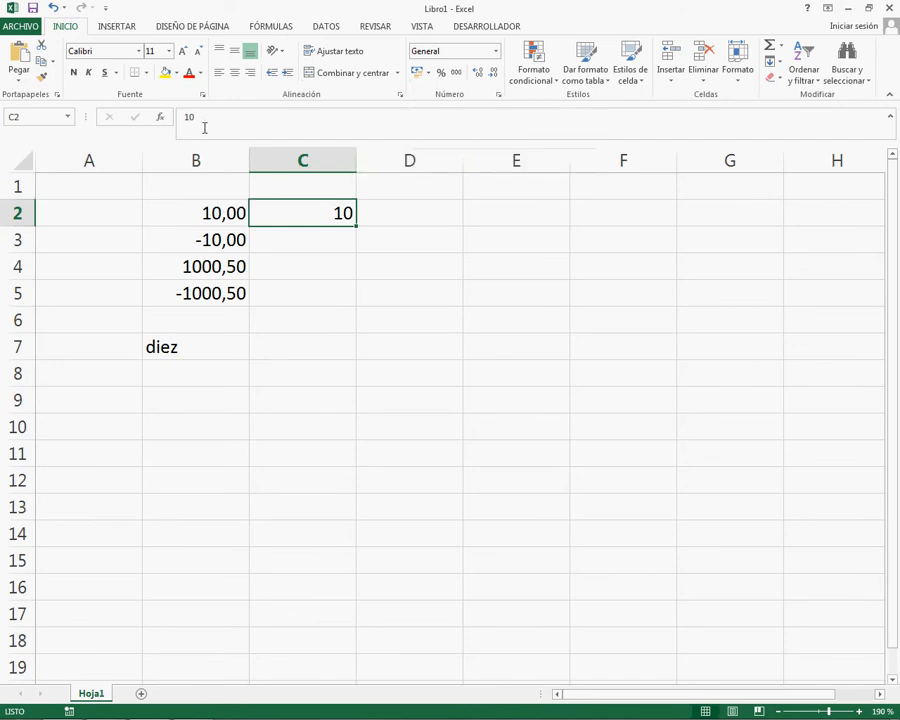
click(222, 212)
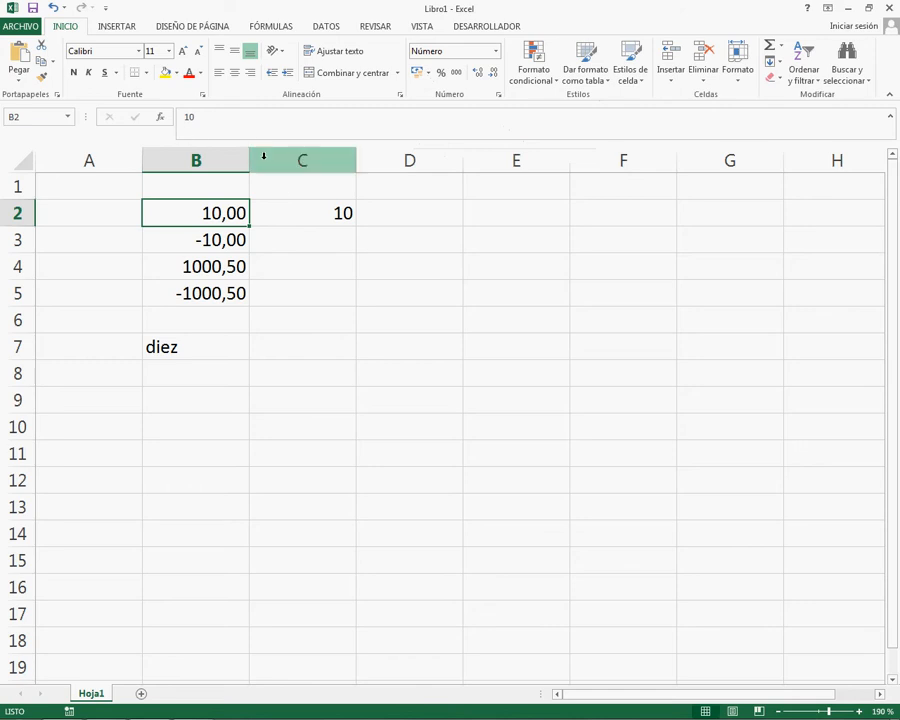
click(308, 207)
key(Delete)
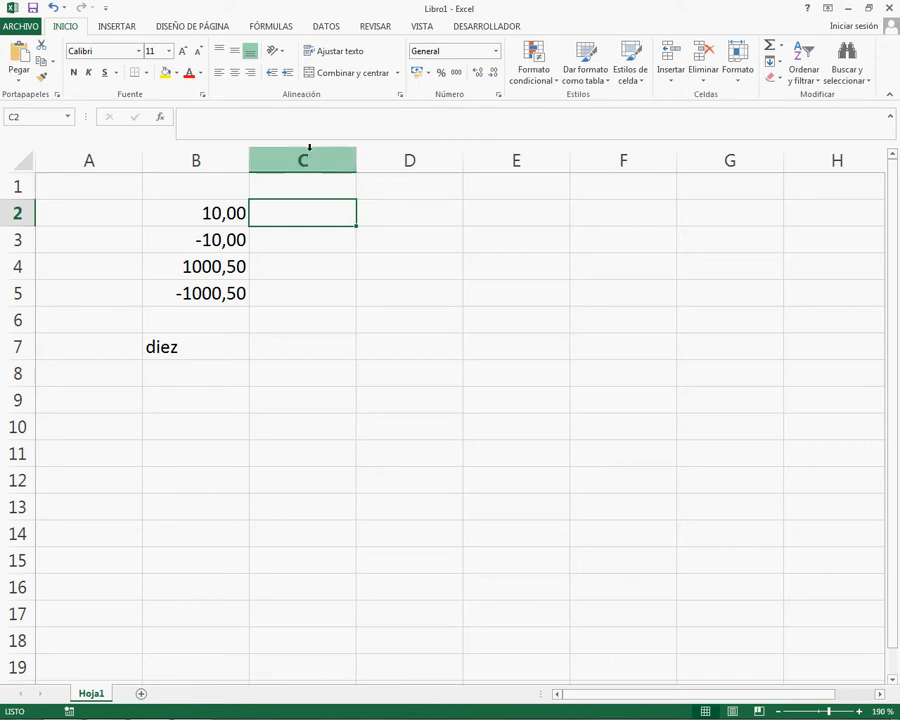
- Apply the General number format to cell B2 and to the range B2:B5
click(236, 215)
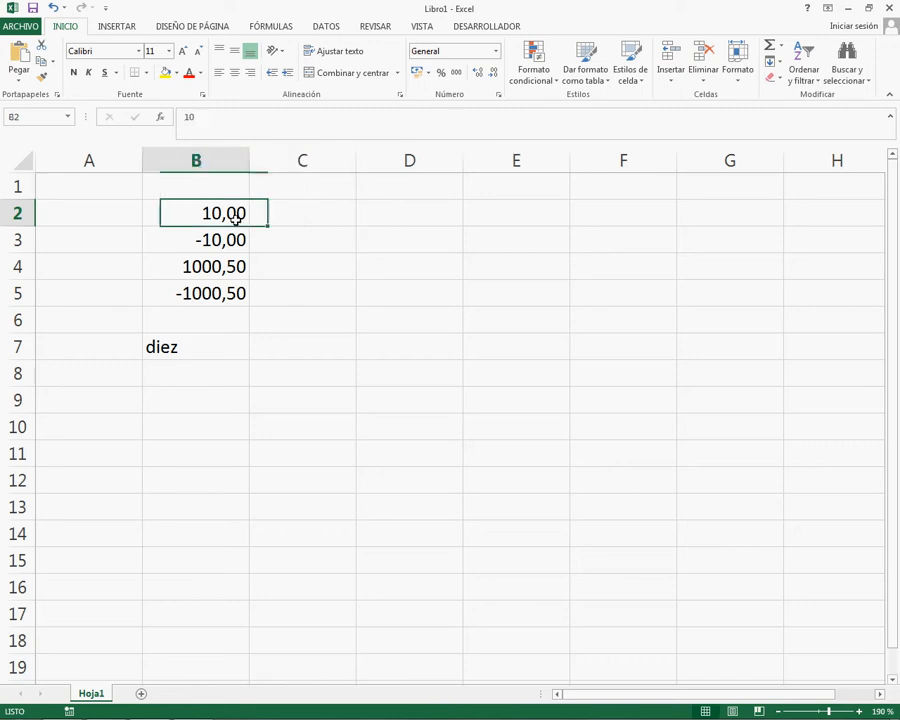
click(495, 50)
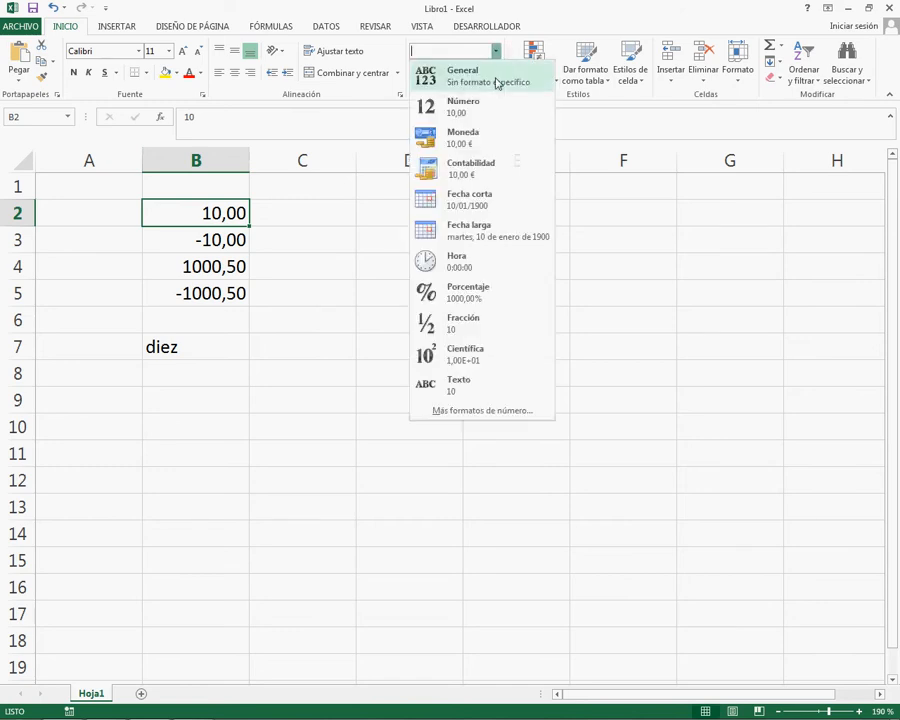
click(496, 82)
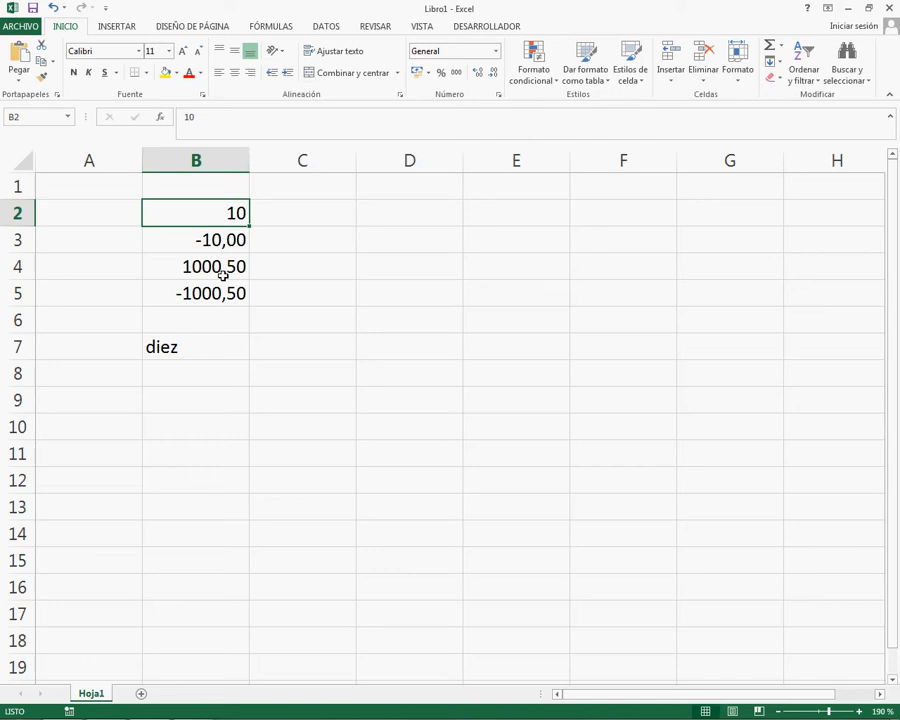
drag(220, 292, 219, 217)
click(495, 50)
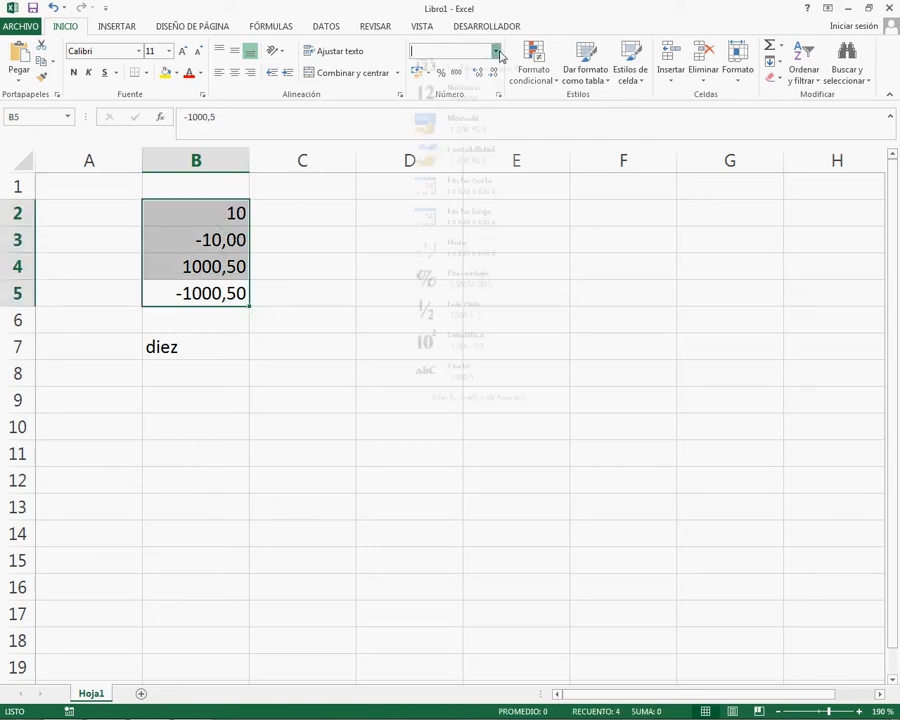
click(475, 84)
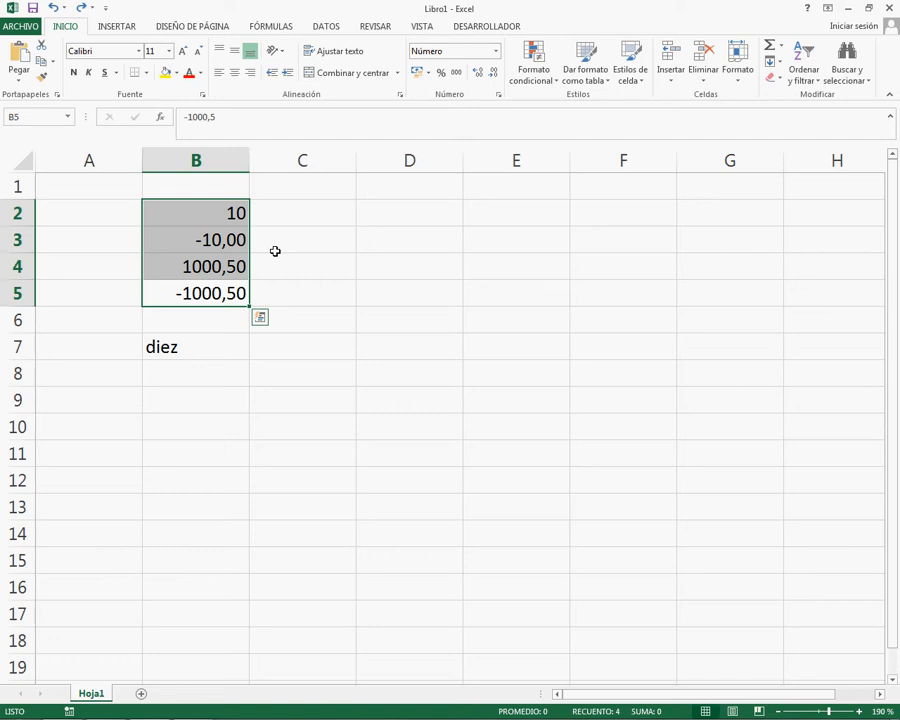
- Format the range B2:B5 with the Moneda number format
click(496, 54)
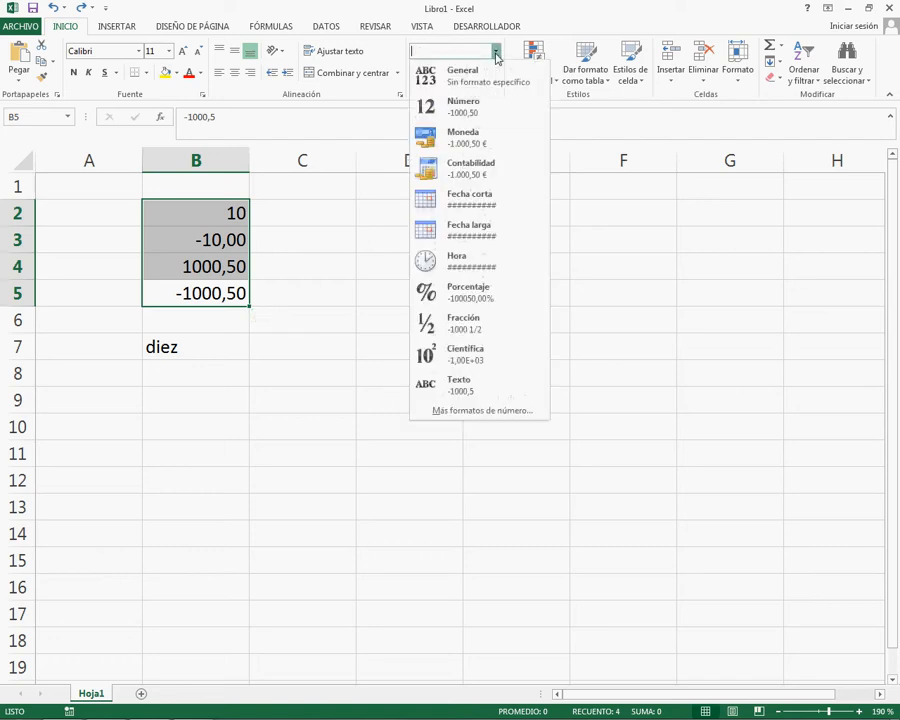
click(497, 150)
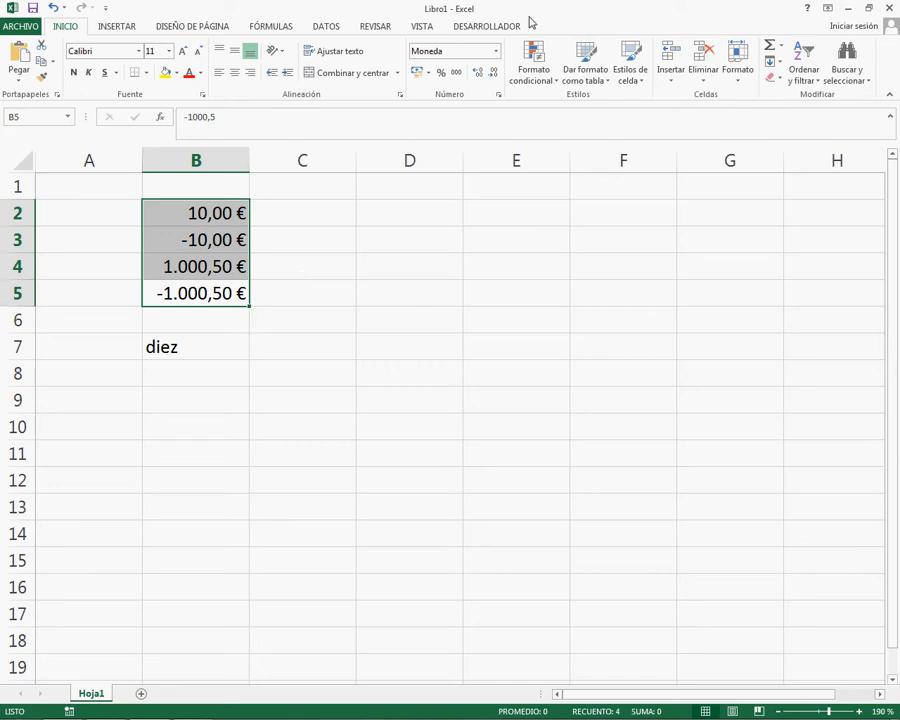
- Format the range B2:B5 as Contabilidad and widen column B
click(495, 51)
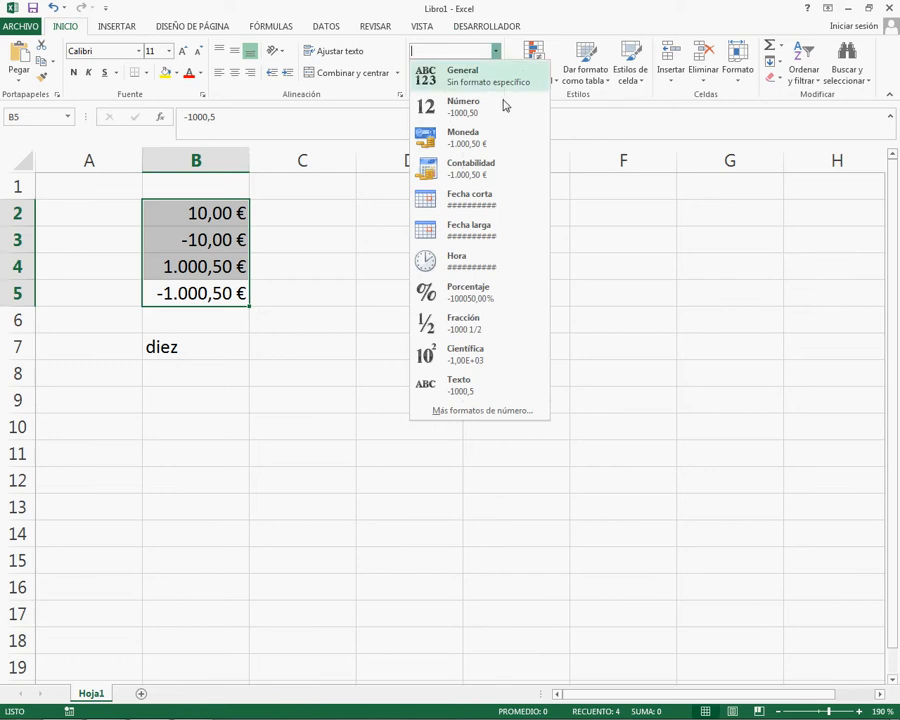
click(515, 182)
drag(251, 163, 311, 162)
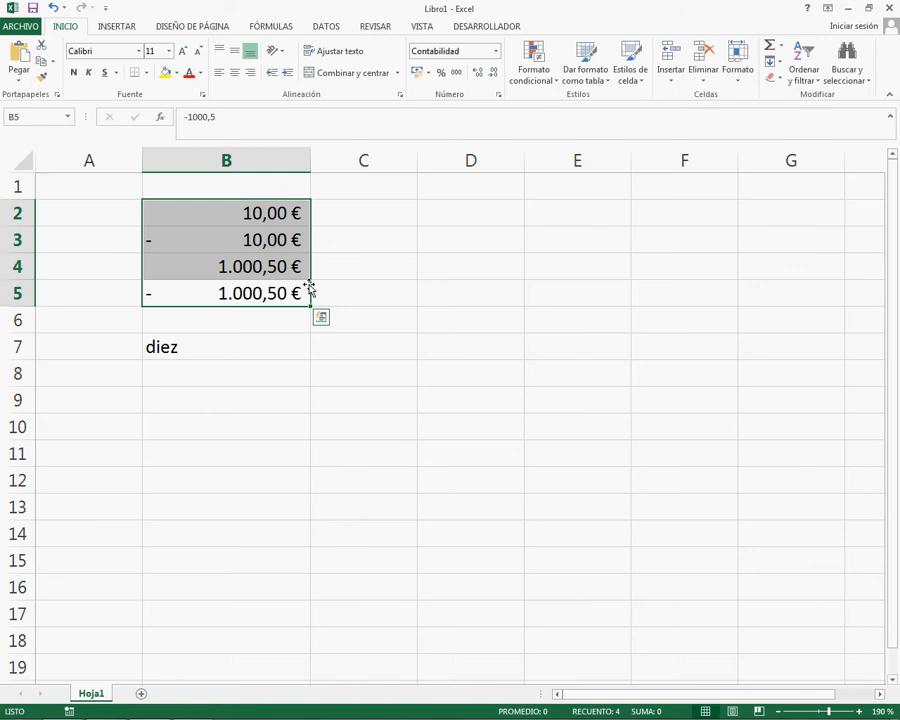
- Format B2:B5 as Fecha corta and widen column B further to inspect the negative values in B3 and B5
click(497, 51)
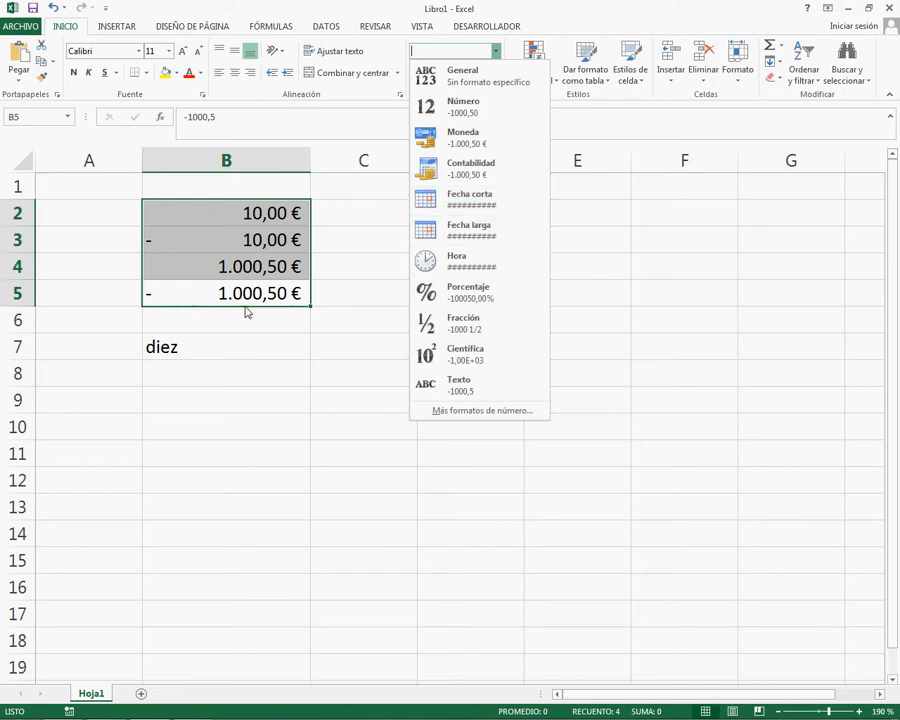
click(489, 202)
drag(311, 160, 381, 160)
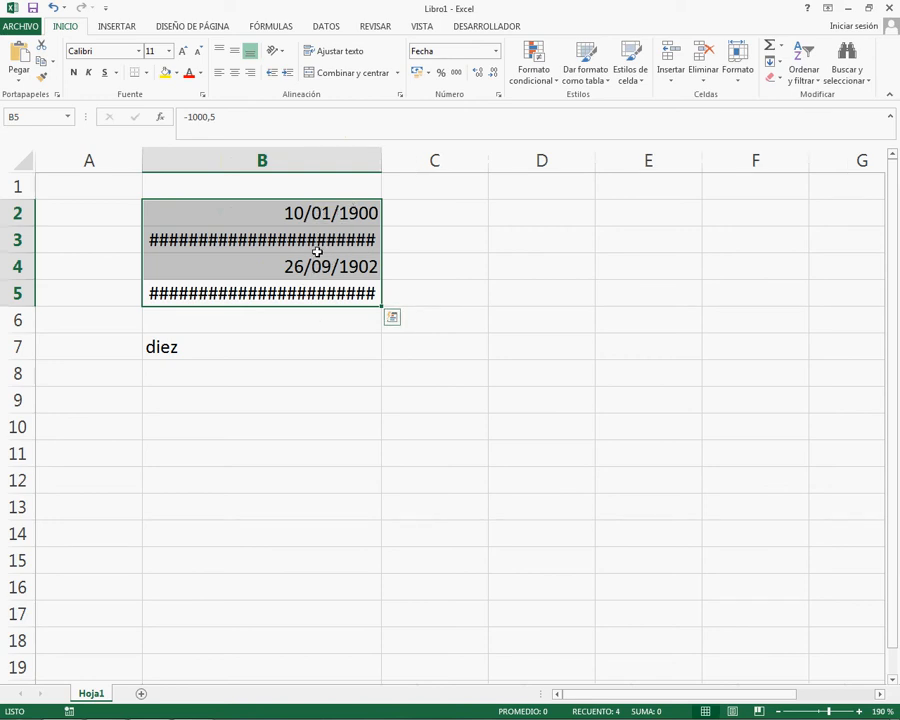
mouse_move(317, 252)
click(258, 239)
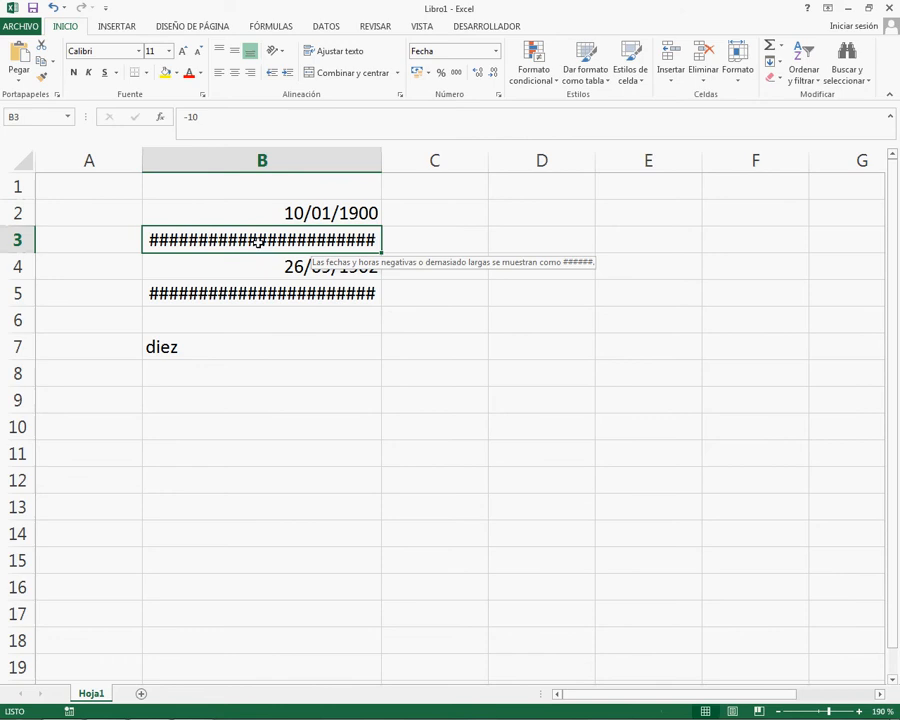
click(271, 295)
mouse_move(300, 239)
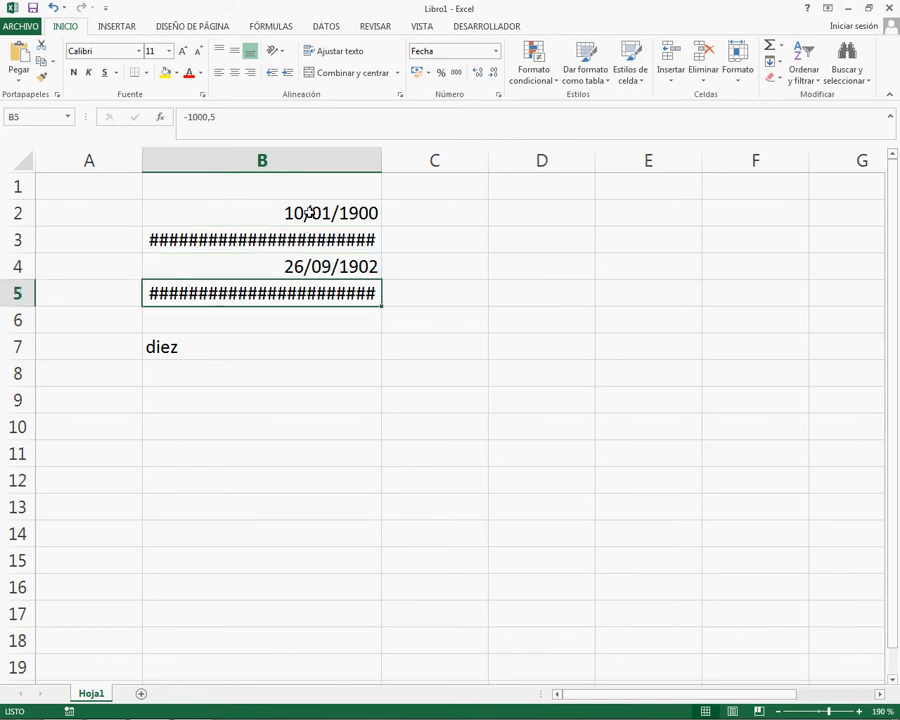
- Set the range B2:B5 to the General format and narrow column B
drag(305, 211, 314, 294)
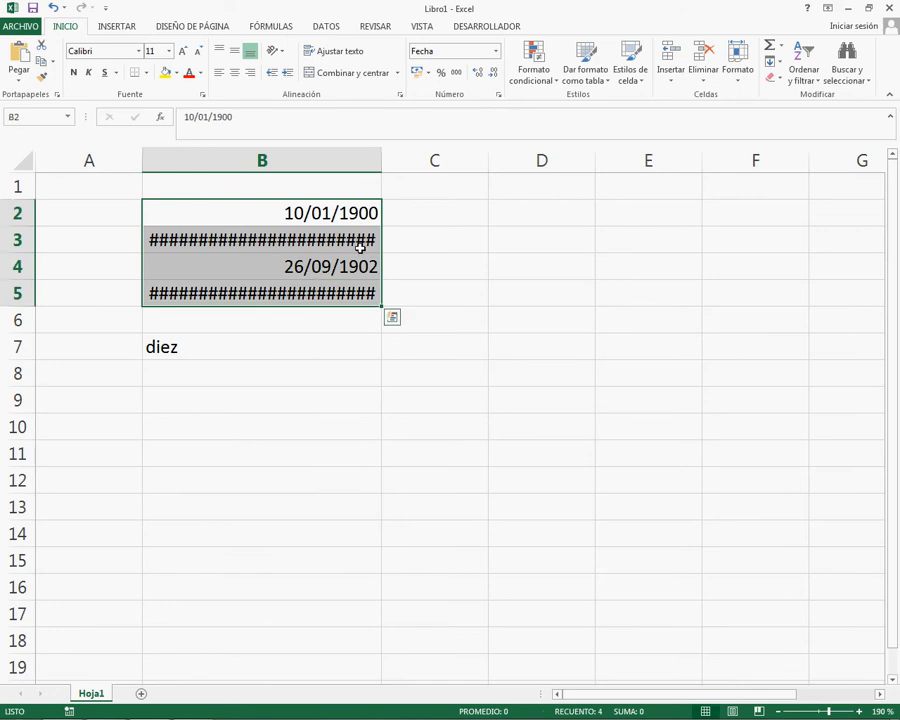
click(496, 51)
click(482, 78)
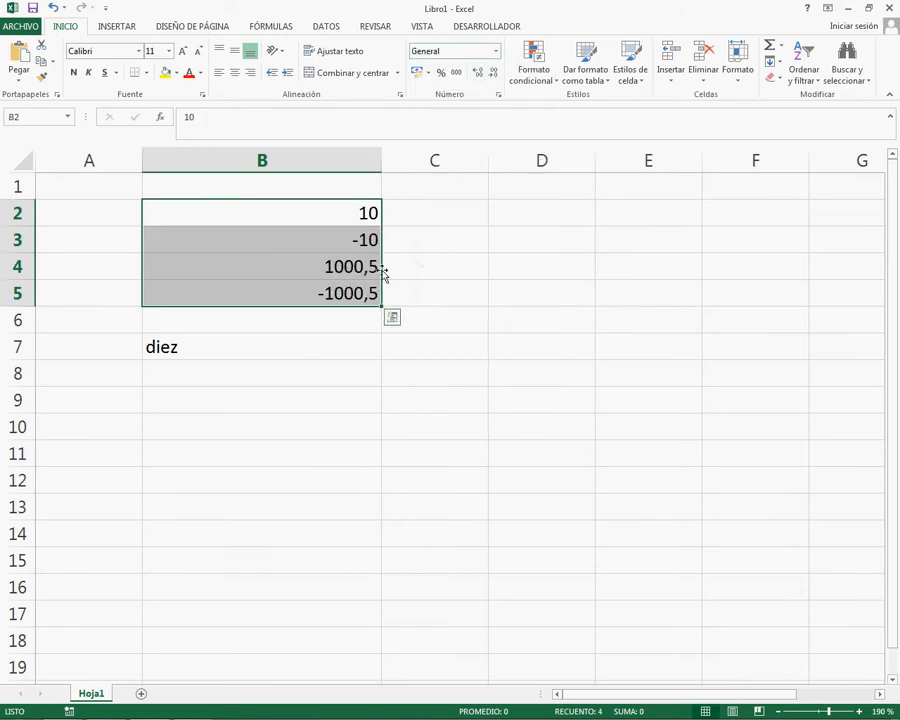
drag(382, 160, 323, 157)
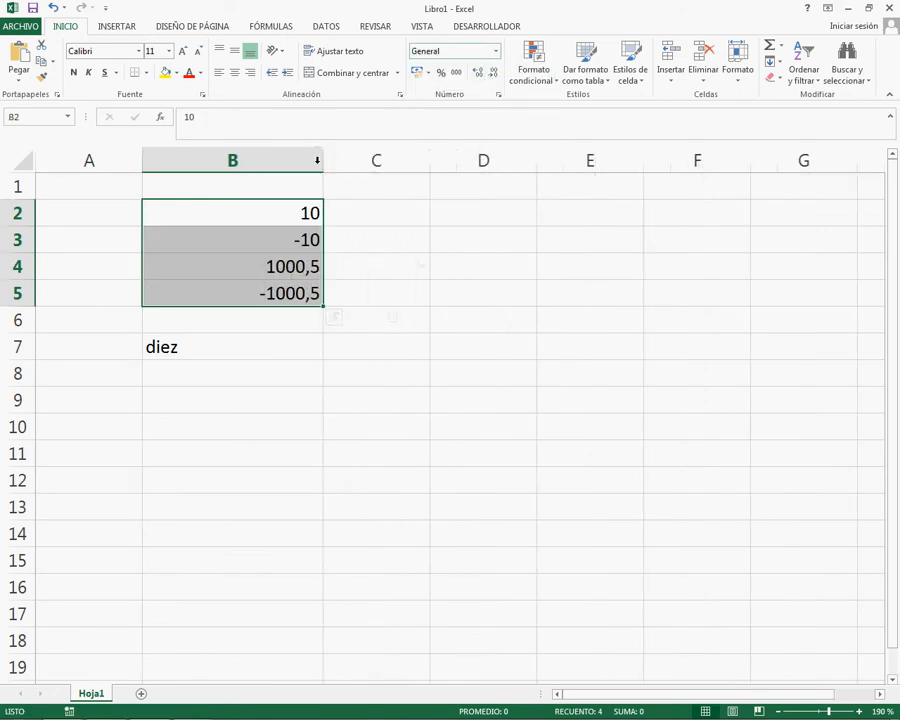
- Format only cell B2 with the Fecha corta number format
click(281, 213)
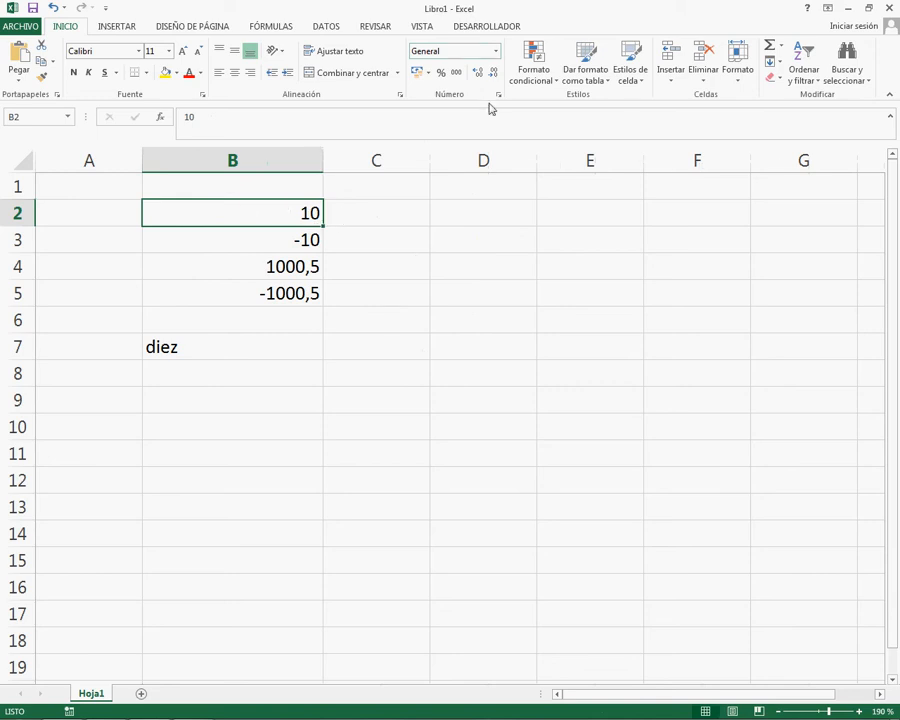
click(496, 52)
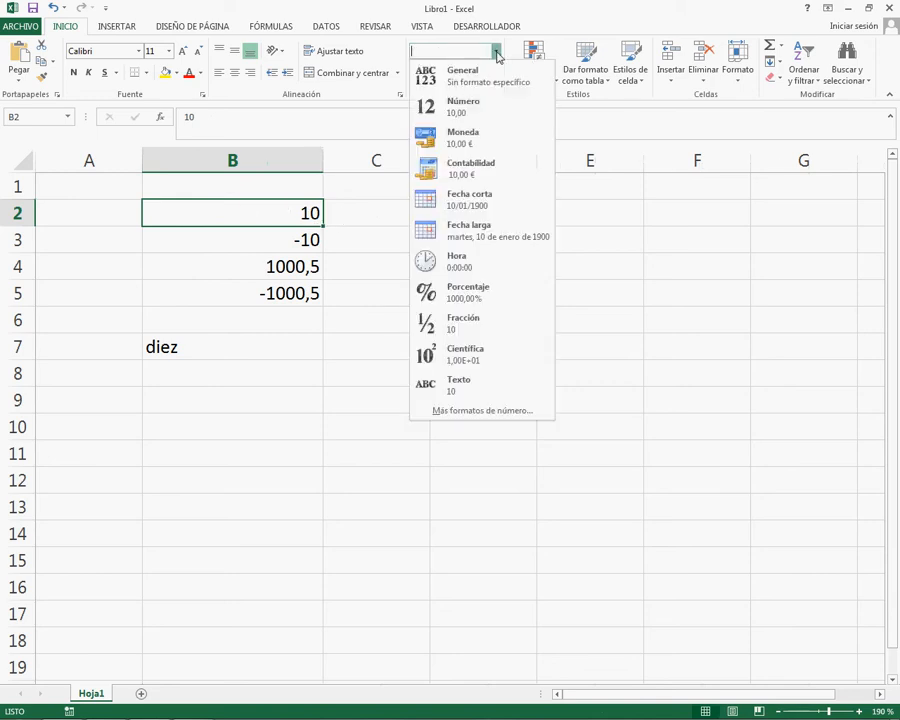
click(492, 201)
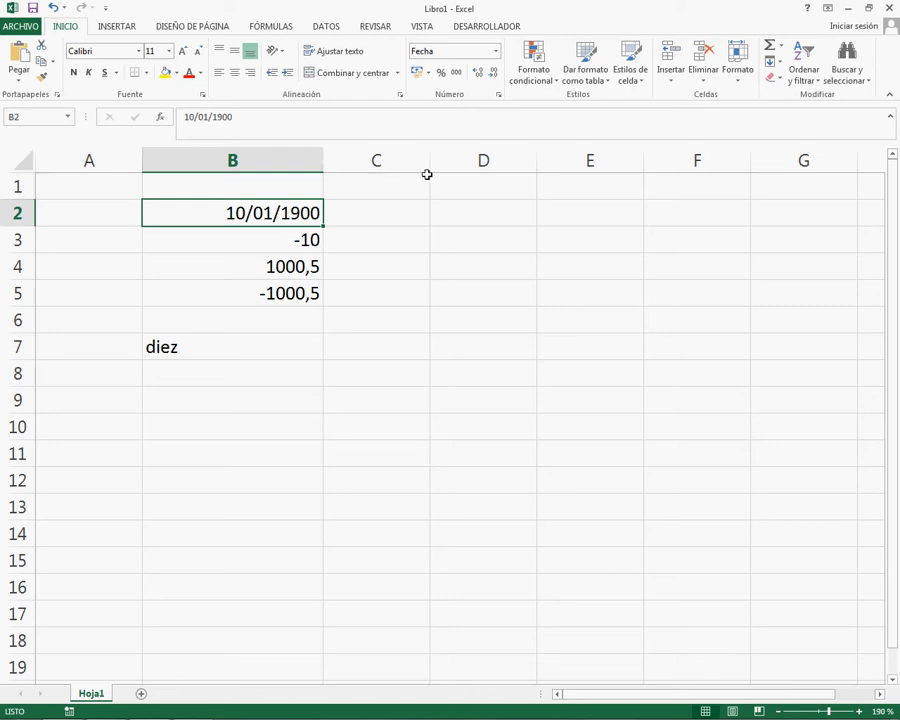
- Enter 1 in cell C2 and format it as Fecha corta
click(407, 209)
key(Return)
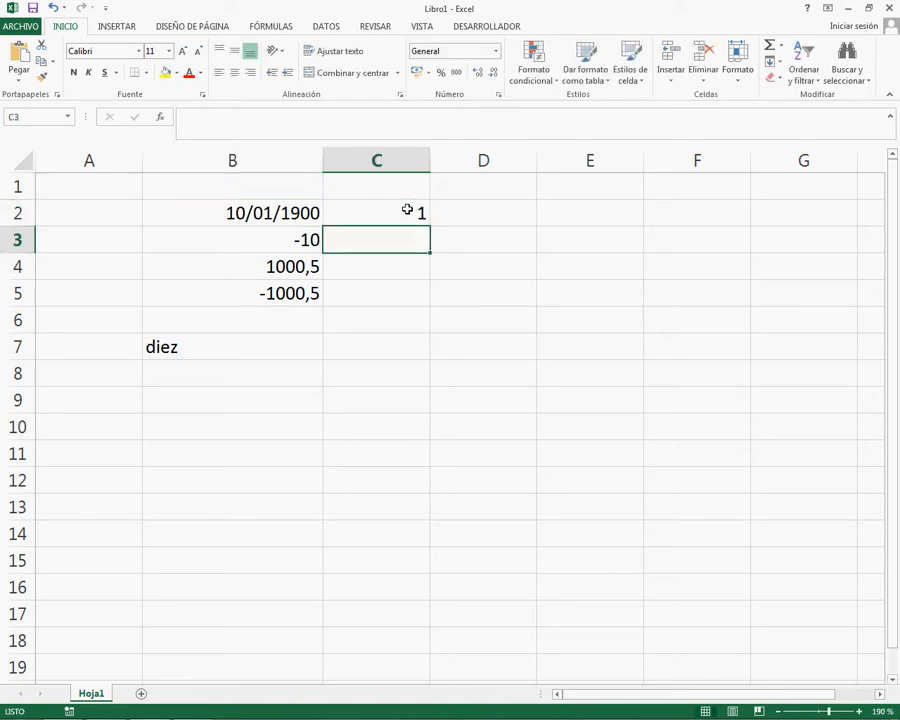
click(407, 209)
click(496, 51)
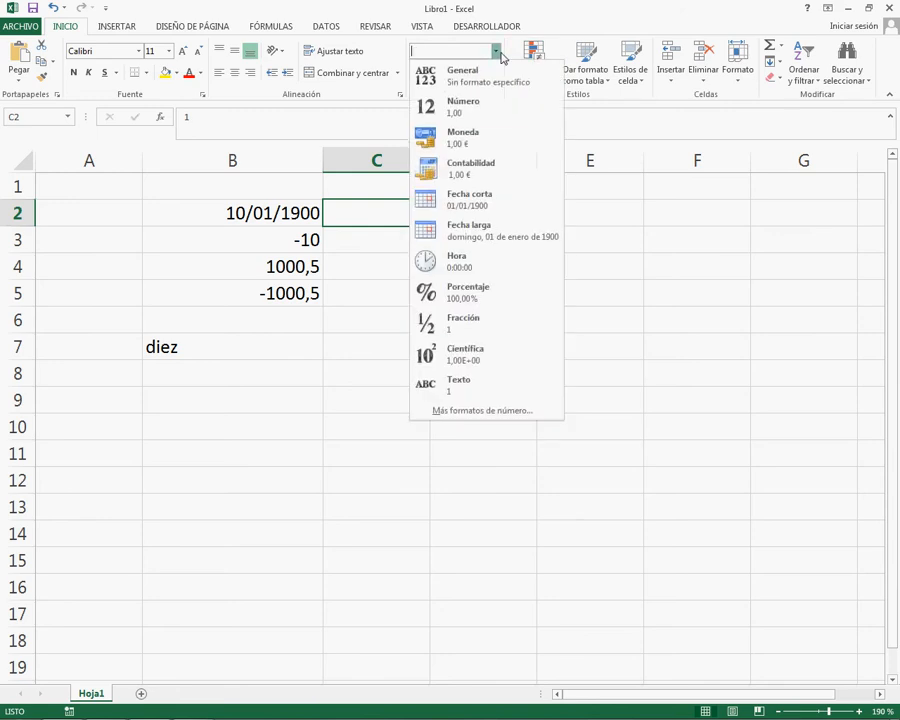
click(491, 199)
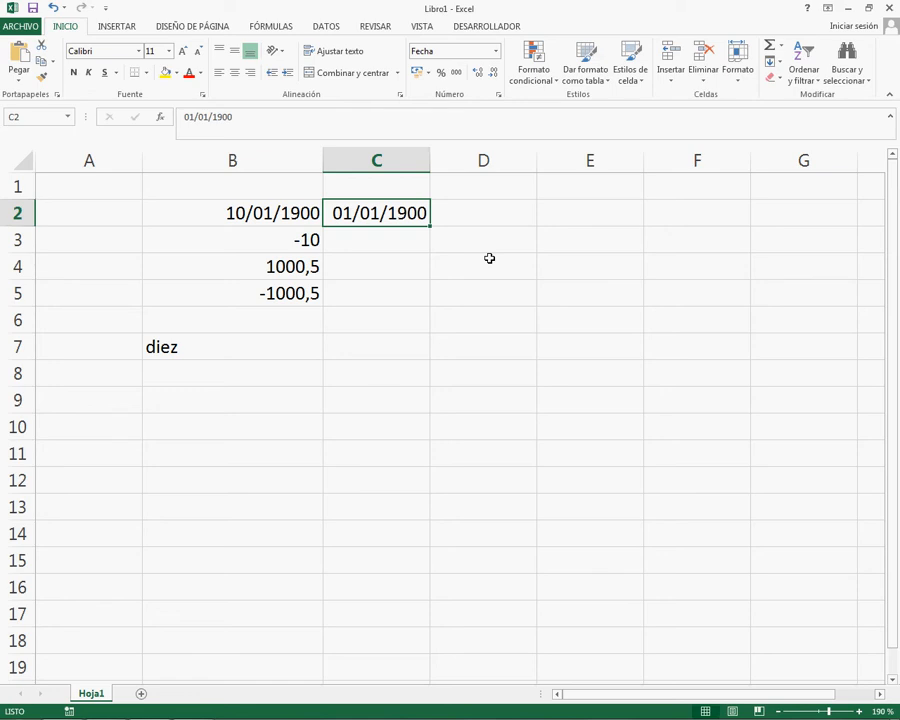
- Calculate the number of days between the two dates in cell D2 with the formula =B2-C2
key(Right)
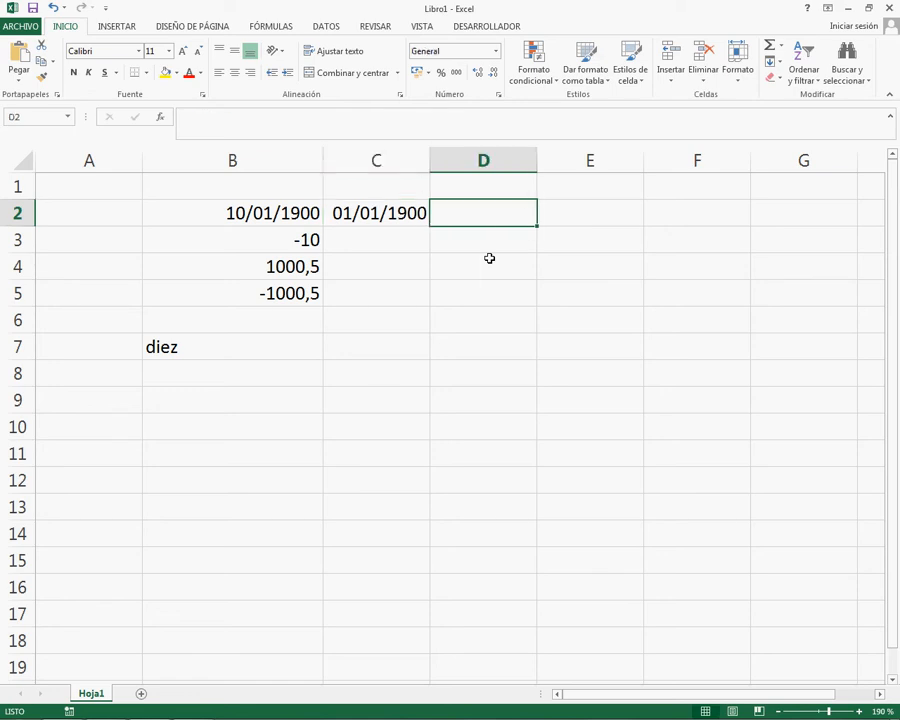
text(=)
key(Left)
key(Left)
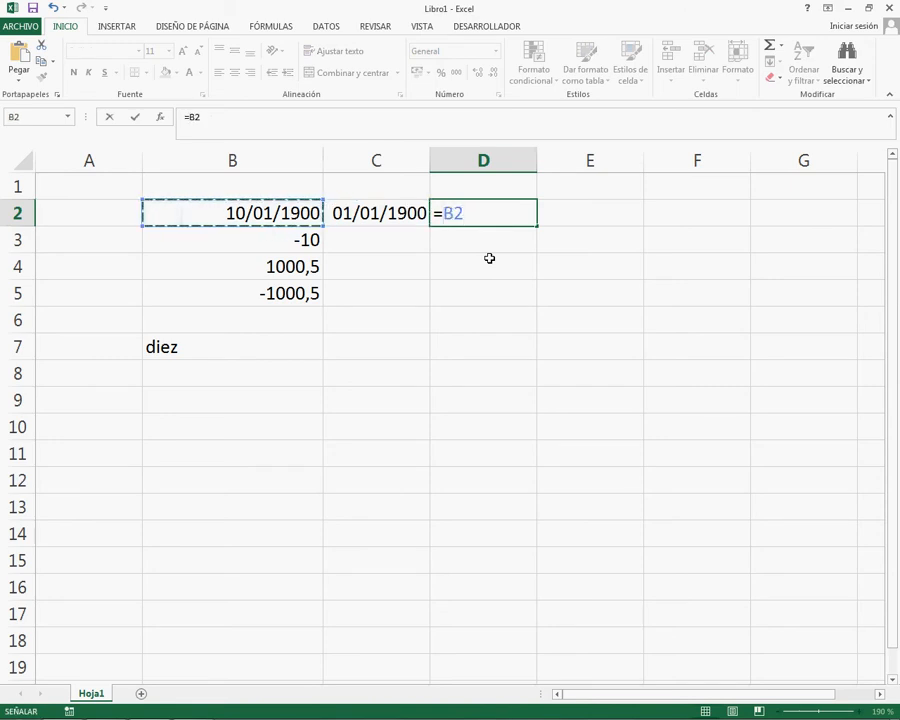
text(-)
key(Right)
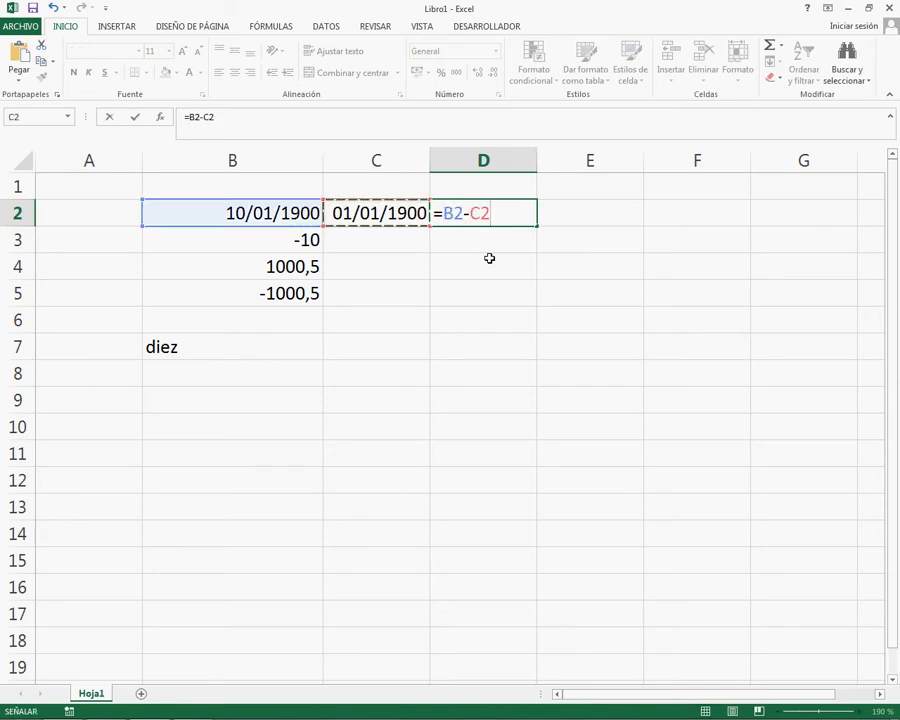
key(Return)
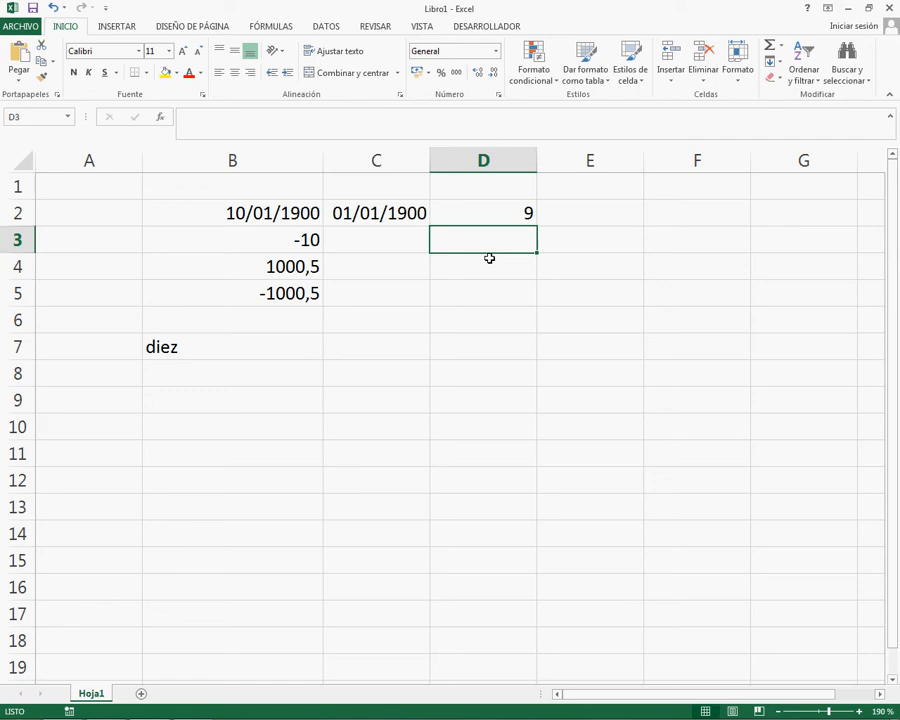
- Undo the formula in D2 and the date entry in C2
key(ctrl+z)
key(ctrl+z)
key(ctrl+z)
key(ctrl+z)
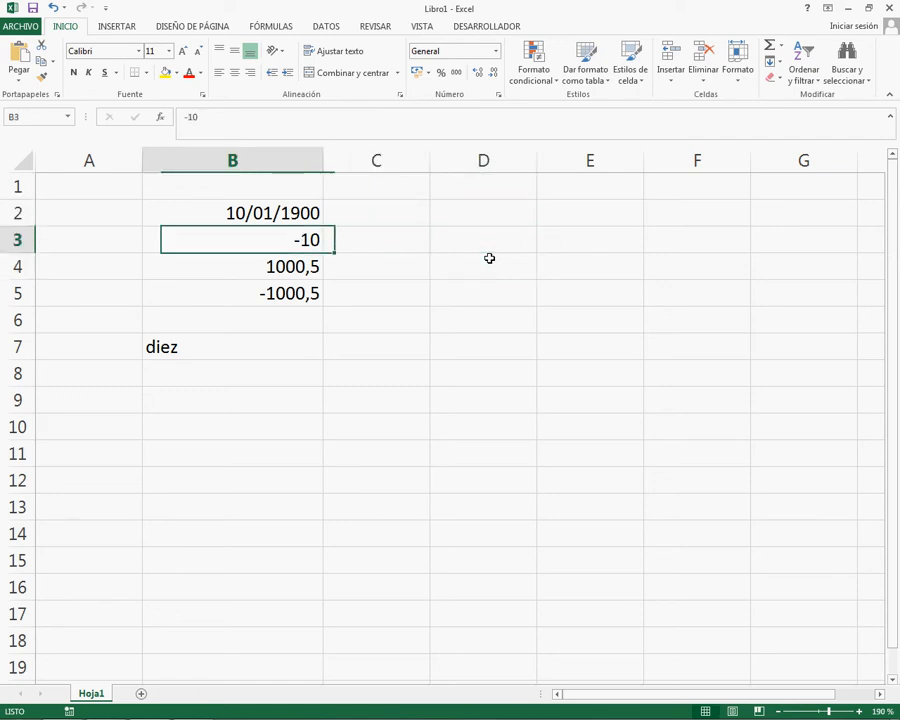
- Format cell B2 as Fecha larga and auto-fit the width of column B to its contents
key(Up)
click(496, 51)
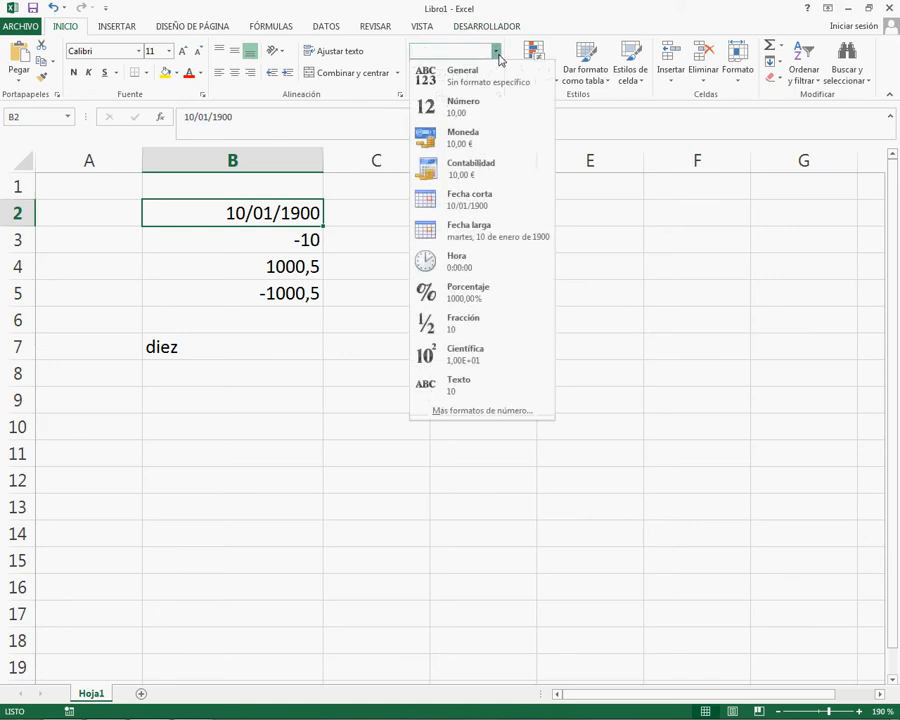
click(517, 242)
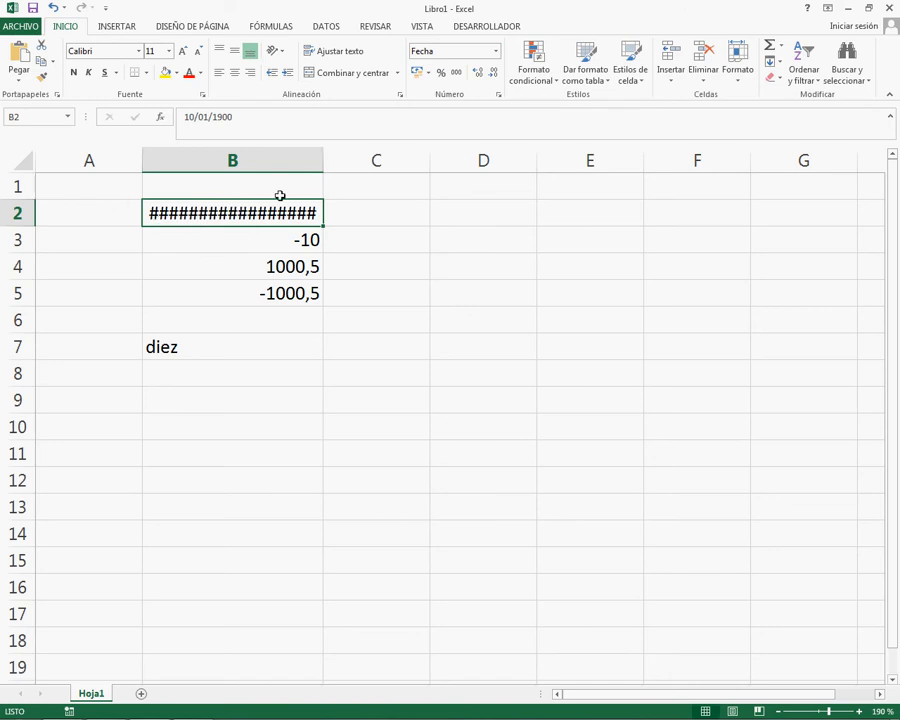
double_click(322, 161)
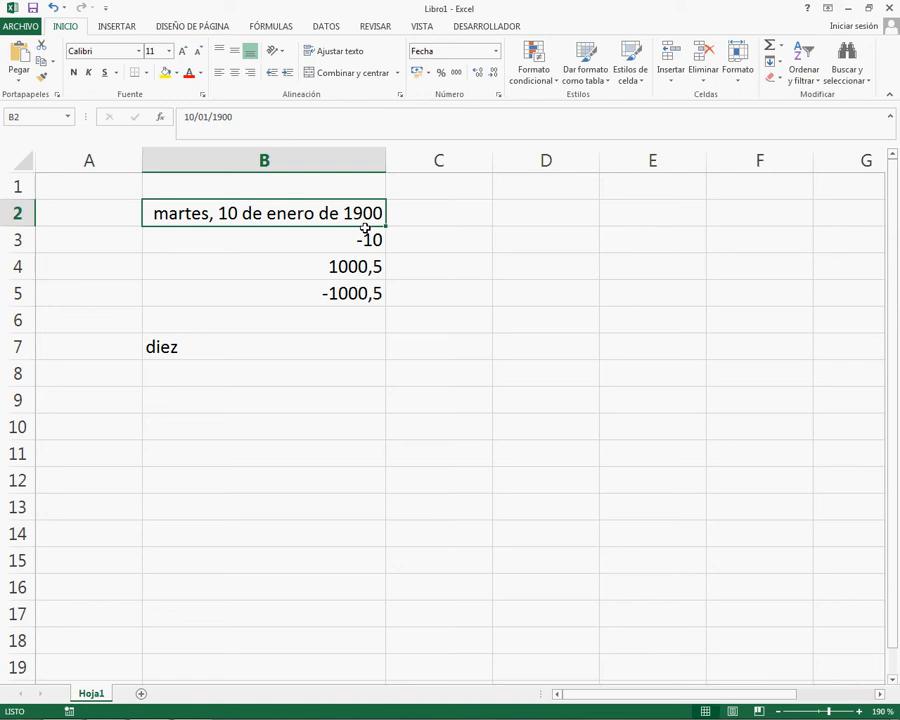
click(557, 215)
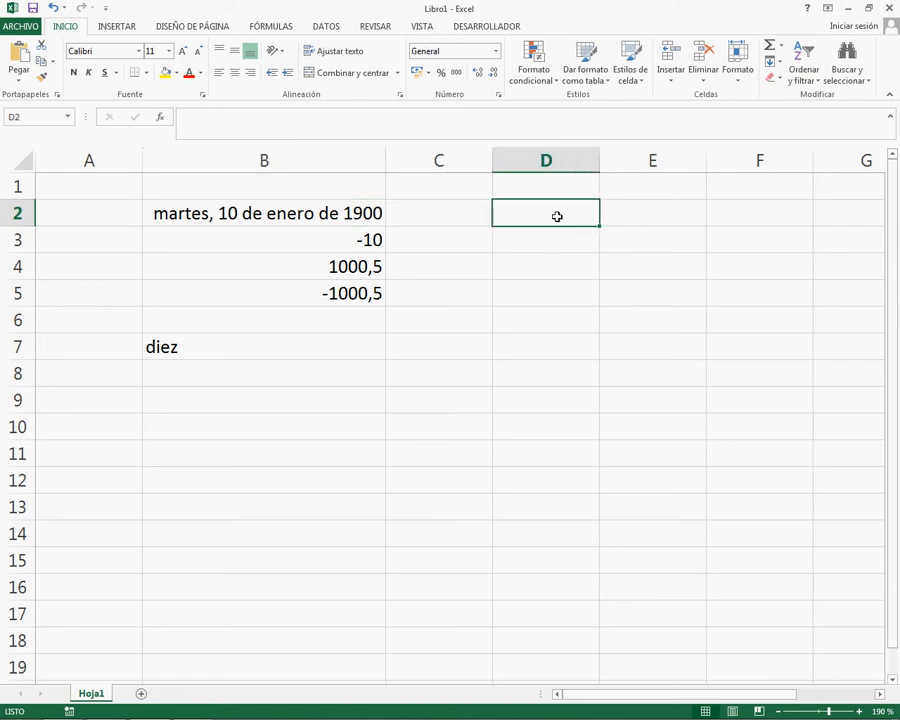
- Enter the date 1/1/2000 in cell D2 and format it as Fecha larga
text(1/1/2000)
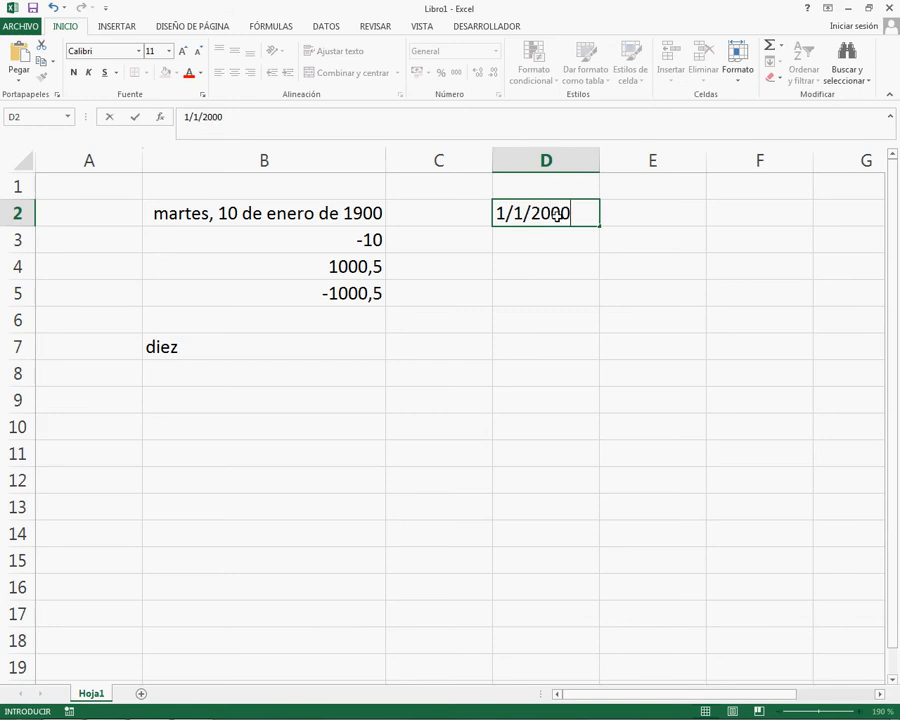
key(ctrl+Return)
click(552, 220)
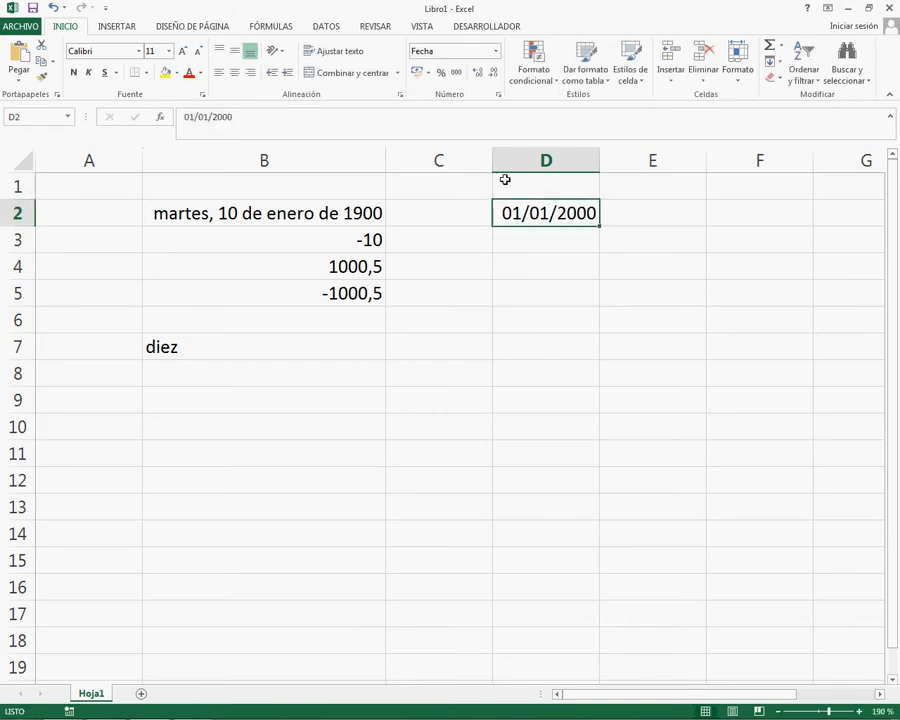
click(496, 52)
click(500, 231)
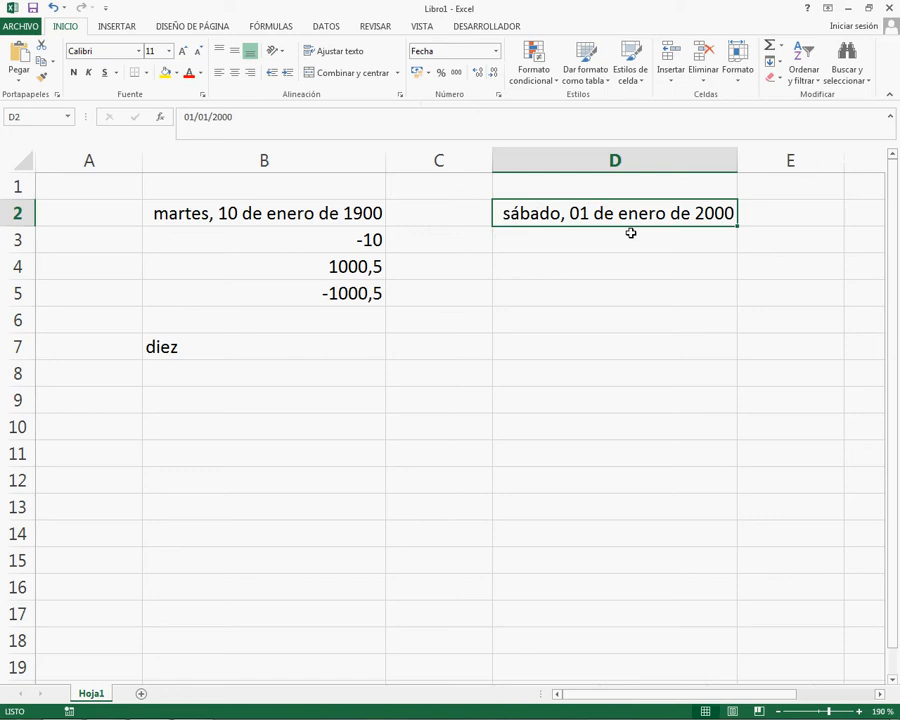
- Clear the date from cell D2 and apply the Hora number format to cell B2
key(Delete)
key(Left)
key(Left)
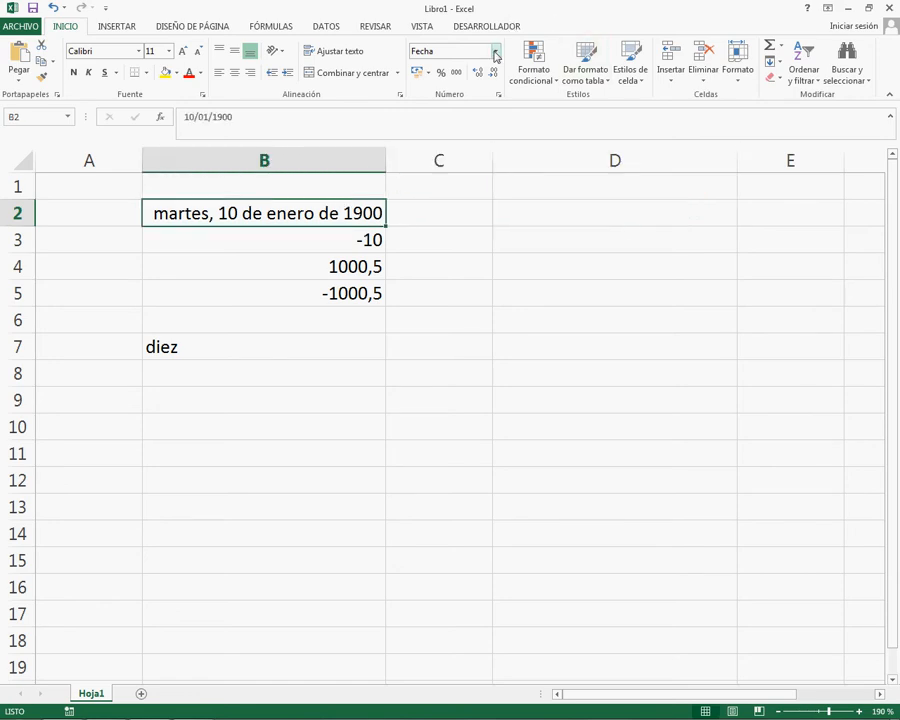
click(495, 54)
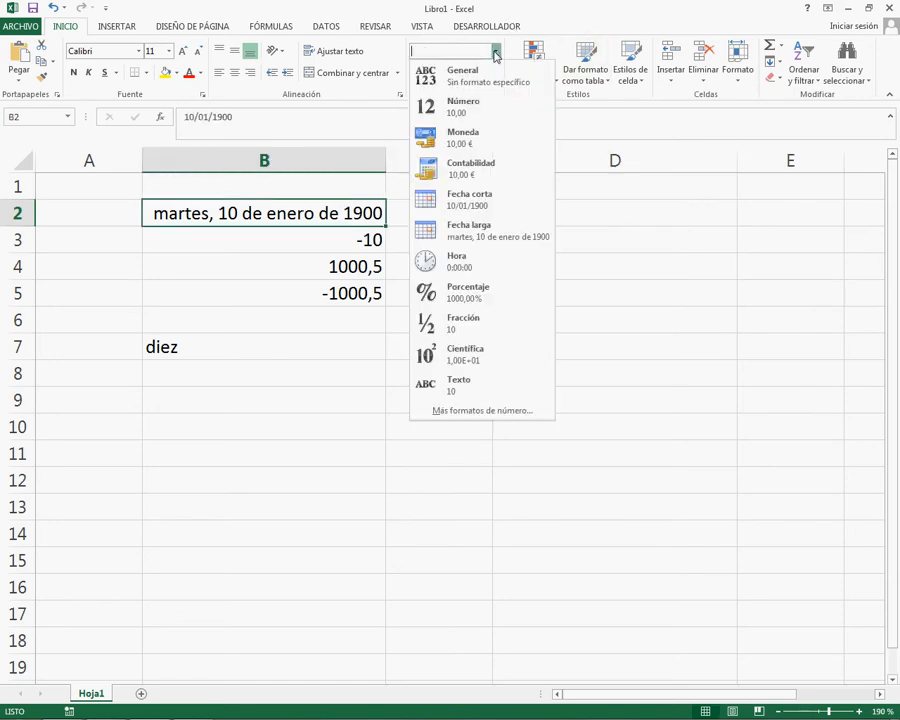
click(489, 259)
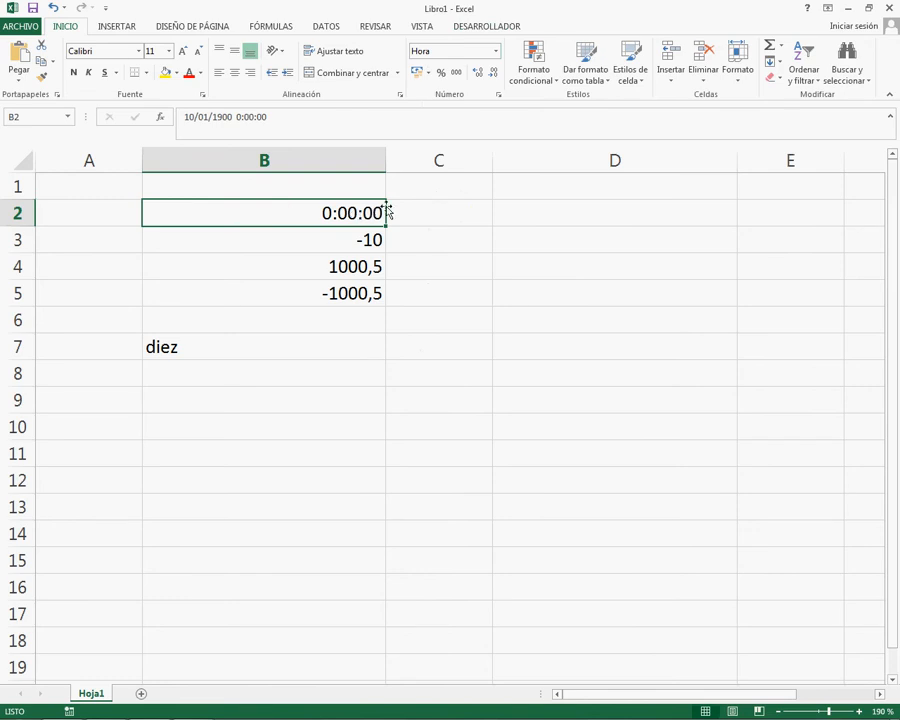
- Narrow column B to suit its short values and shrink the empty column C to less than half its width
drag(387, 162, 273, 166)
click(333, 212)
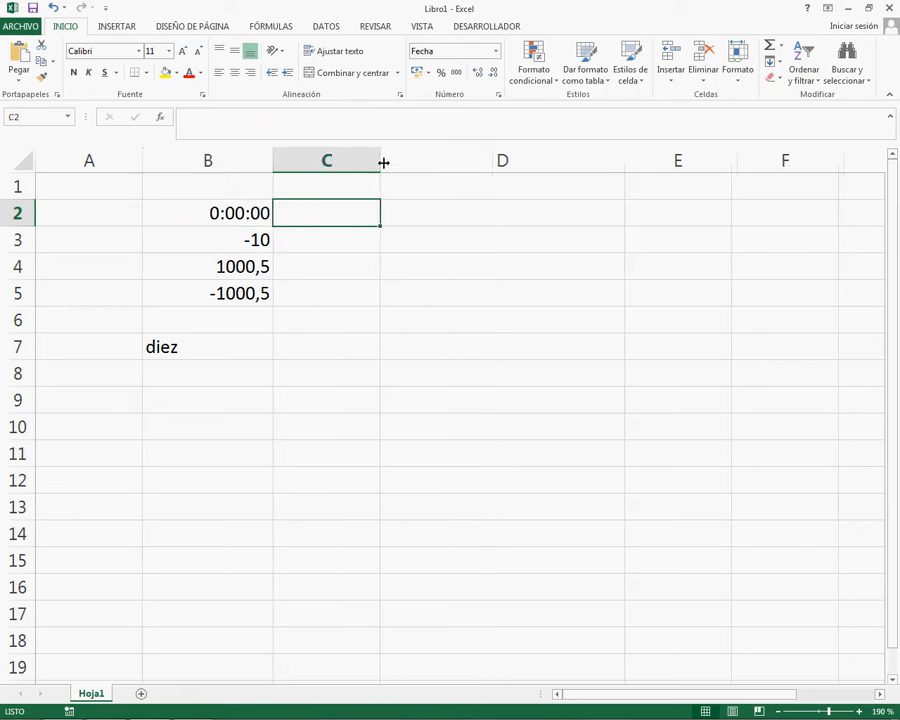
drag(381, 161, 317, 161)
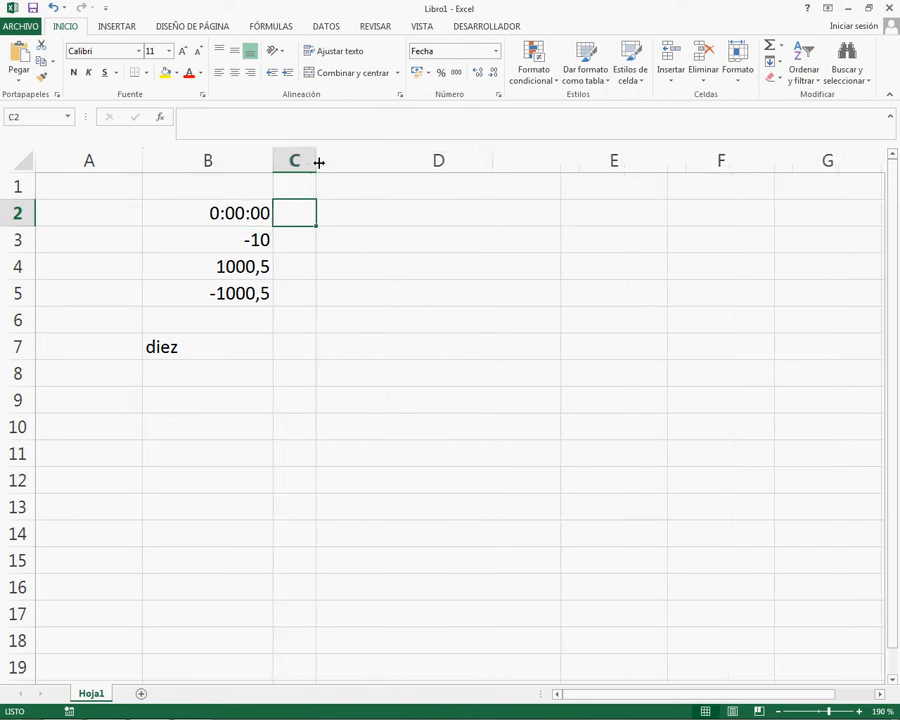
- Enter 0,5 in cell D2 with its existing date format
key(Right)
text(0,5)
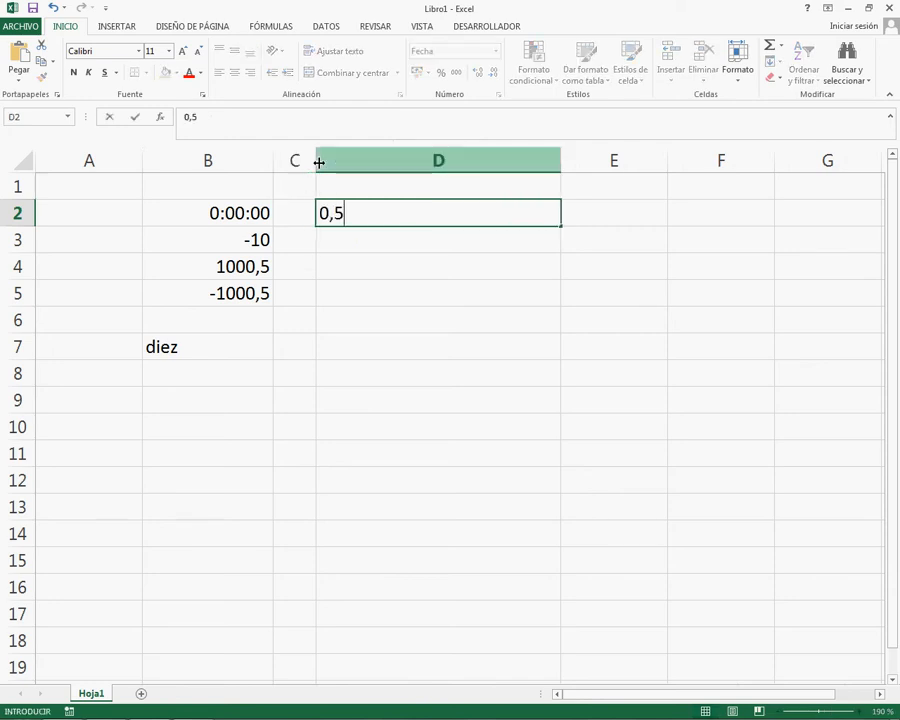
key(Return)
key(Up)
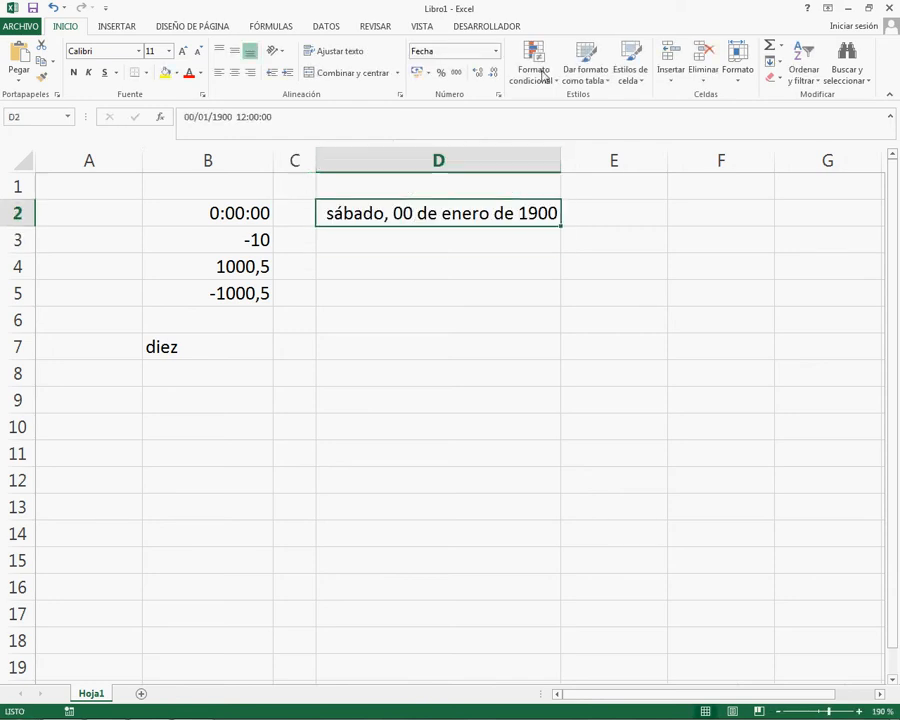
- Clear all contents and formatting from D2, and enter 0,5, 0,999 and 0,00001 in cells D2 to D4
click(774, 77)
click(786, 97)
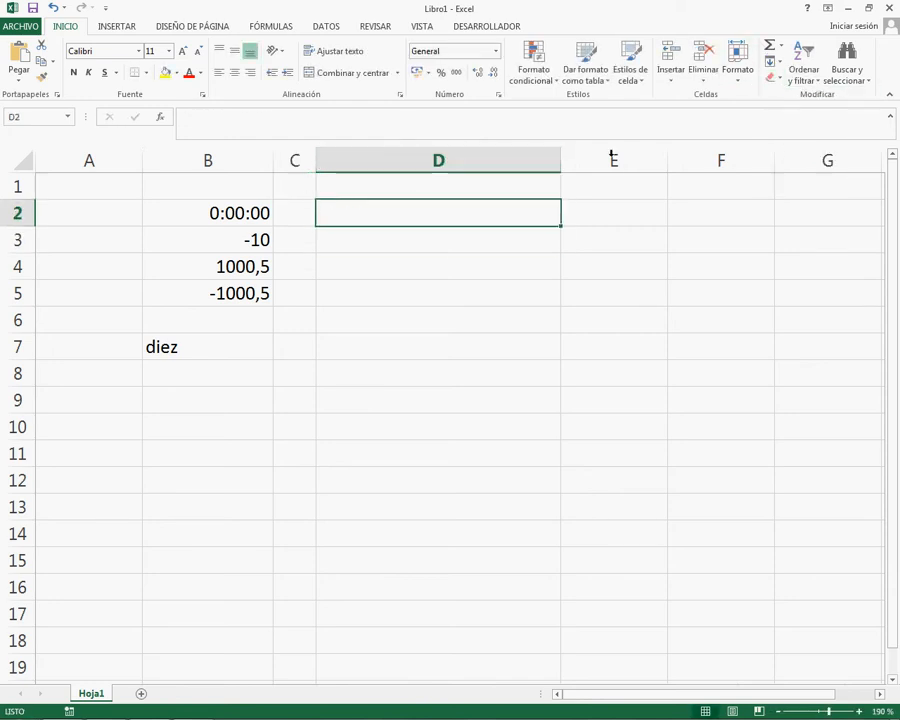
text(0,5)
key(Return)
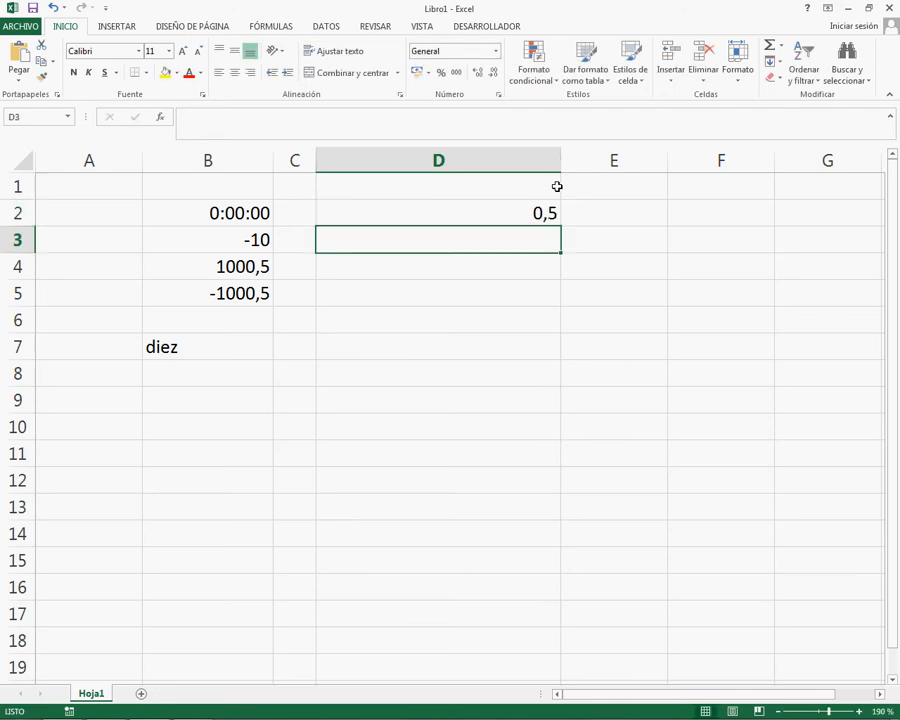
text(0,99)
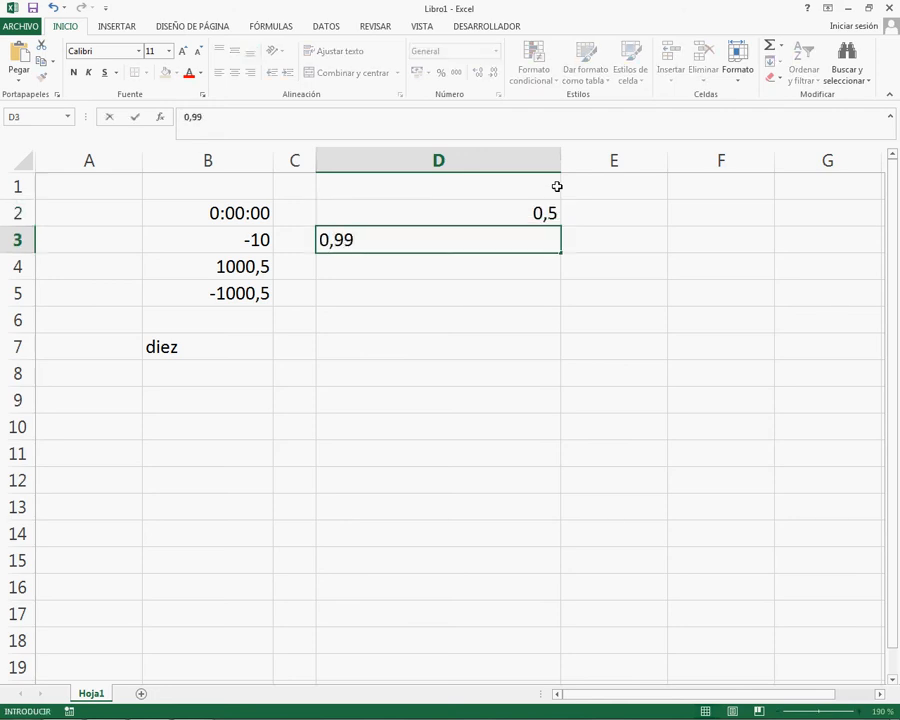
text(9)
key(Return)
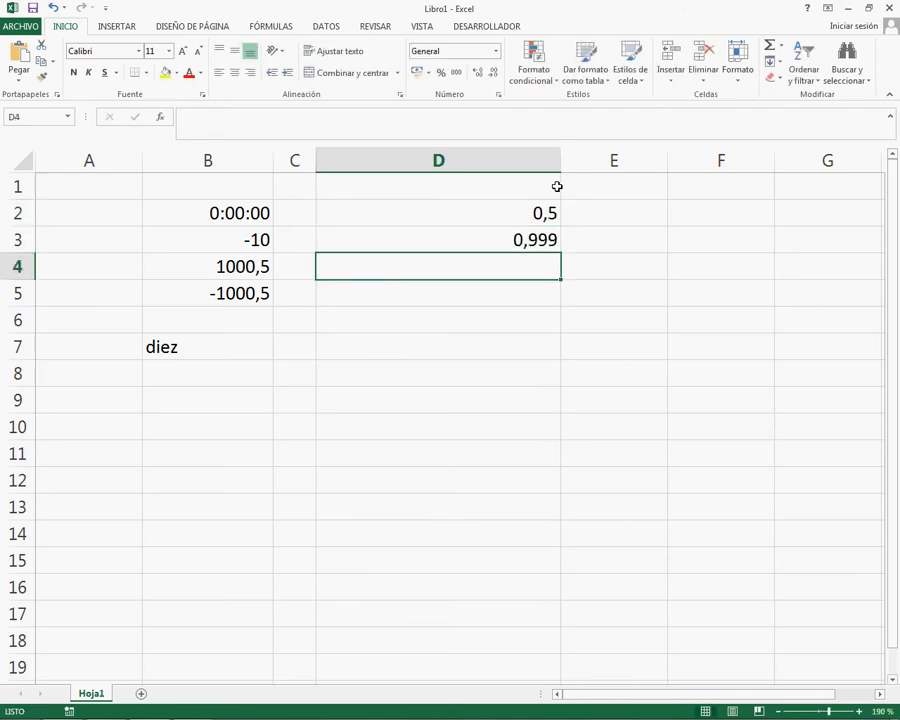
text(0,00001)
key(Return)
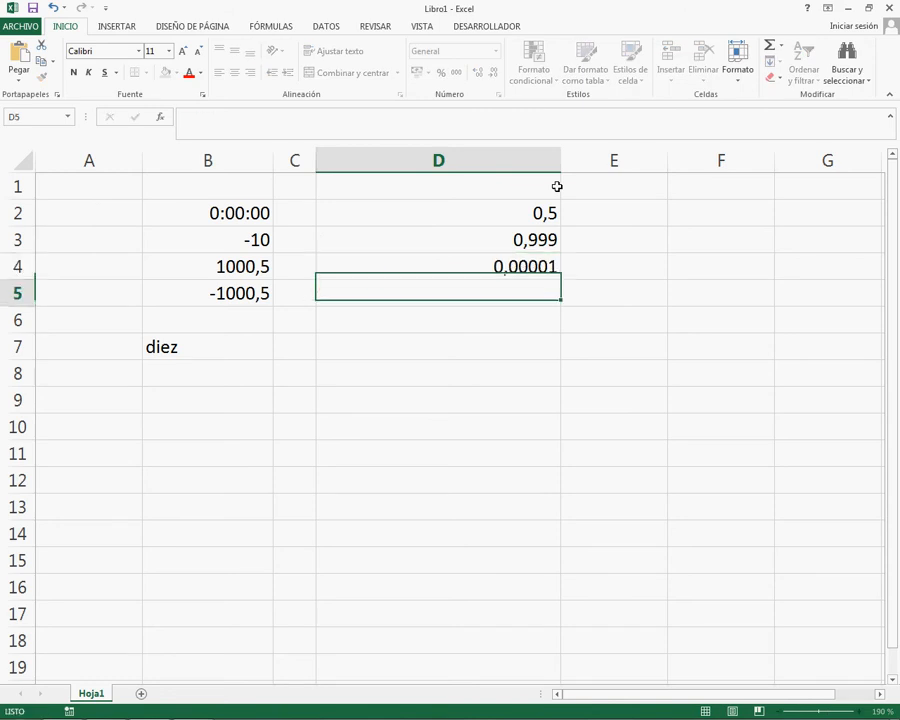
key(Up)
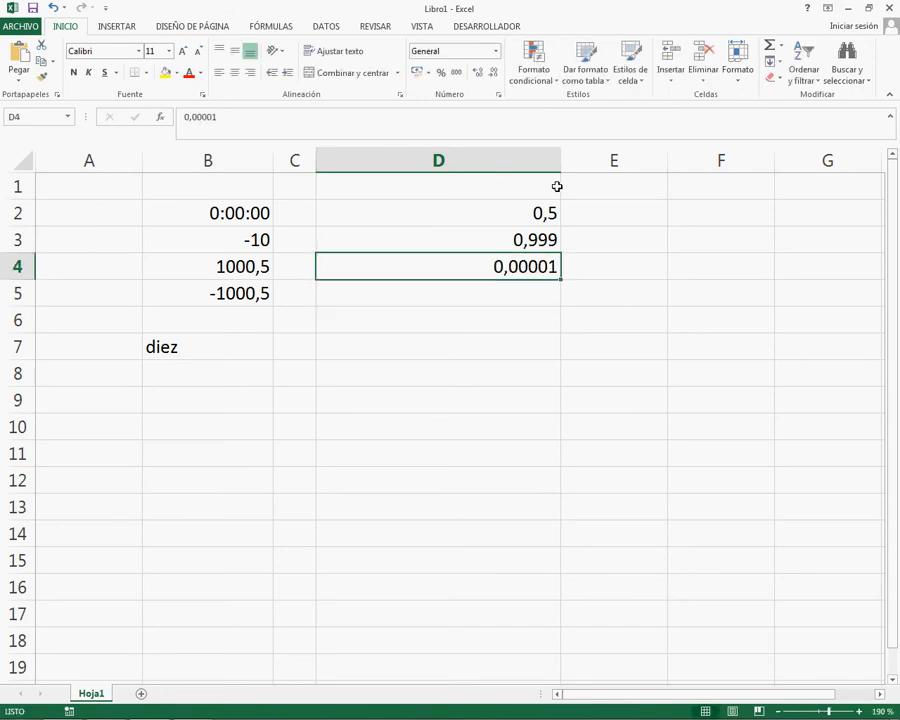
key(shift+Up)
key(shift+Up)
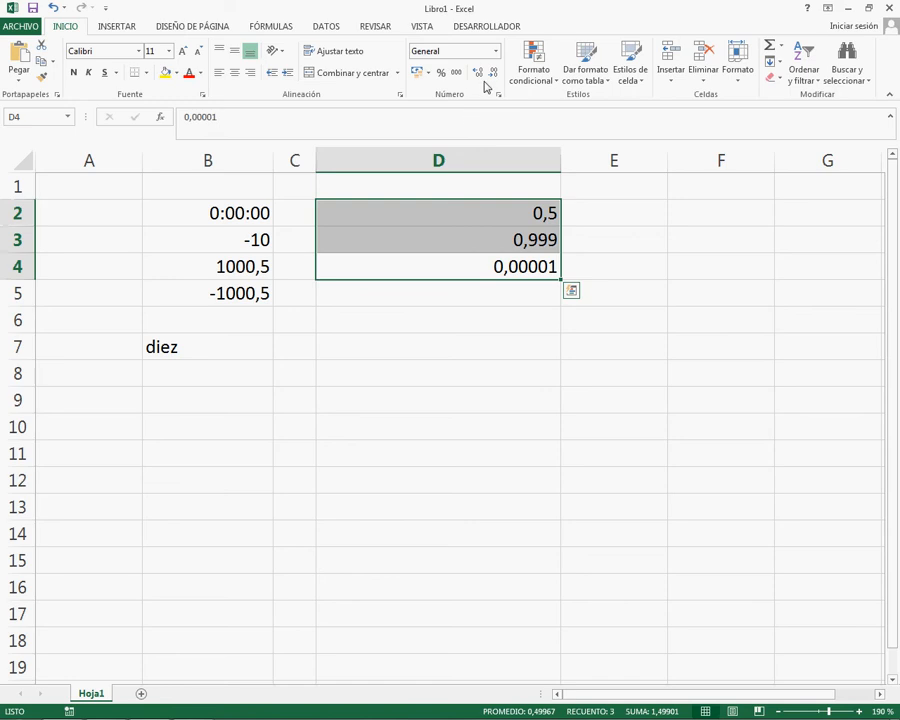
click(496, 51)
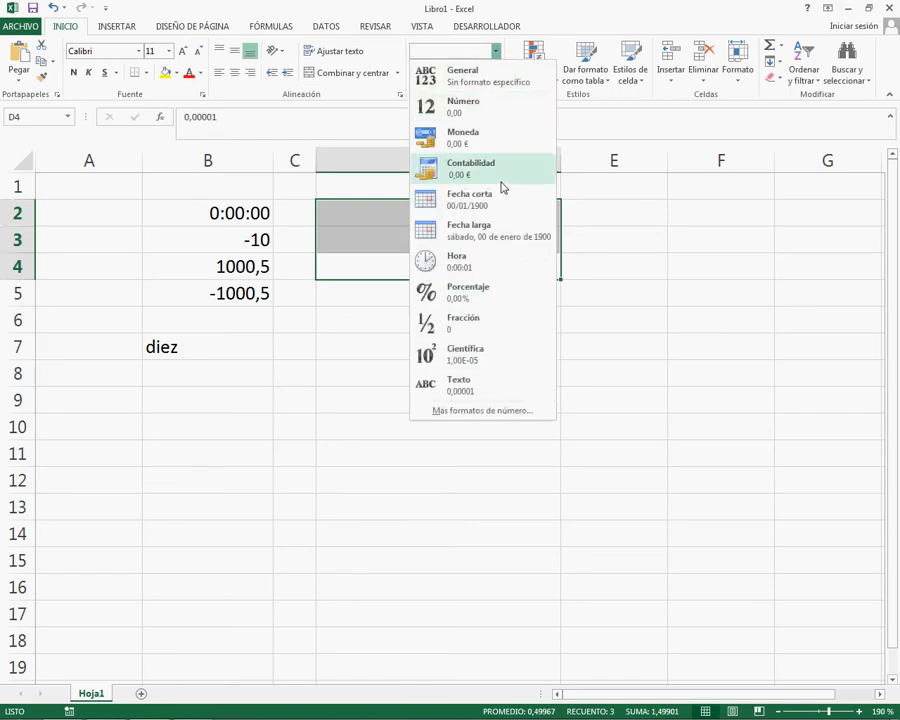
click(617, 279)
- Copy the decimal values in D2:D4 into cells E2:E4
drag(540, 213, 541, 262)
key(ctrl+c)
click(614, 206)
key(ctrl+v)
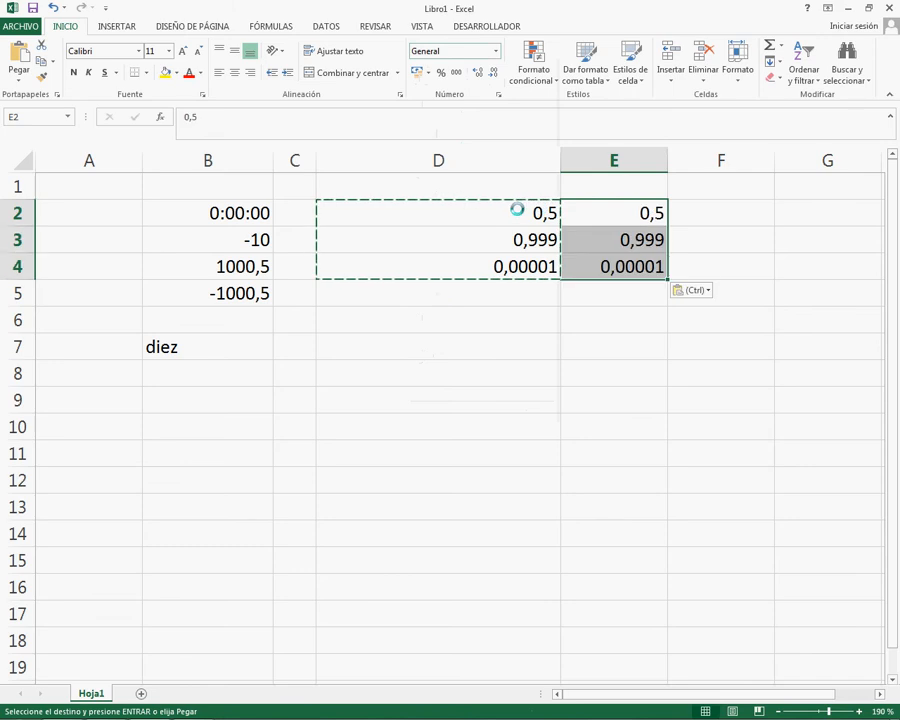
- Format the decimal values in cells D2:D4 as Hora
drag(518, 207, 522, 265)
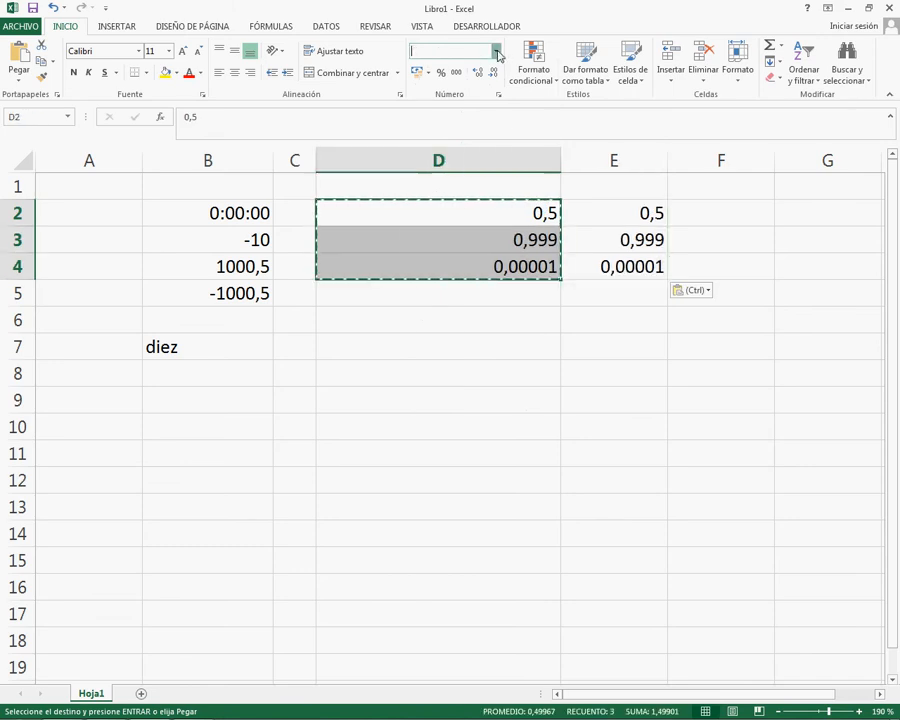
click(496, 51)
click(486, 264)
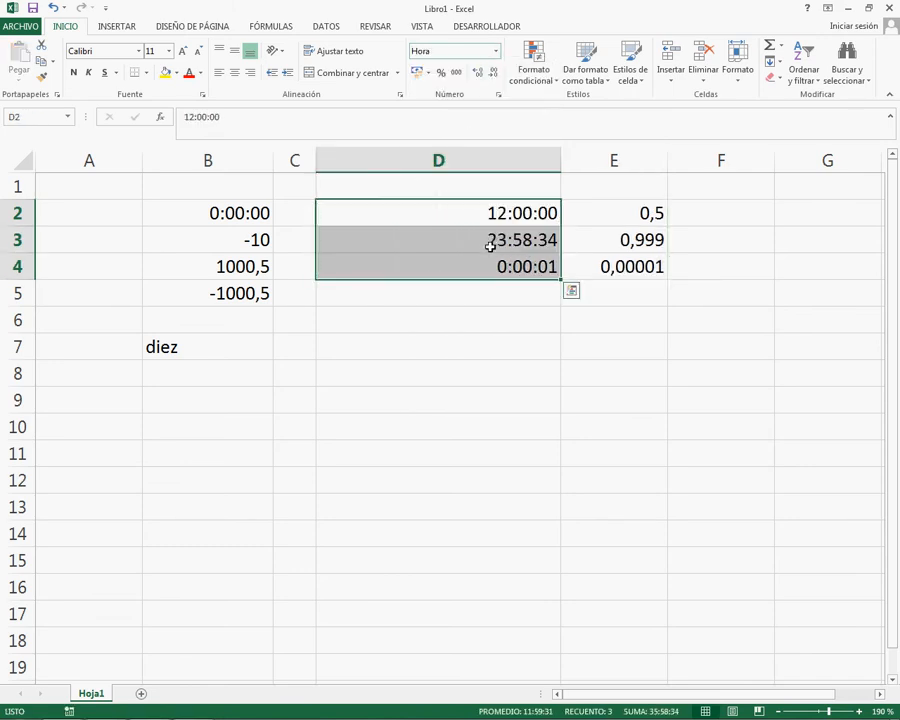
- Compare the times in D2:D4 with their decimal equivalents in E2:E4, and review the format previews for cell E3
click(524, 208)
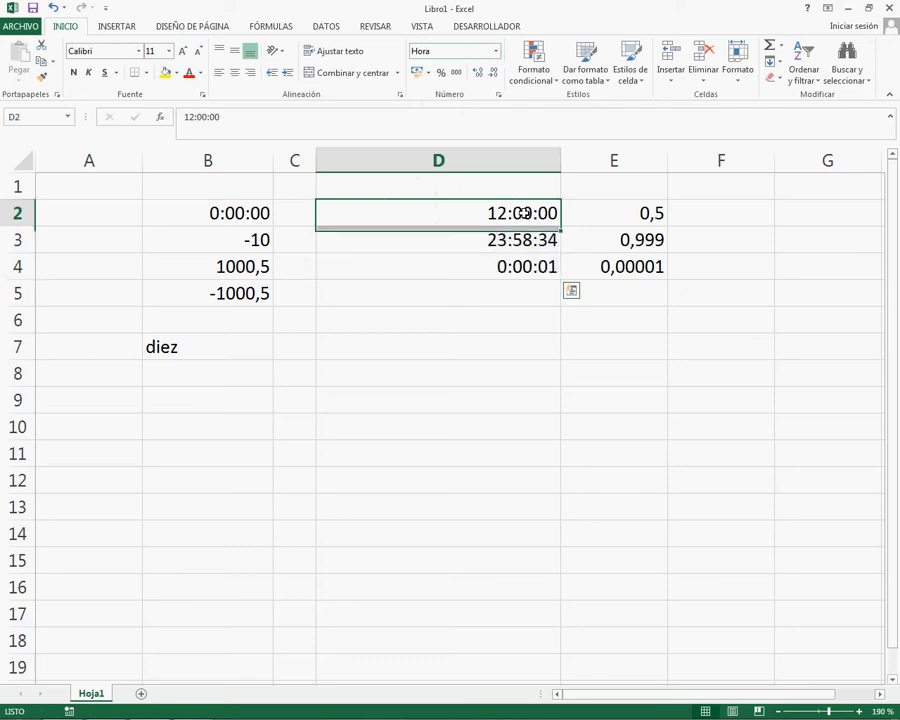
click(648, 210)
click(620, 264)
click(500, 246)
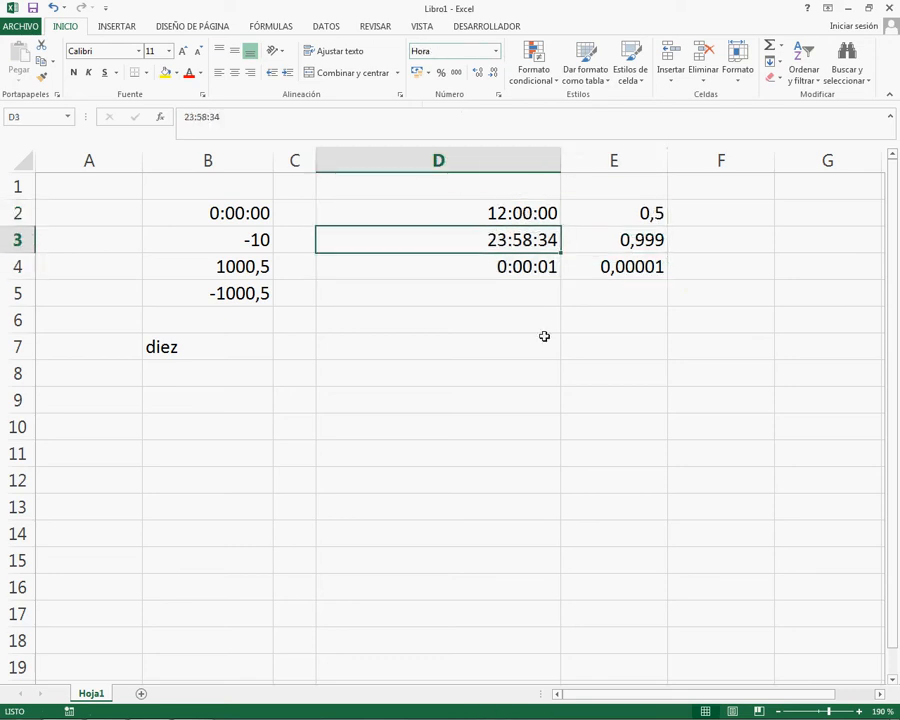
key(Down)
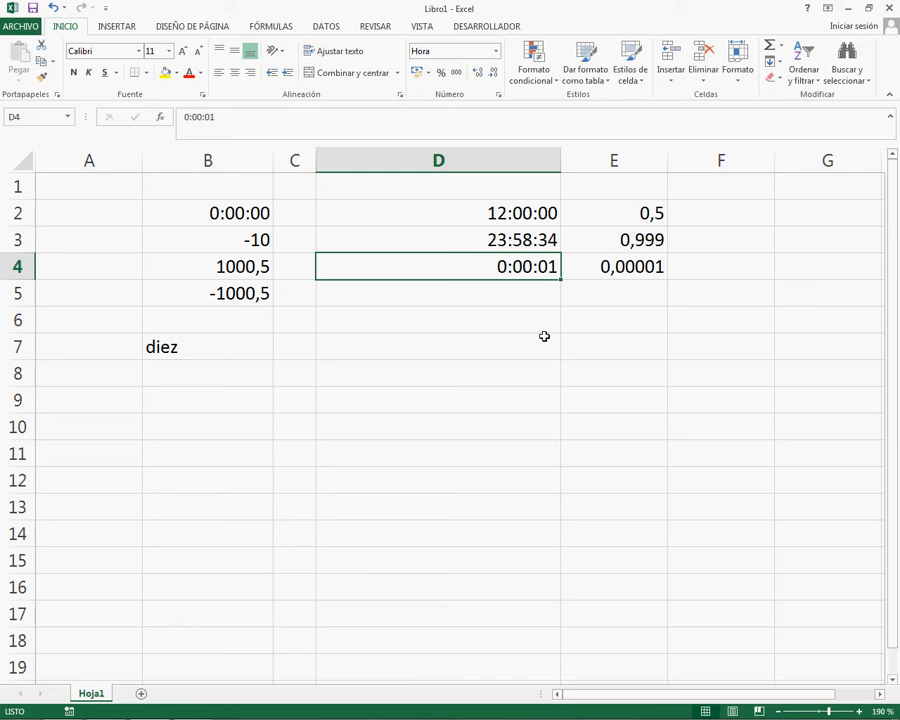
key(Up)
key(Up)
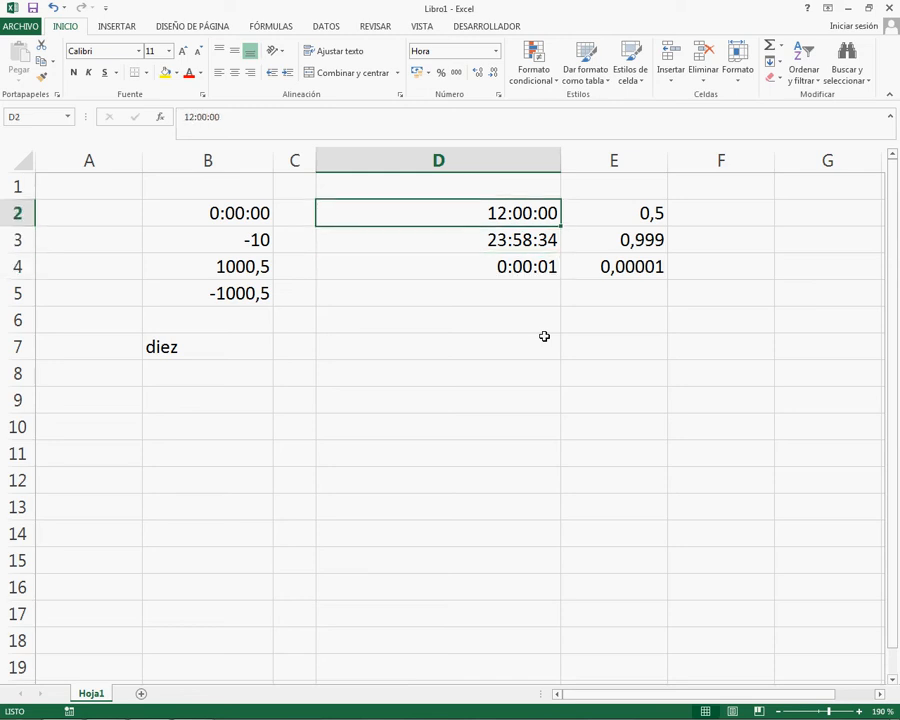
key(Right)
key(Right)
key(Left)
key(Left)
key(Right)
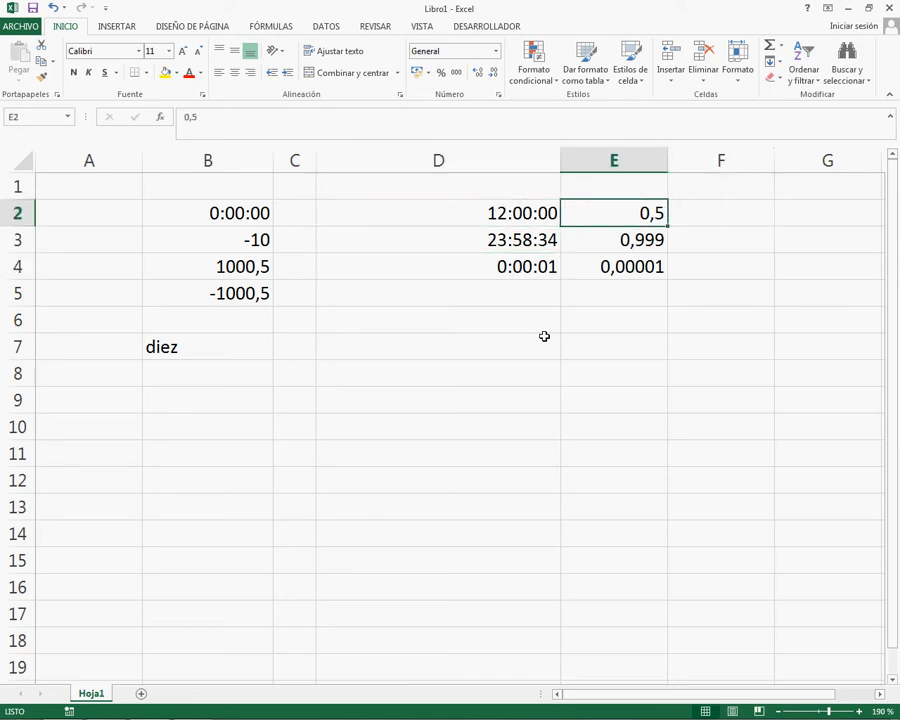
key(Left)
key(Right)
key(Down)
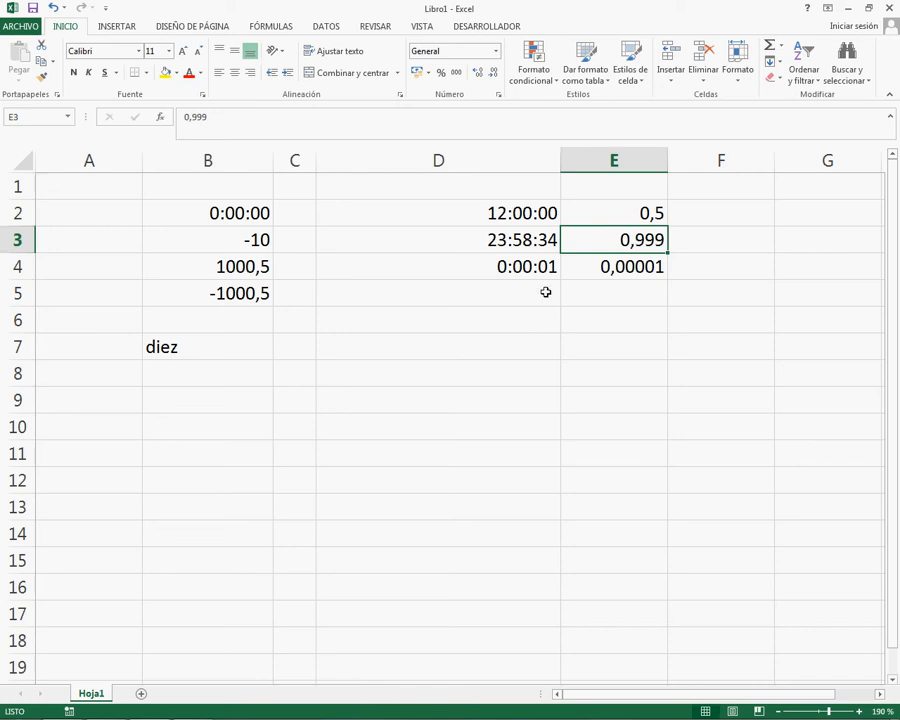
click(494, 52)
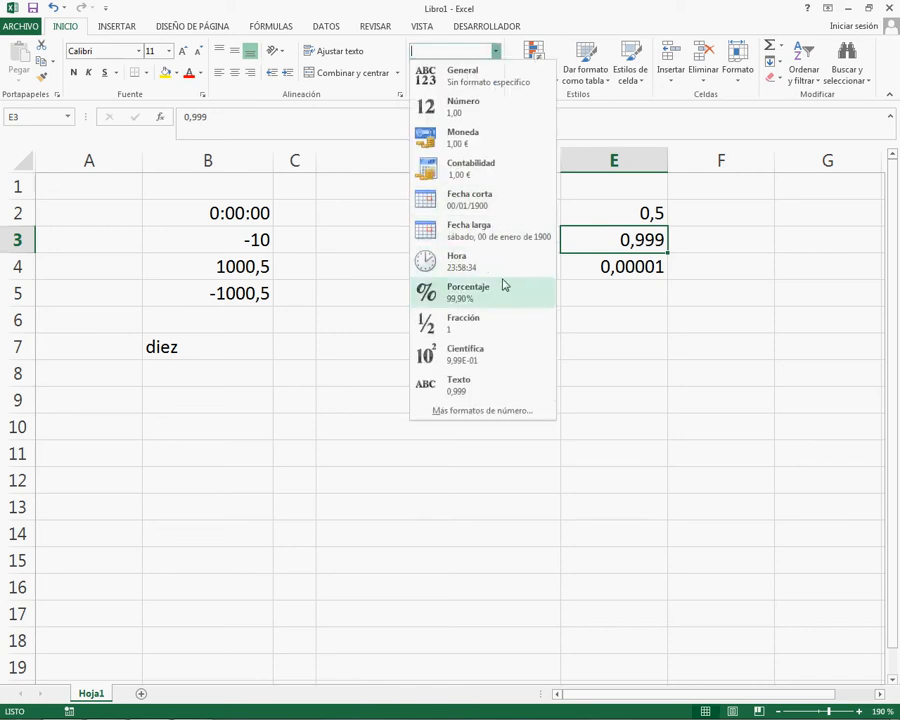
click(664, 271)
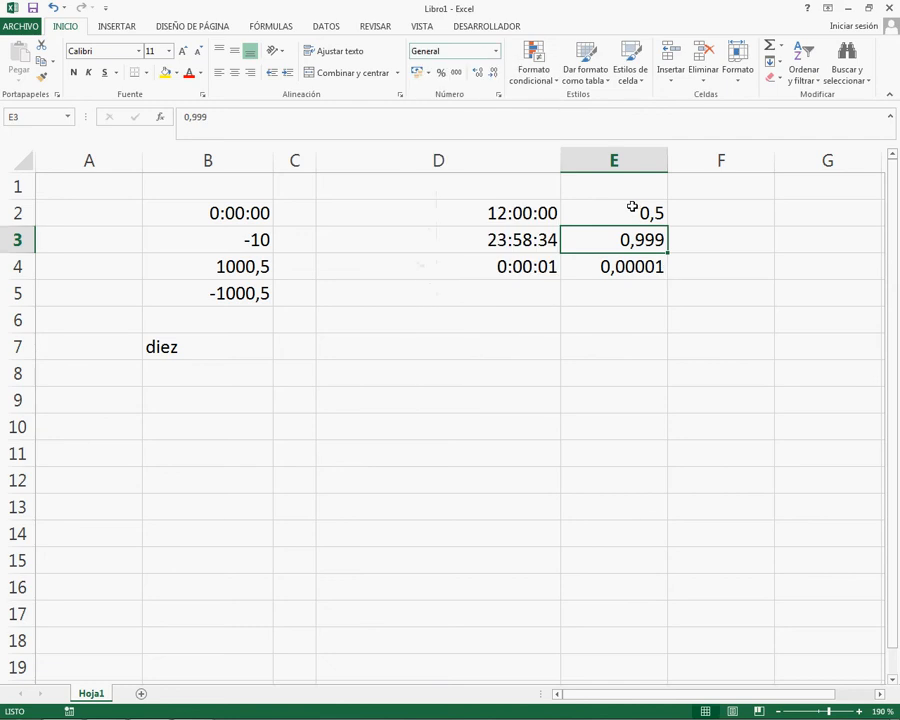
- Enter 10 in cell D6 and set its number format to General
click(462, 321)
text(10)
key(Return)
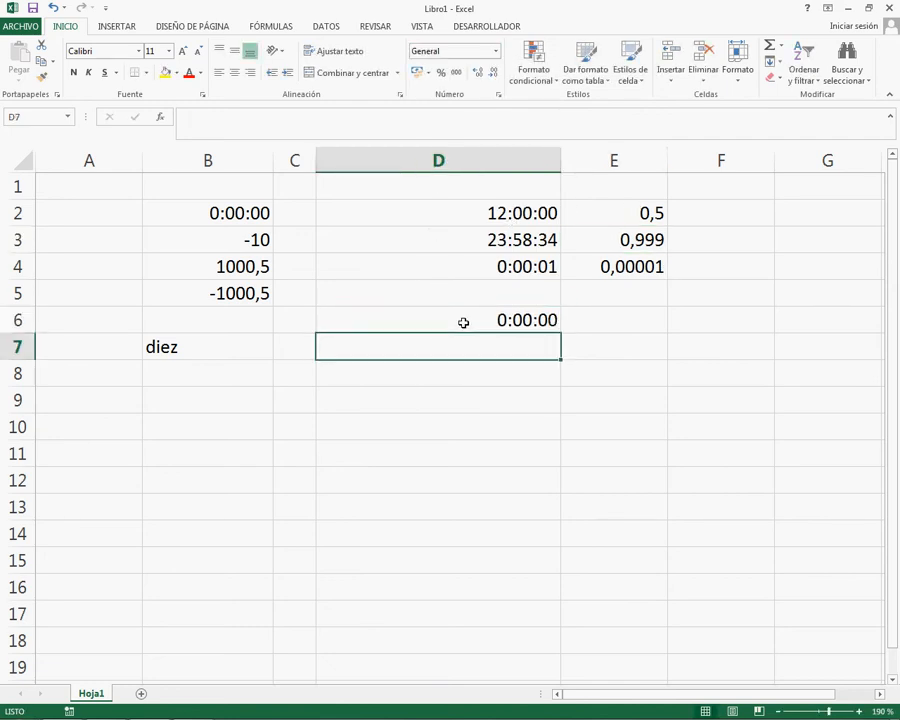
click(463, 322)
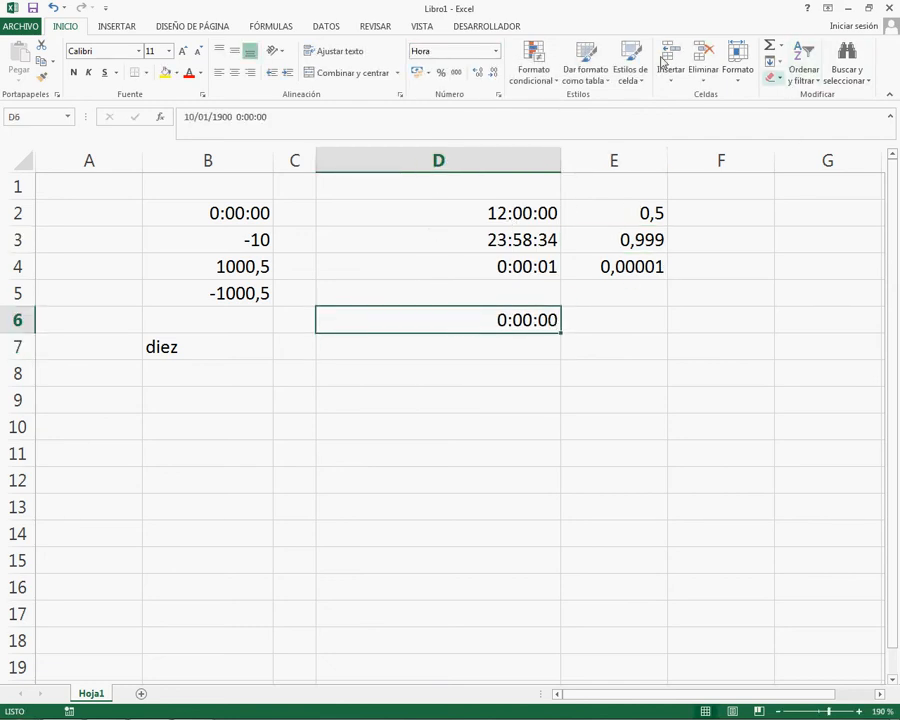
click(495, 50)
click(482, 77)
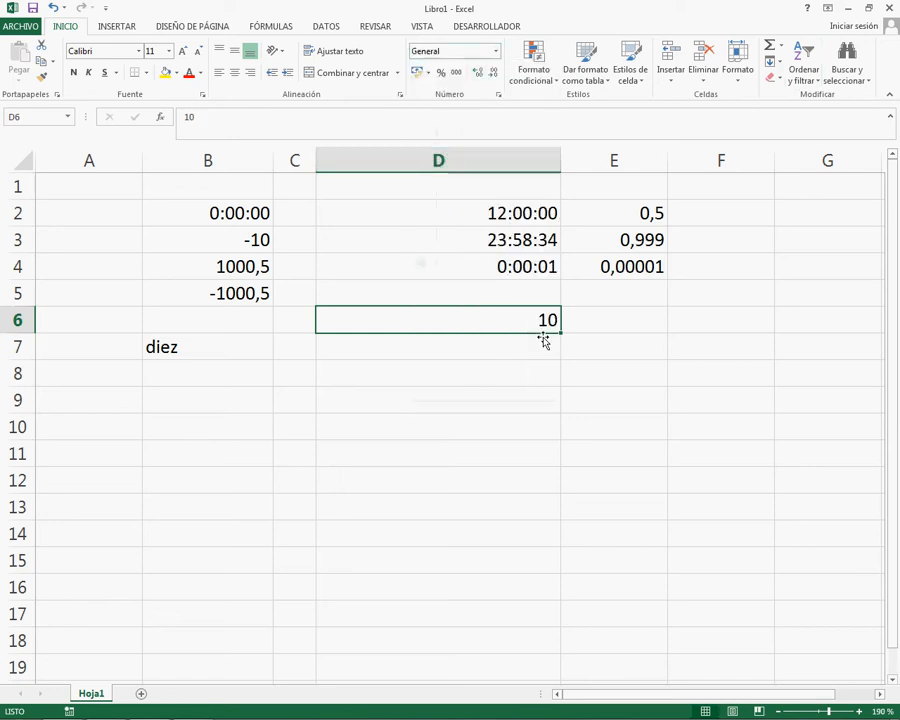
- Apply the Porcentaje number format to the value in cell D6
click(496, 51)
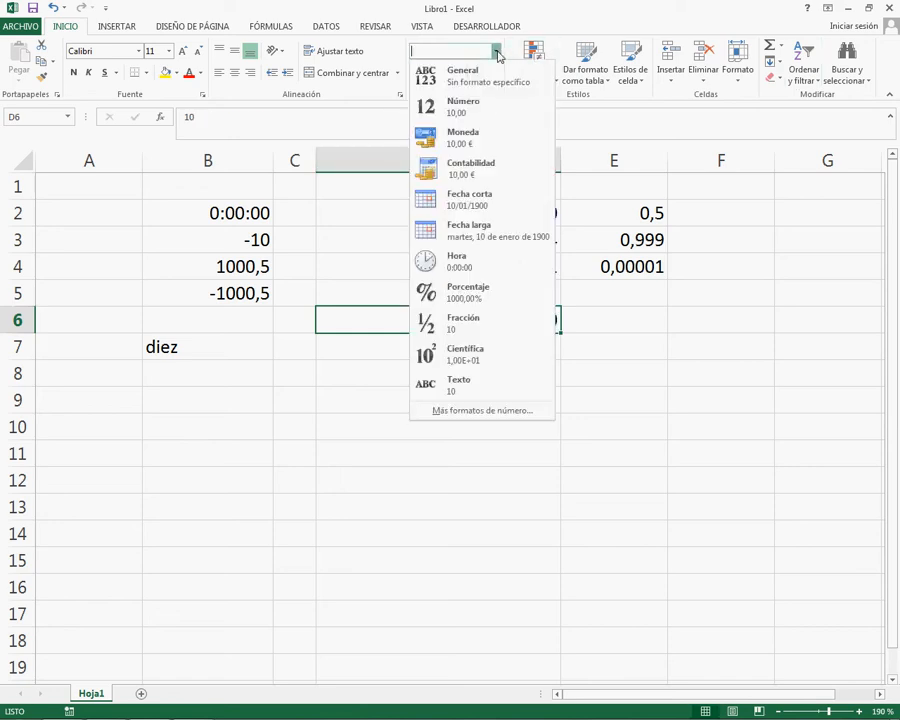
click(492, 291)
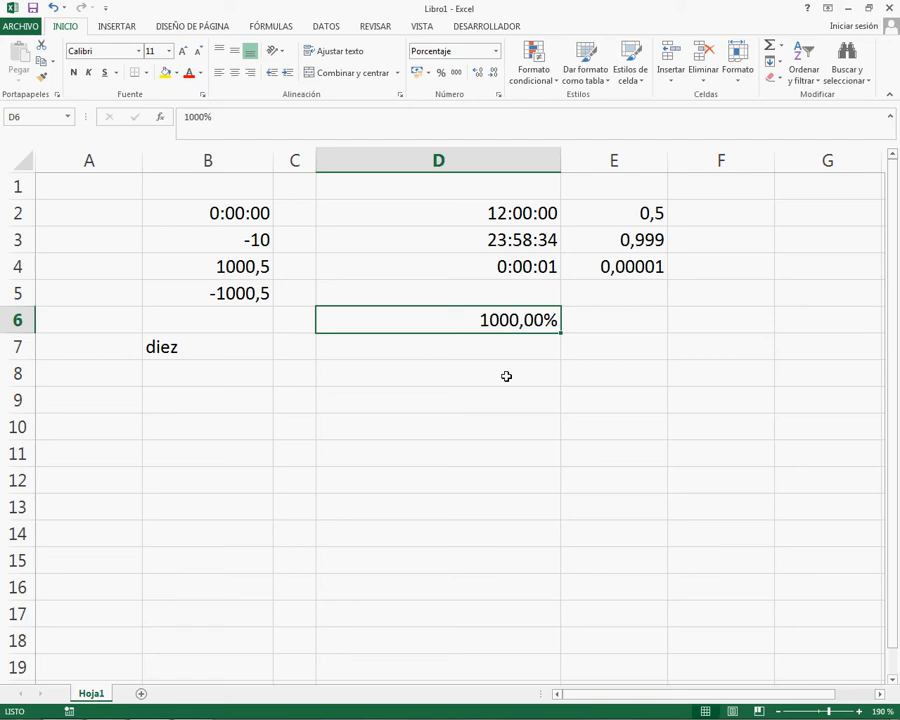
key(Down)
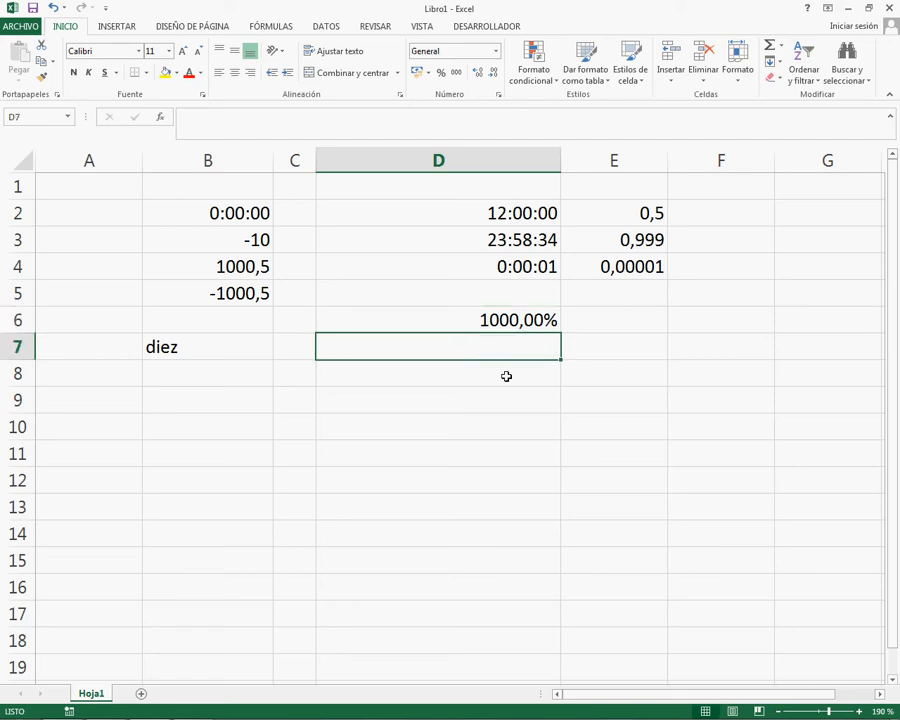
- Enter 10 in cell D7 and clear the formats from the range D7:D10
text(10)
key(Return)
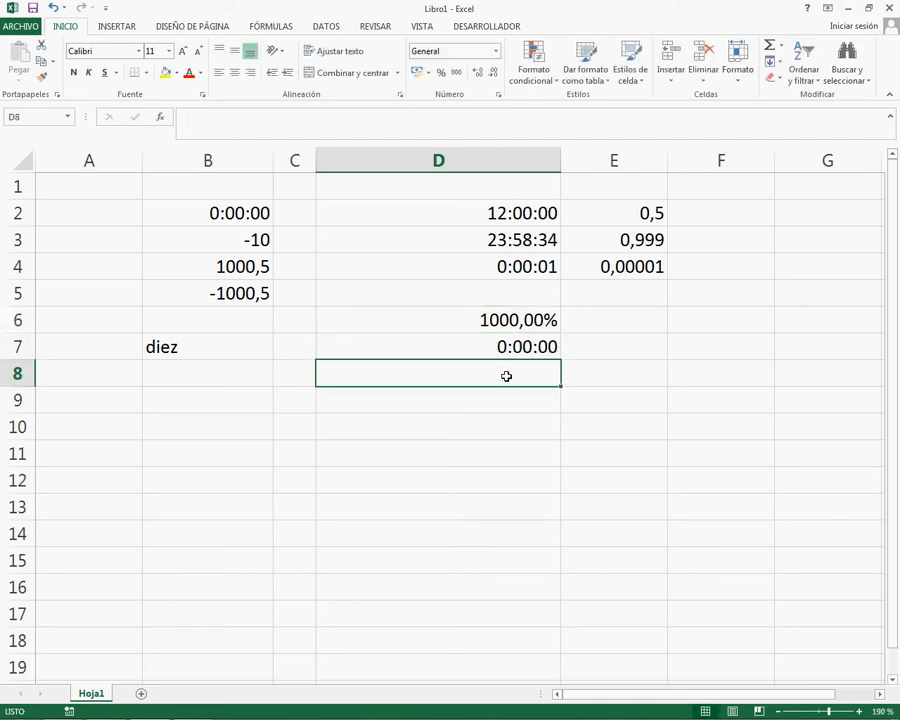
key(Up)
key(shift+Down)
key(shift+Down)
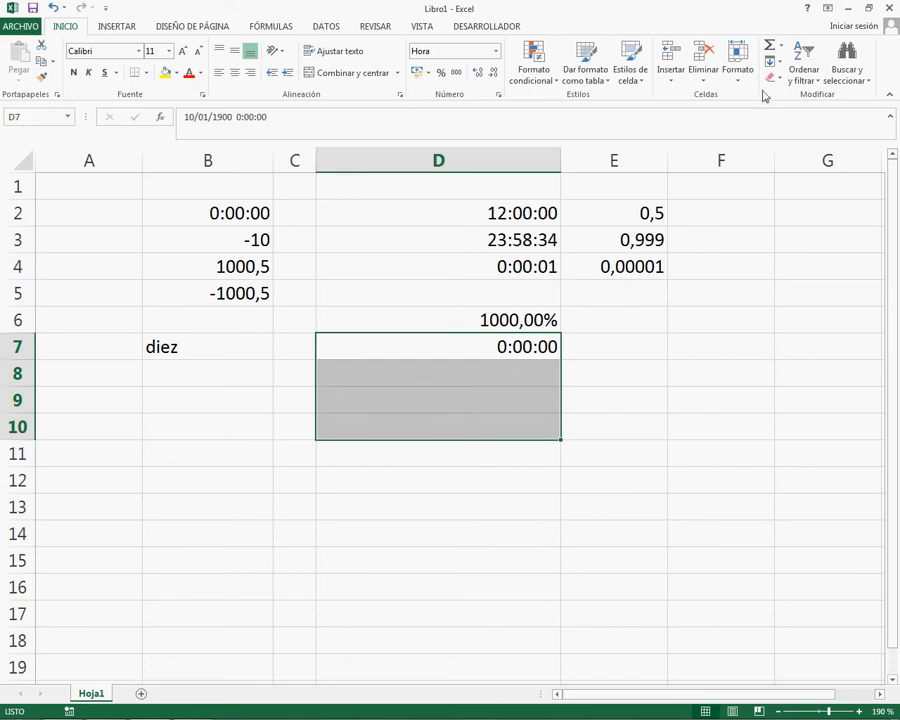
click(776, 82)
click(812, 112)
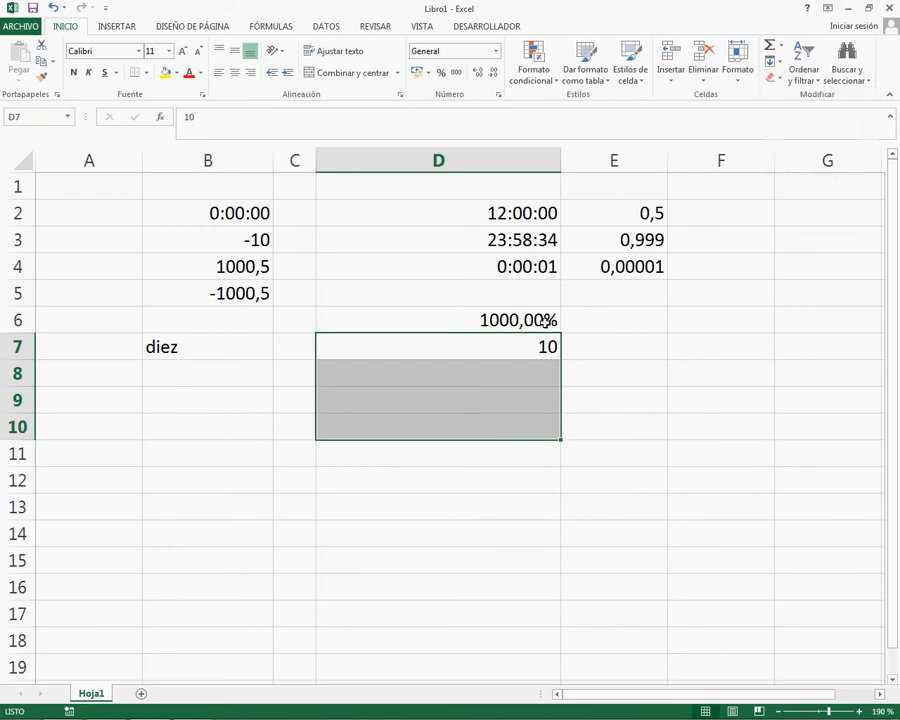
- Enter 1000% directly in cell D8
click(547, 346)
key(Down)
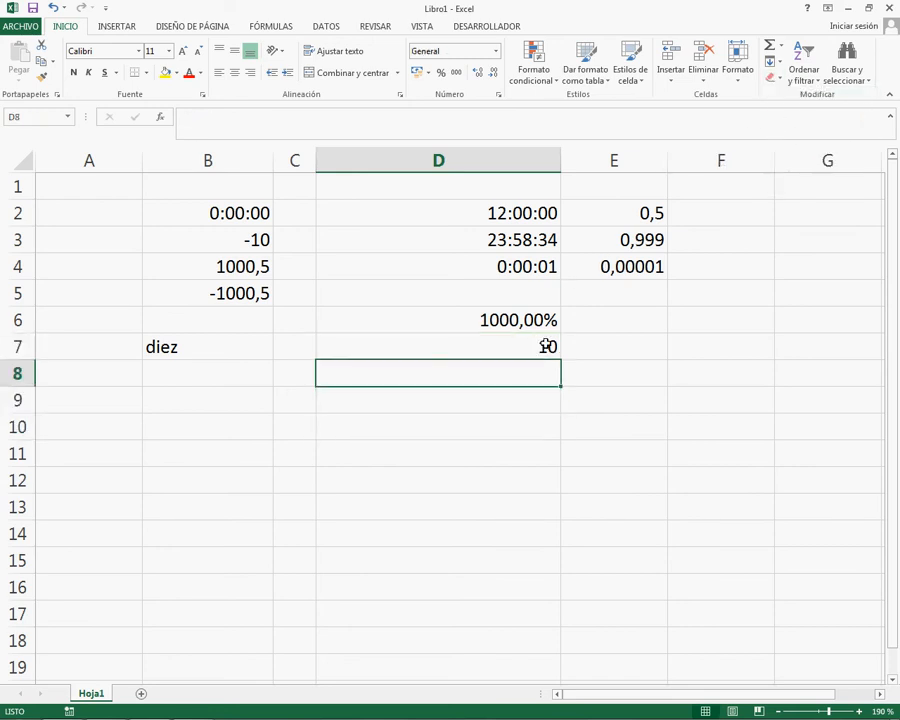
text(1000%)
key(Return)
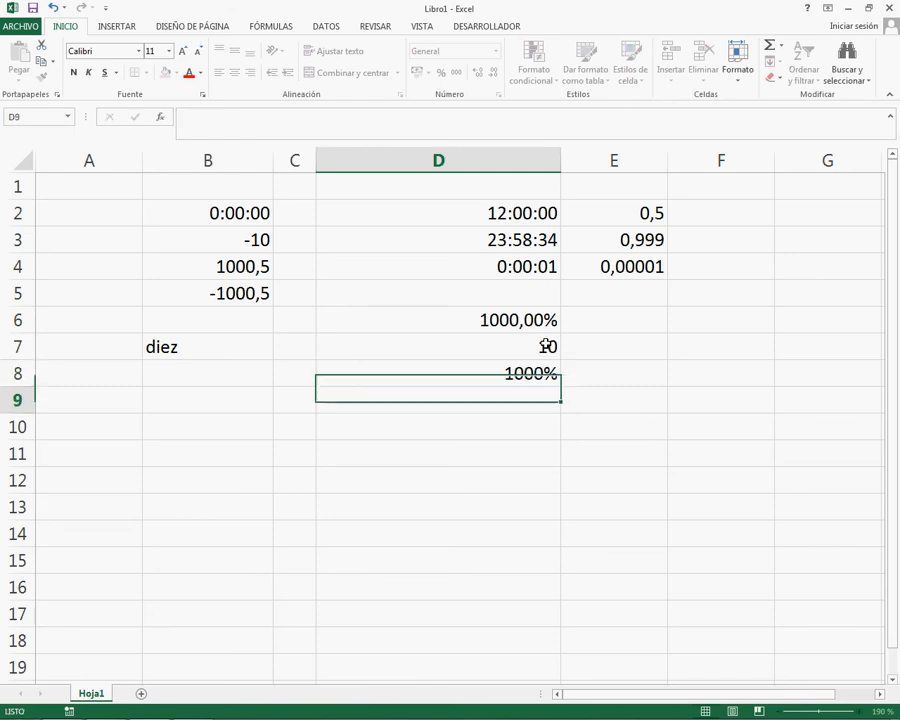
key(Up)
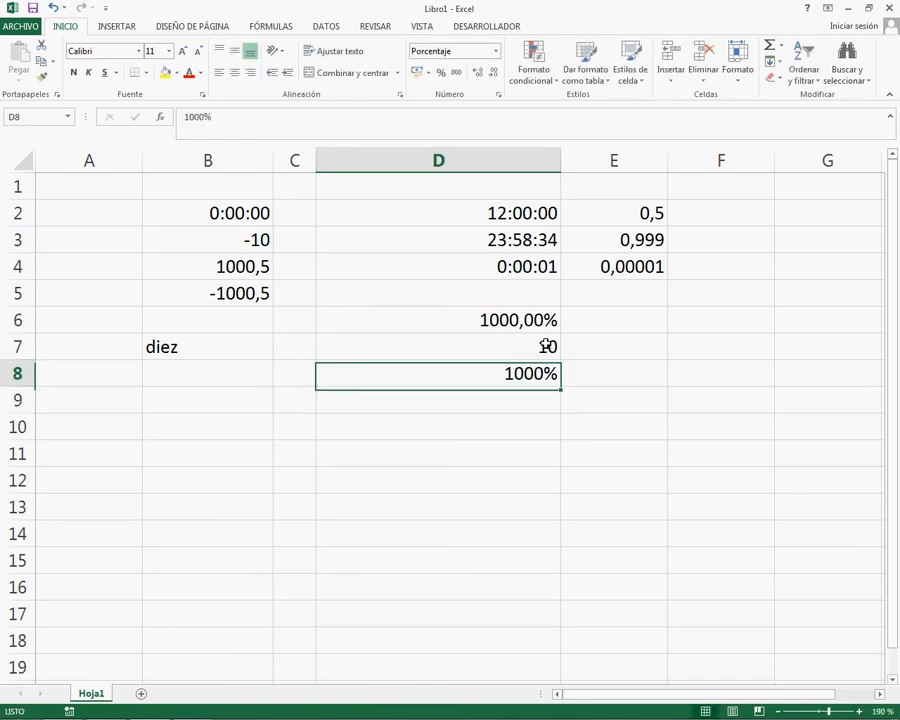
key(Right)
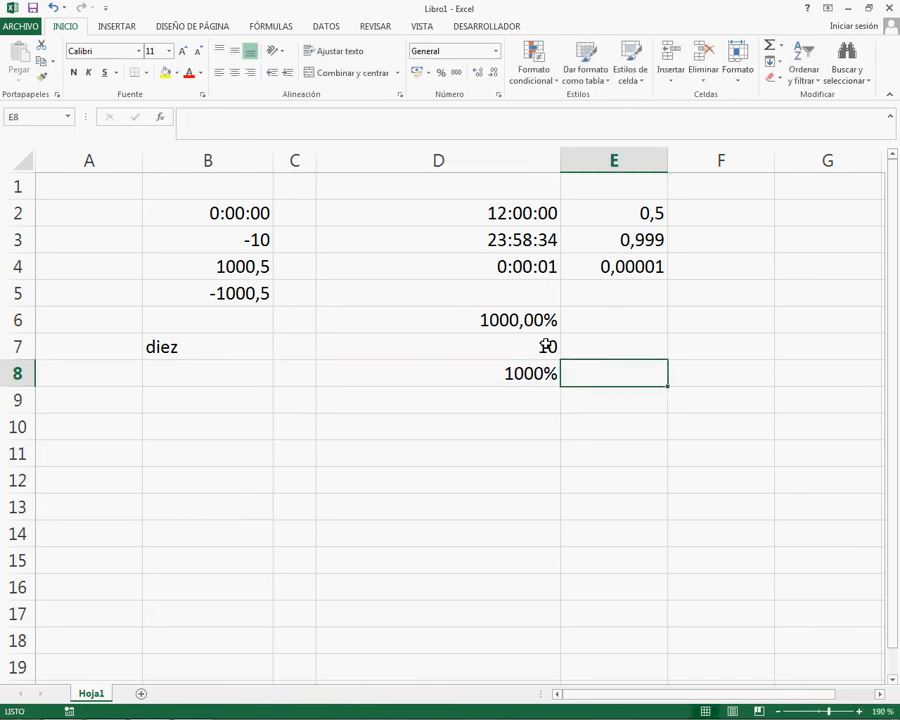
text(1/100)
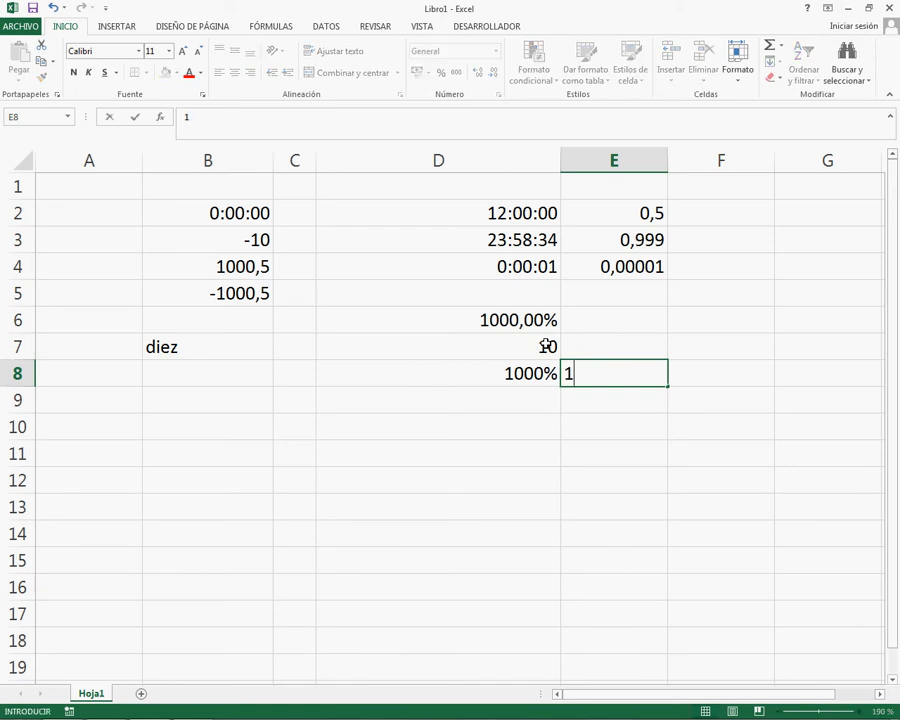
key(Return)
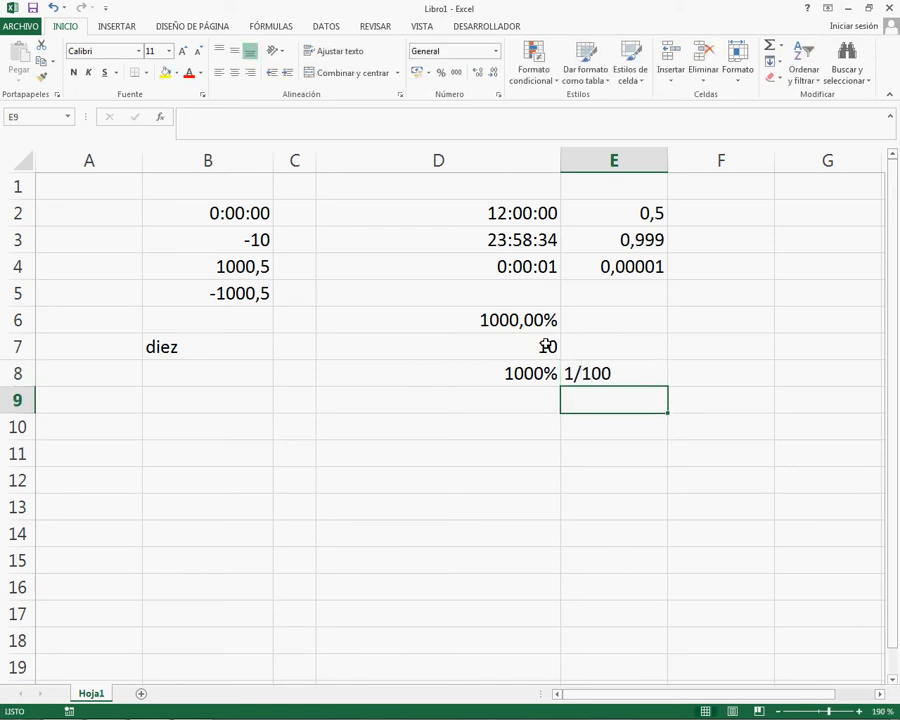
- Enter the formula =1/100*1000 in cell E8, beside the 1000% value
key(Up)
text(=1/)
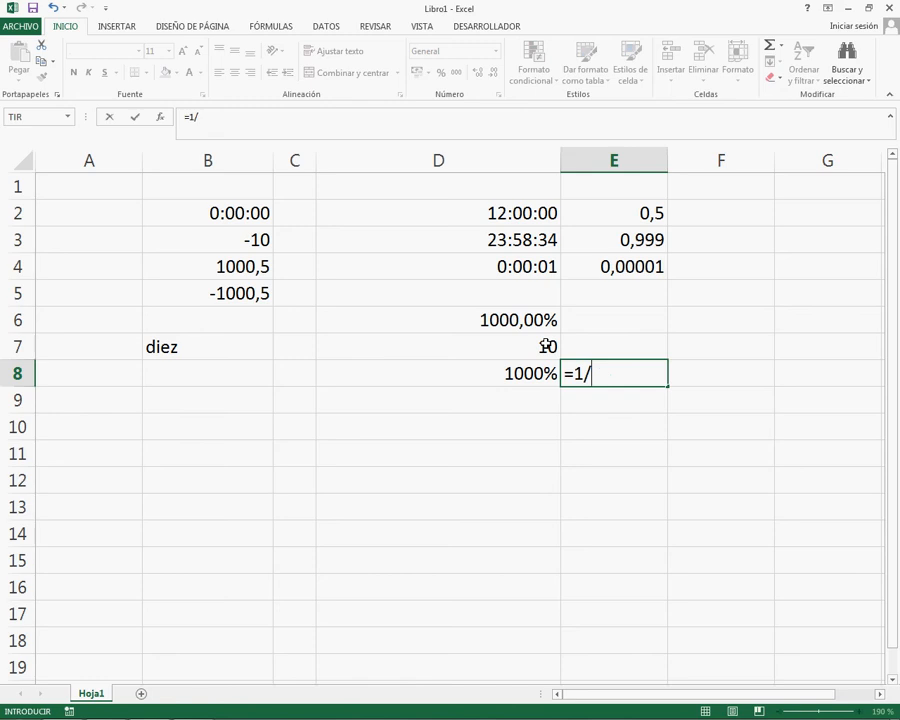
text(100*1000)
key(Return)
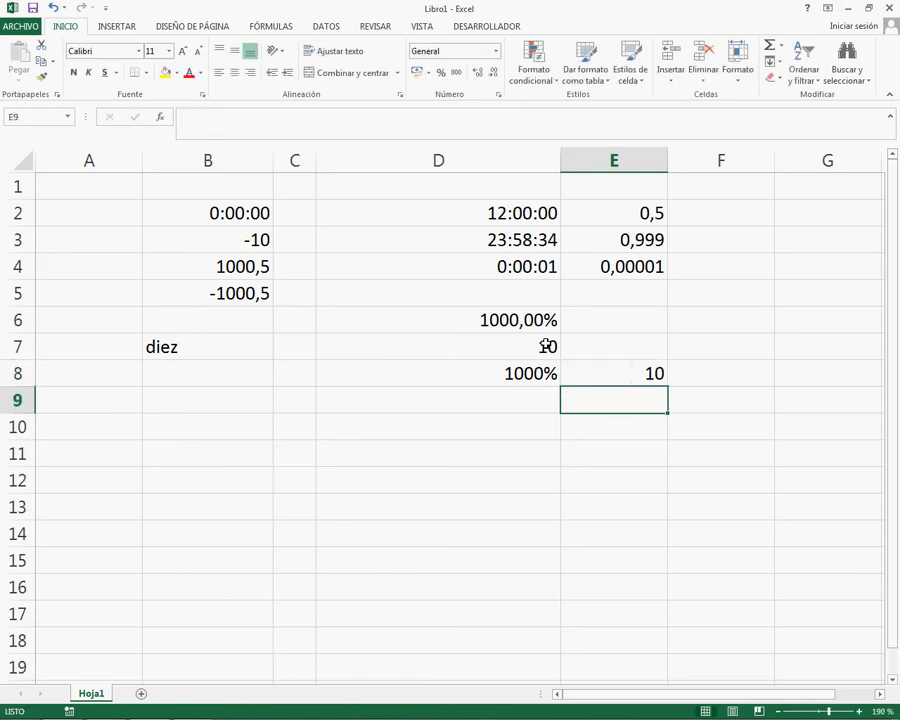
key(Up)
- Replace the content of cell D7 with 10%
click(546, 345)
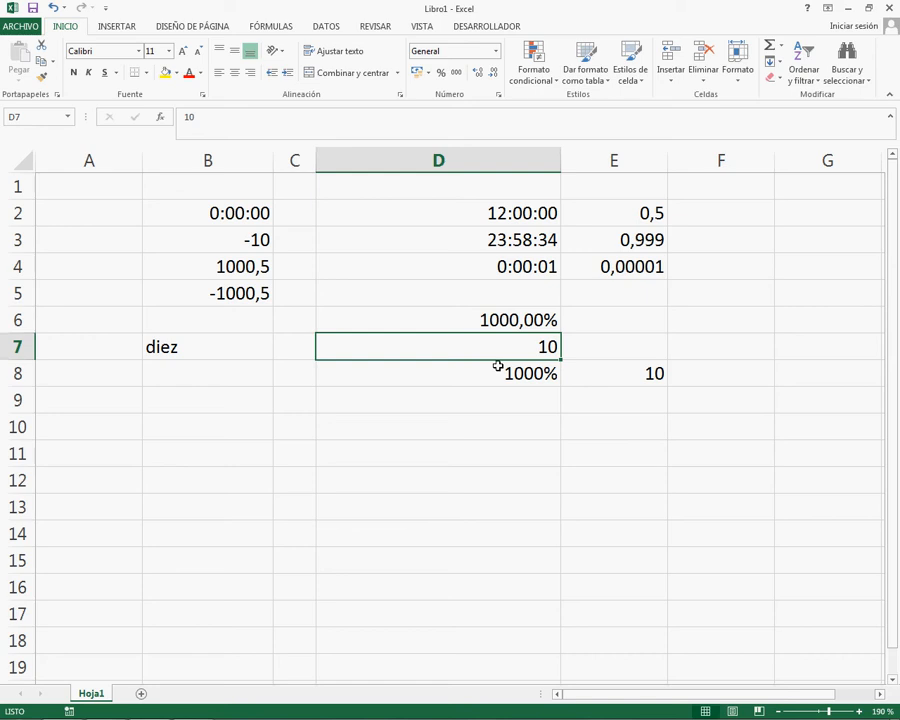
text(10%)
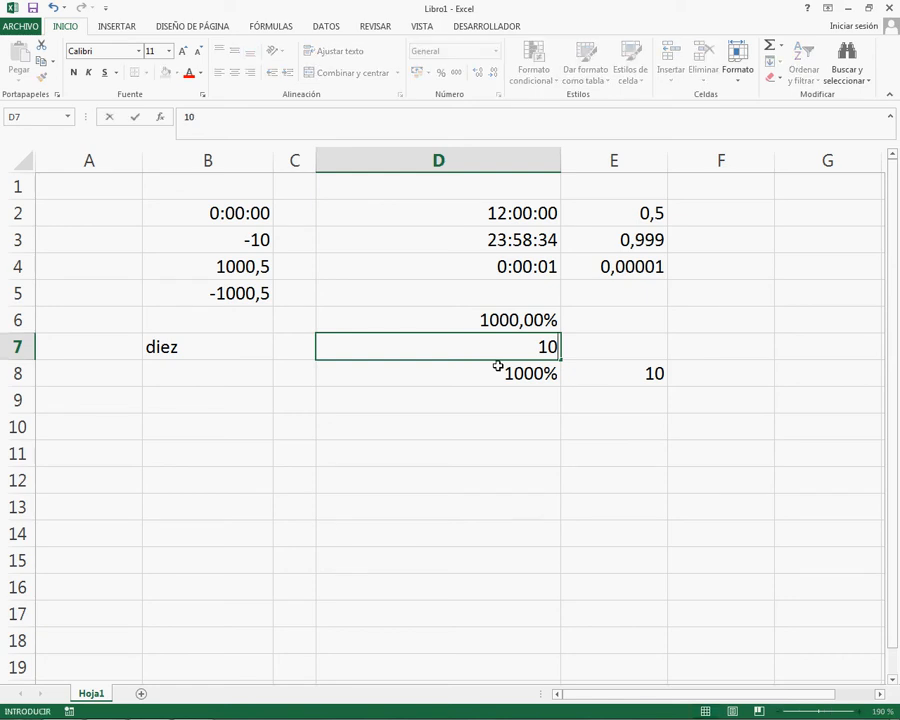
key(Return)
key(Up)
- Enter 0,1 in cell E7 and compare the percentages in D7:D8 with the decimals beside them
key(Right)
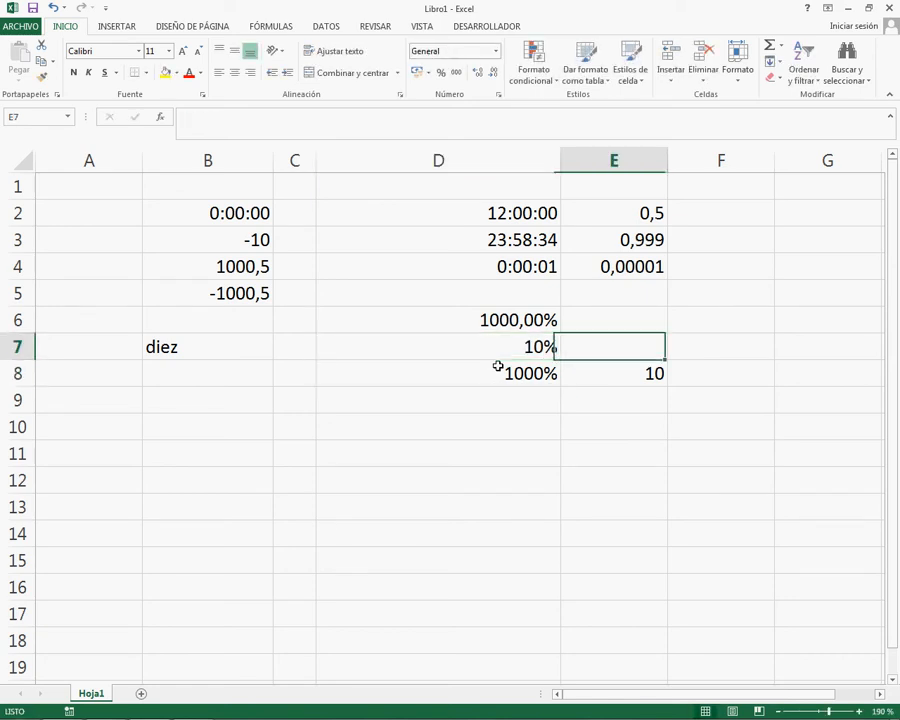
text(0,0)
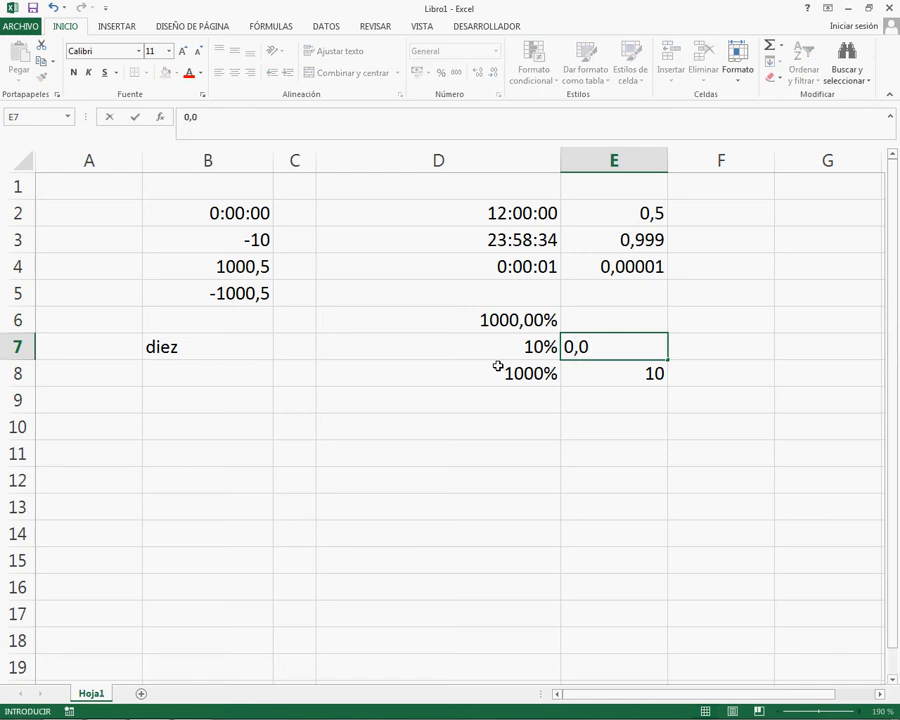
key(BackSpace)
text(1)
key(Return)
key(Up)
key(Left)
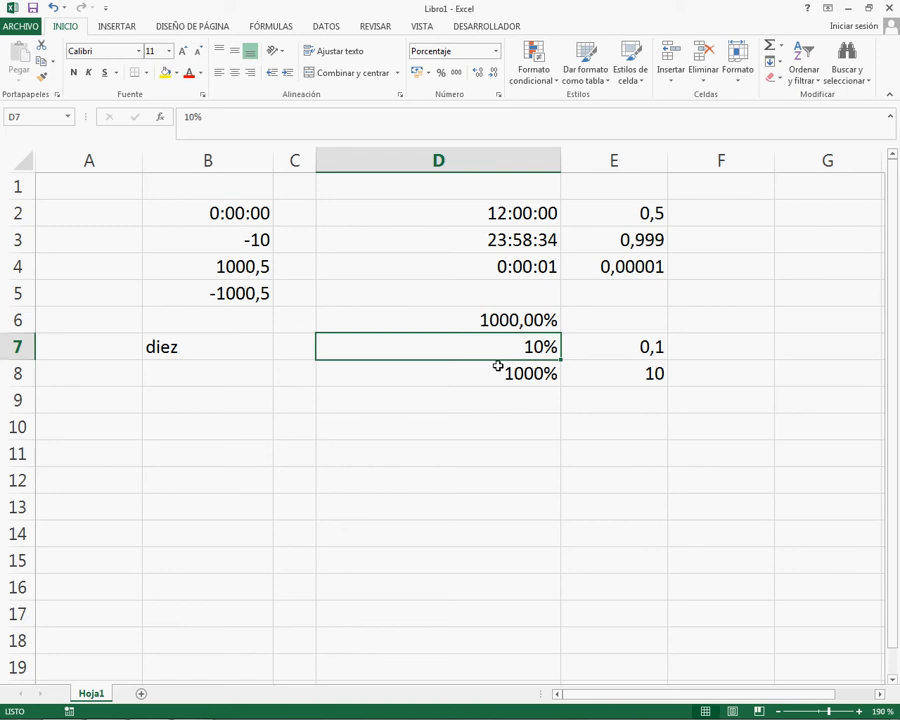
key(Down)
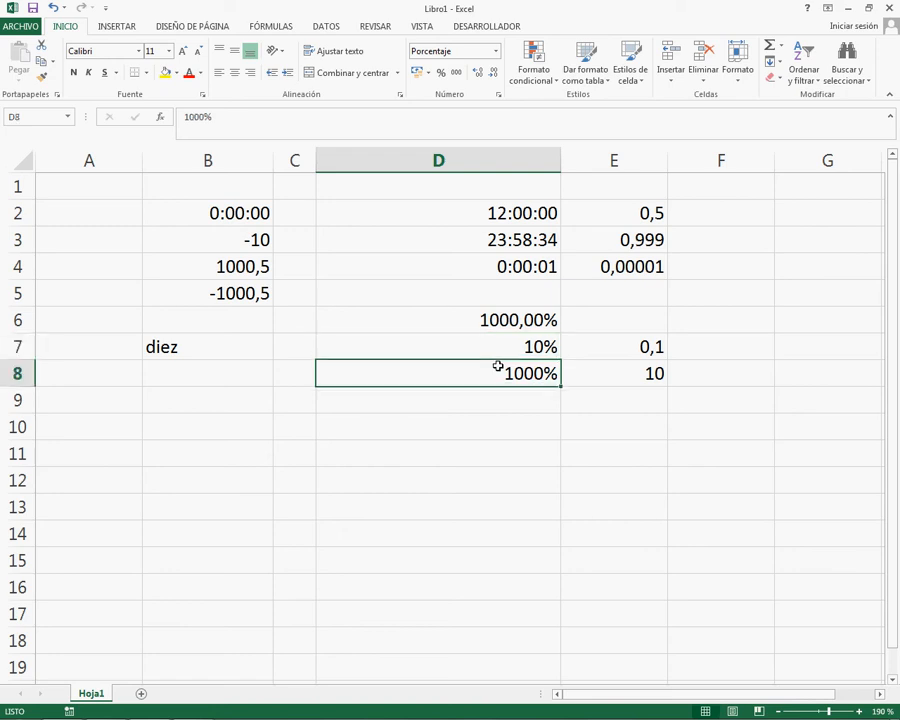
key(Right)
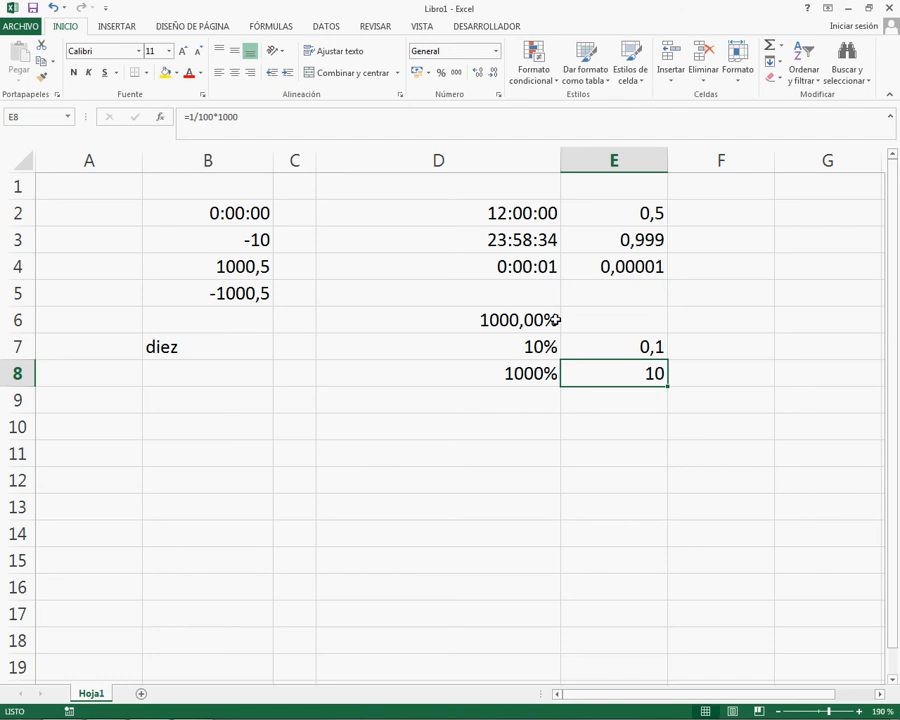
- Format the empty cell D10 as Porcentaje and enter 10 in it
key(Down)
key(Down)
key(Left)
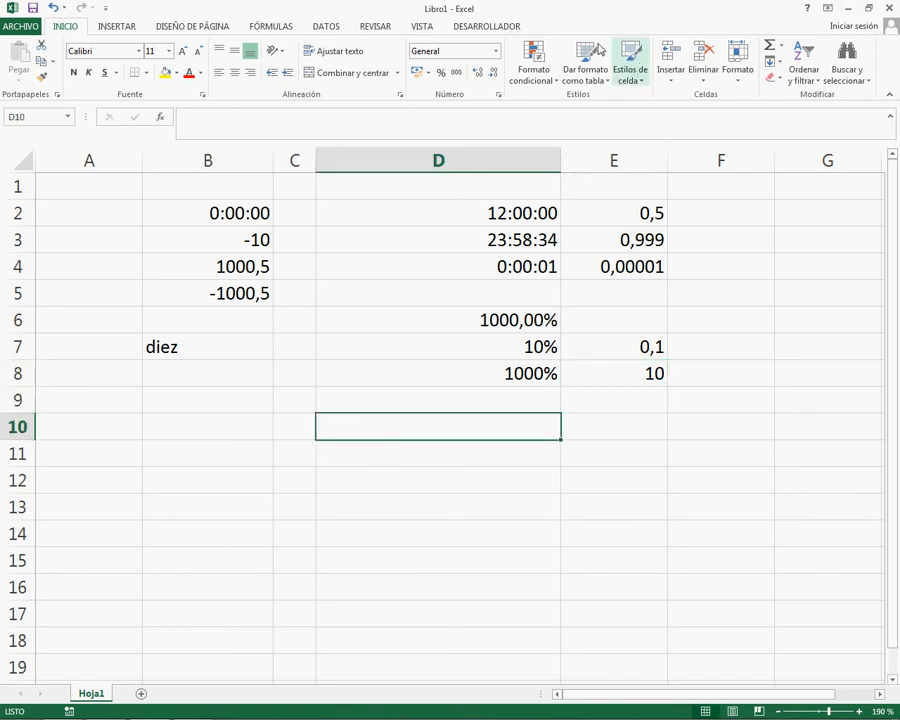
click(495, 51)
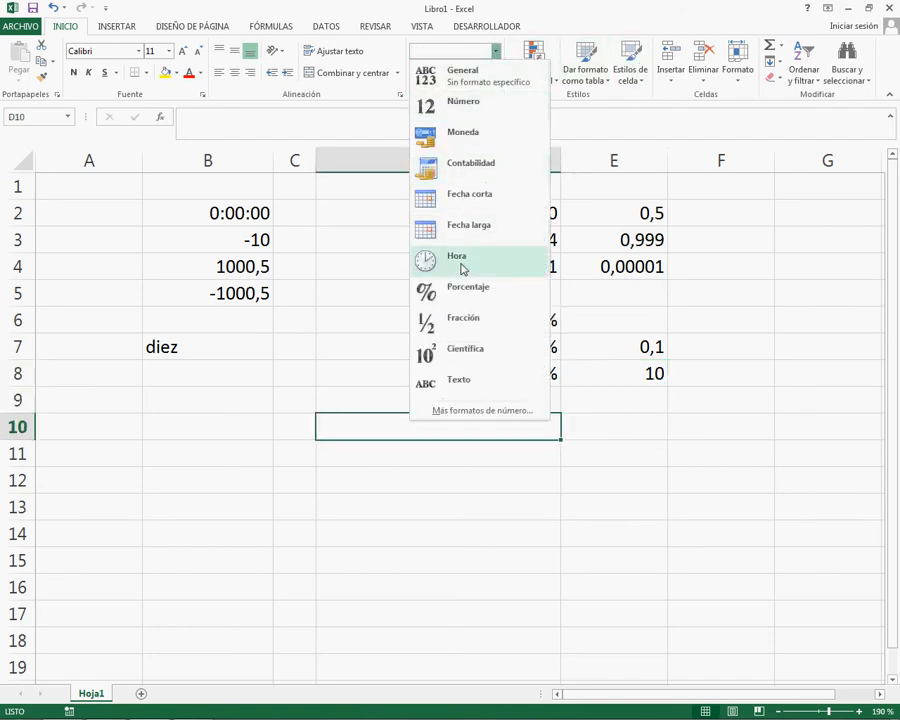
click(469, 289)
text(10)
key(Return)
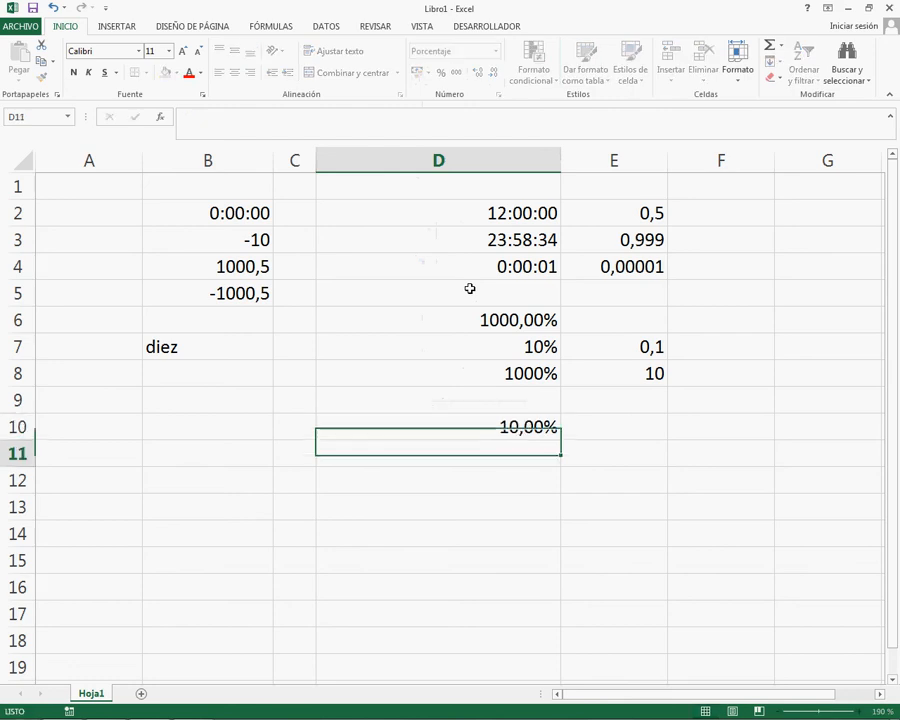
- Enter 10 in cell D12 and keep that cell selected
key(Return)
text(10)
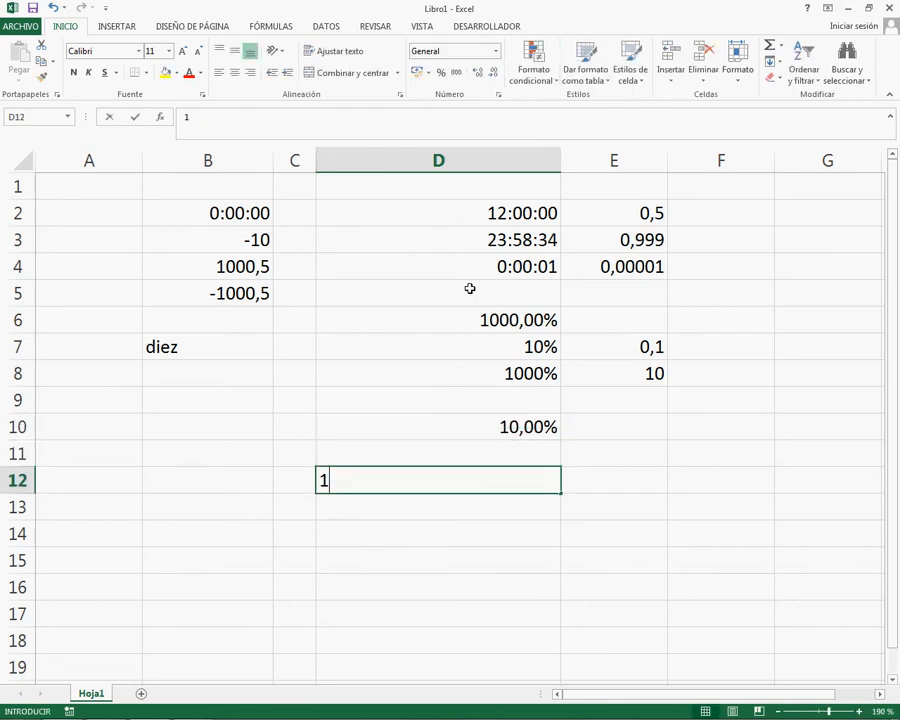
key(Return)
key(Up)
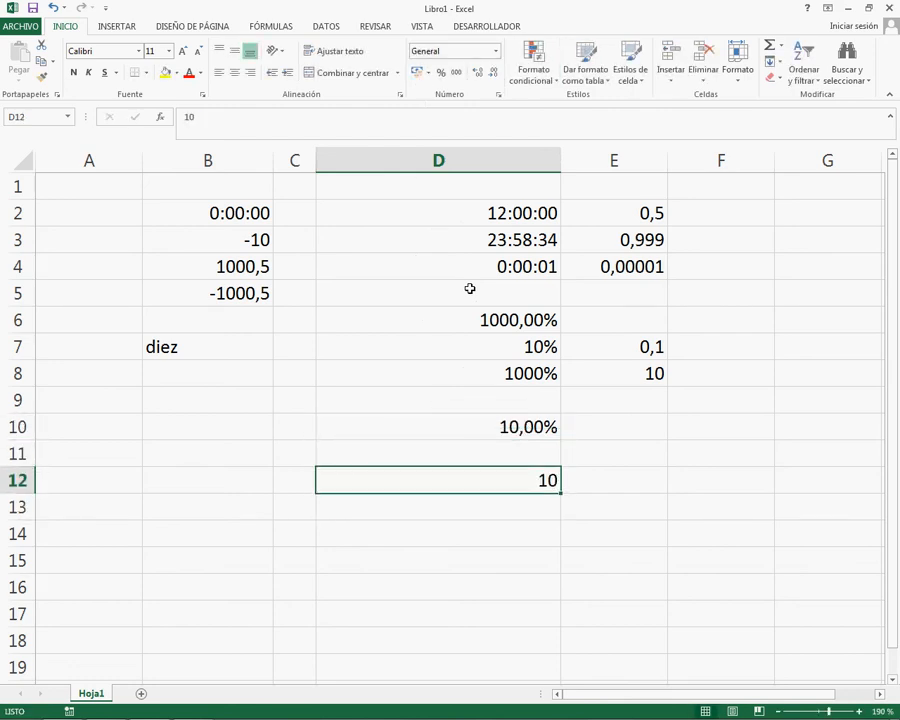
- Apply the Porcentaje format to cell D12 and re-enter 10 in it
click(495, 50)
click(517, 292)
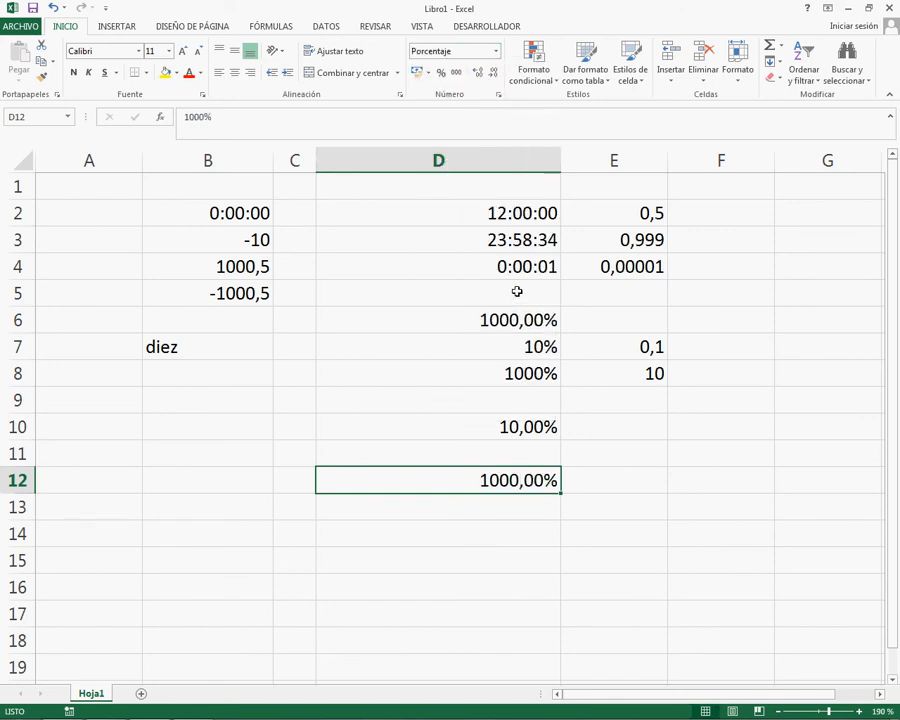
text(10)
key(Return)
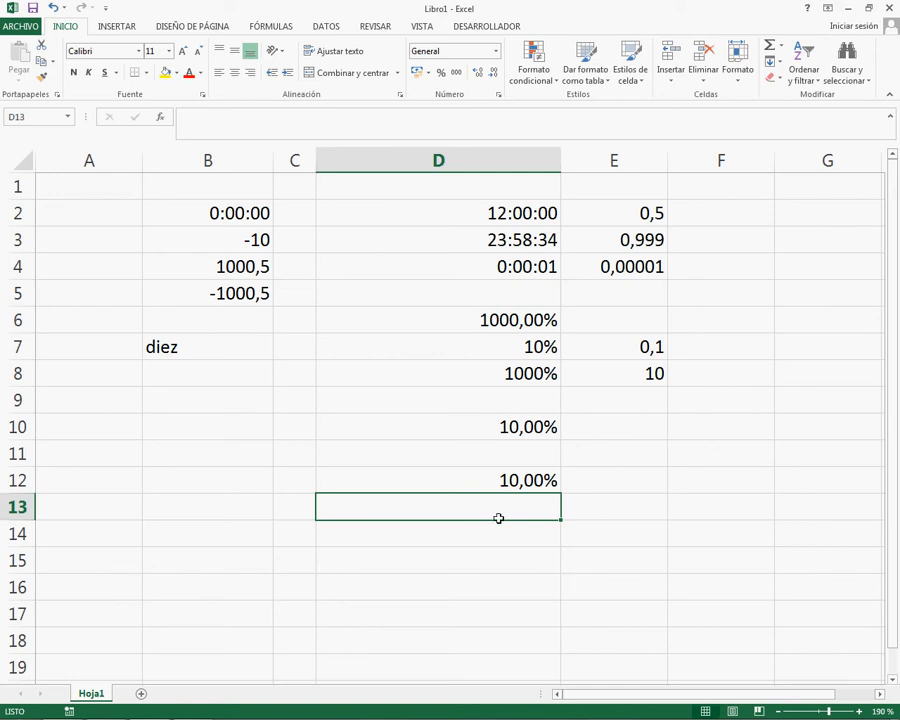
click(492, 565)
click(495, 50)
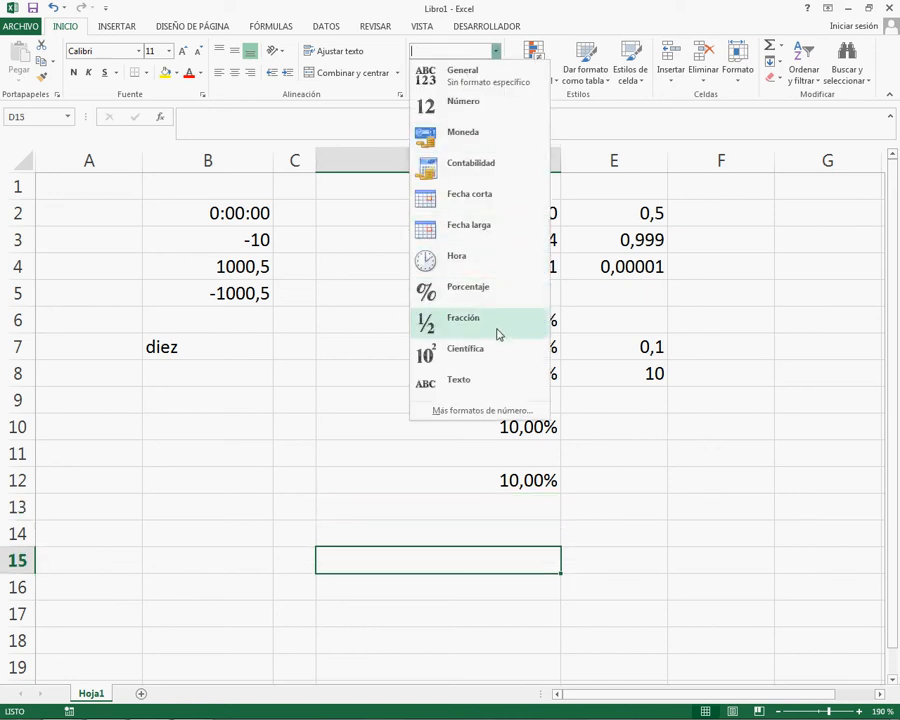
- Enter the formula =999999999*99999999 in cell D14 and review how its large result is displayed
click(525, 535)
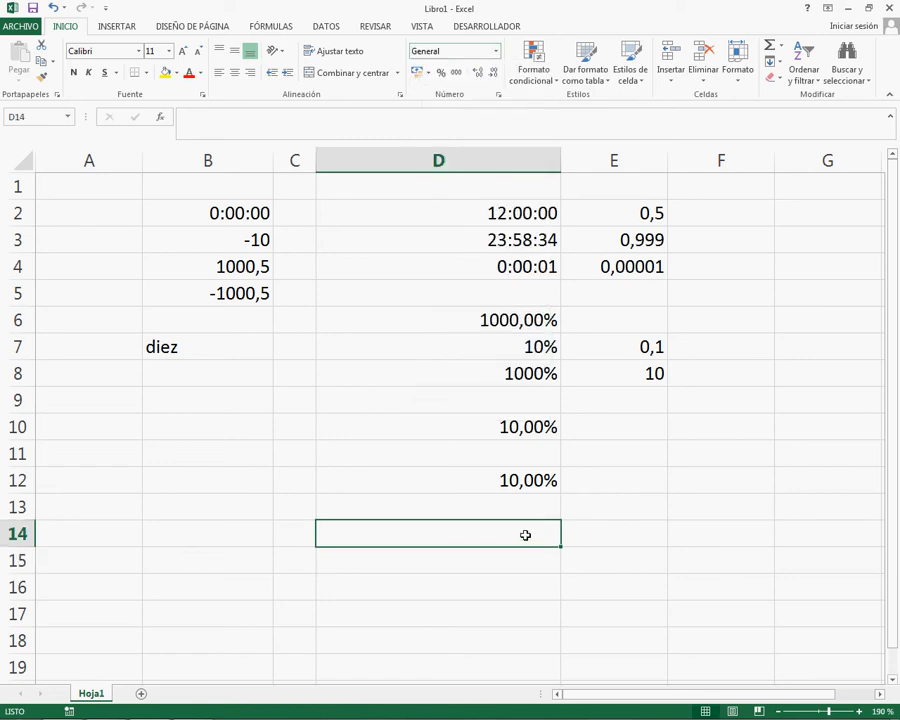
text(=999999)
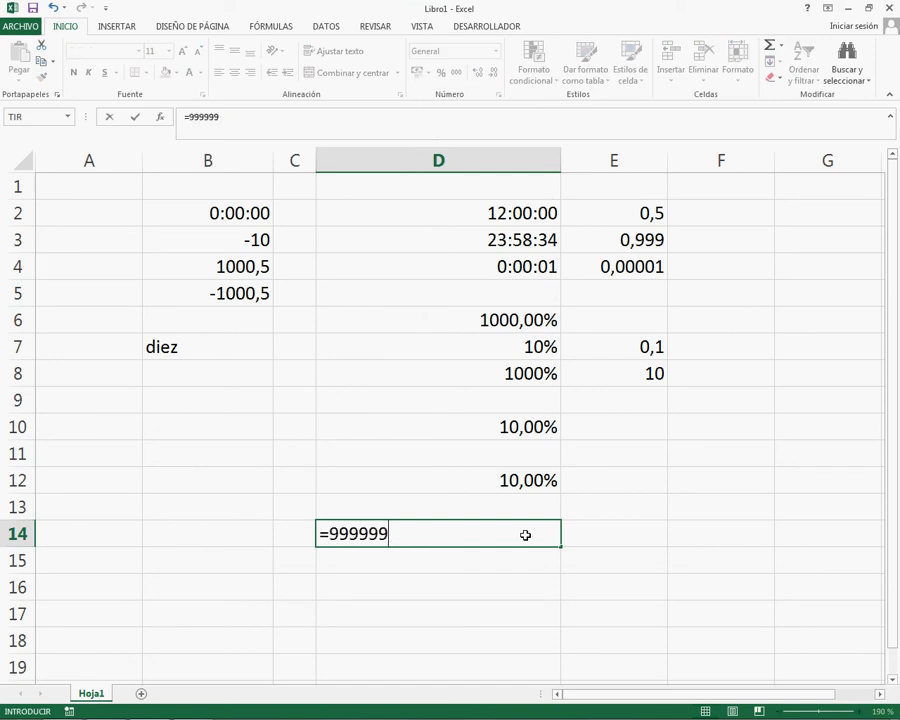
text(999*999999)
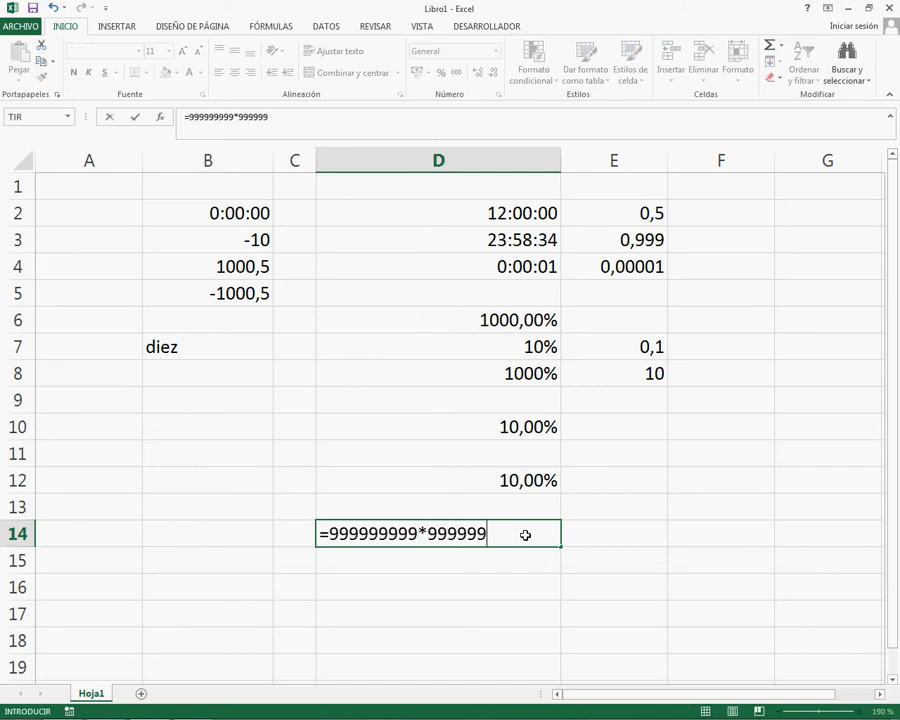
text(99)
key(Return)
click(523, 535)
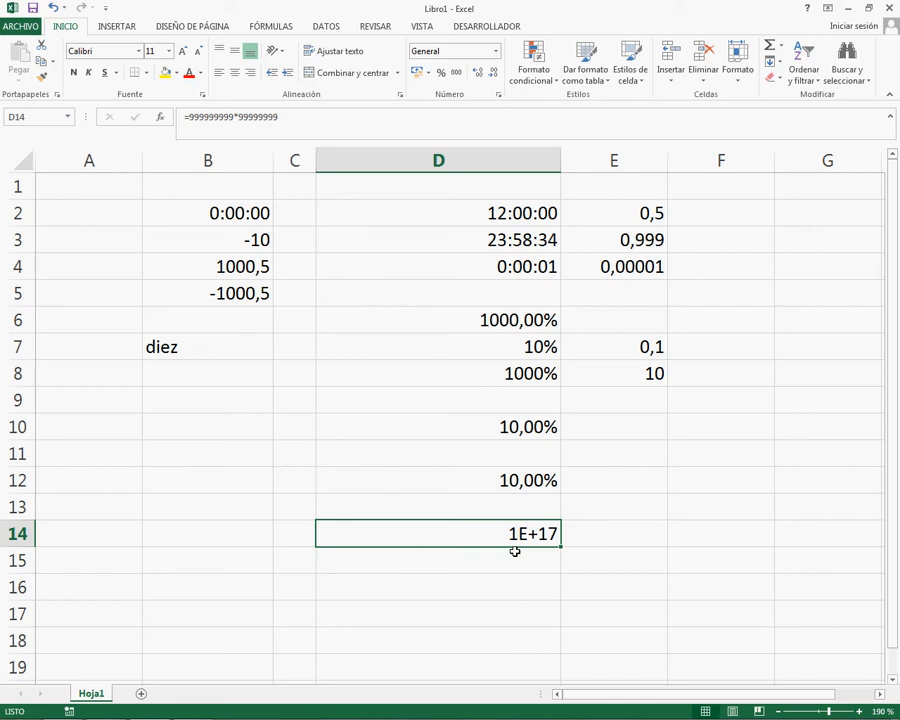
key(Down)
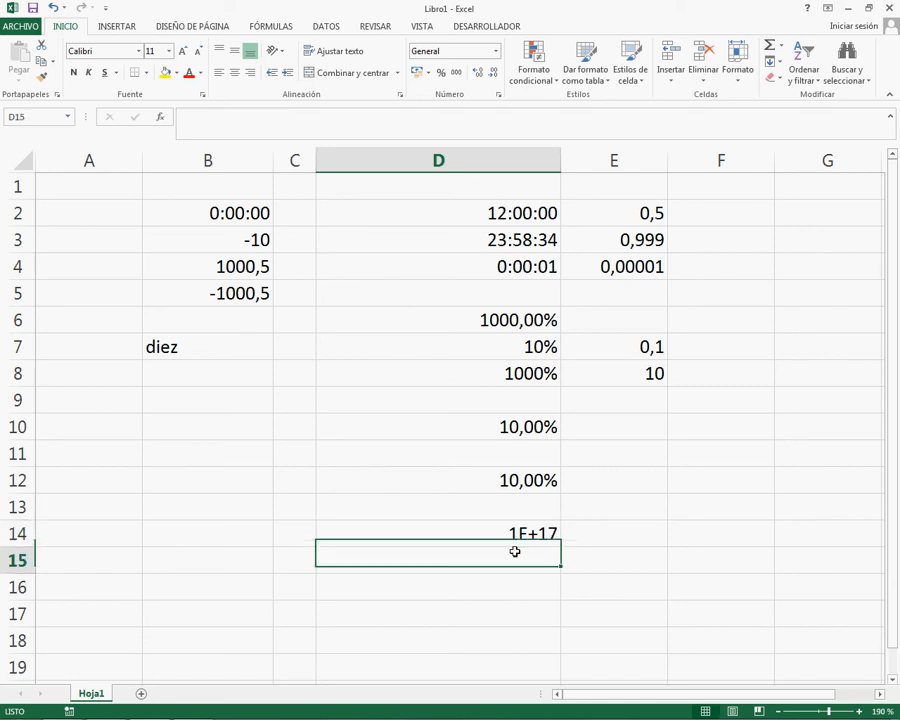
key(Up)
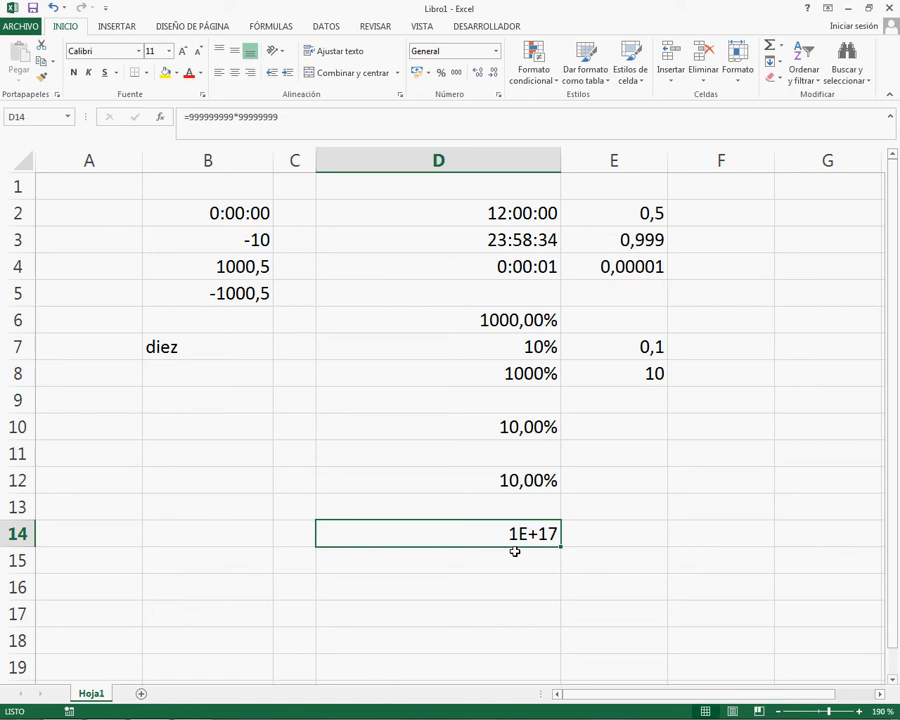
- Shorten the second factor of the formula in cell D14 so it becomes =999999999*9
drag(243, 118, 451, 137)
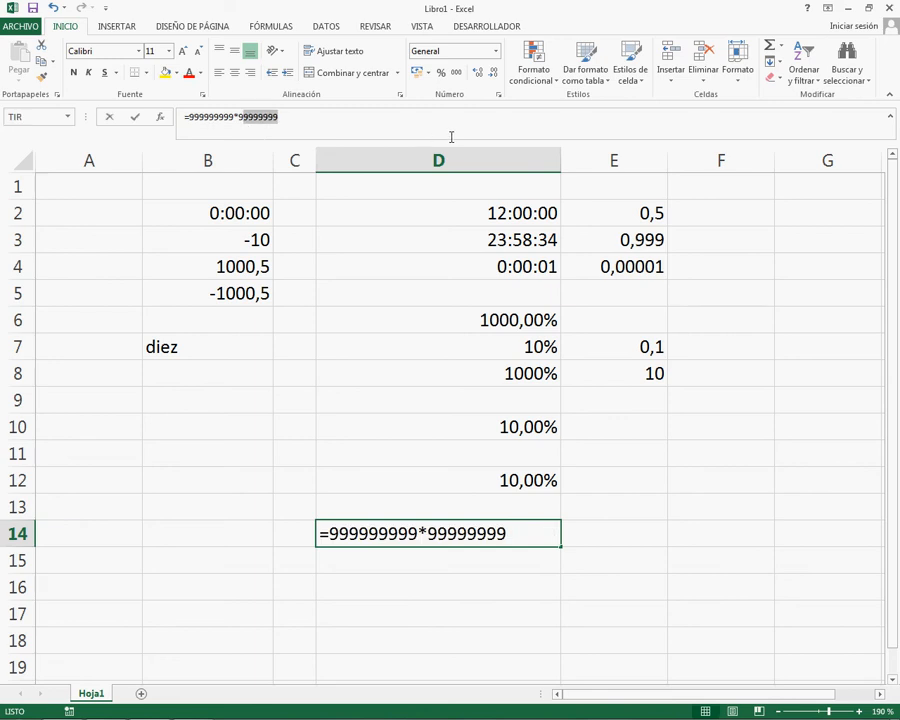
text(9)
key(Return)
key(Up)
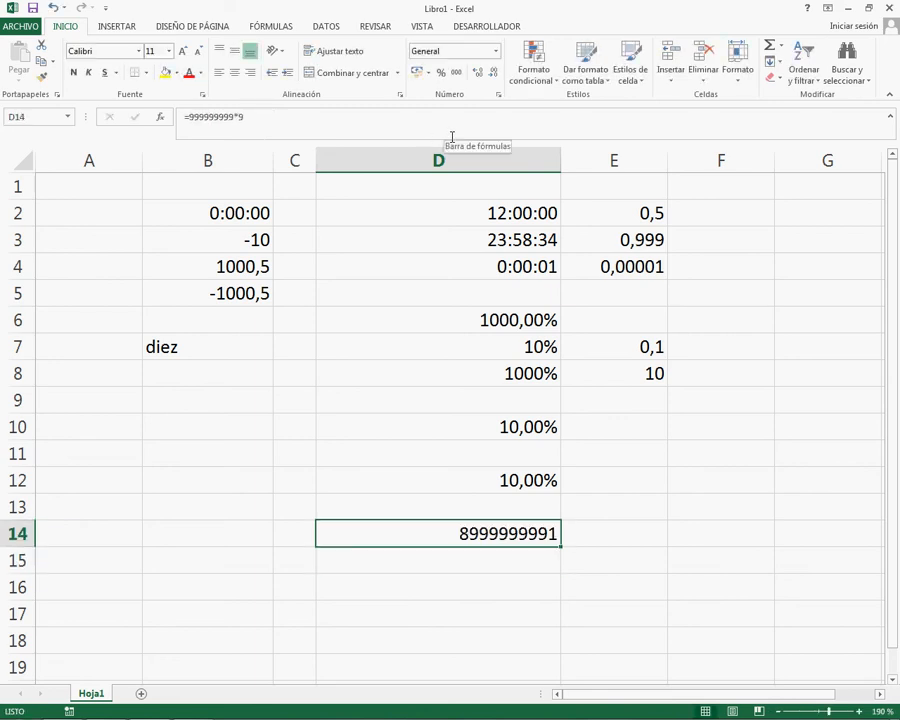
- Extend the second factor of the formula in cell D14 so it becomes =999999999*9999
click(349, 119)
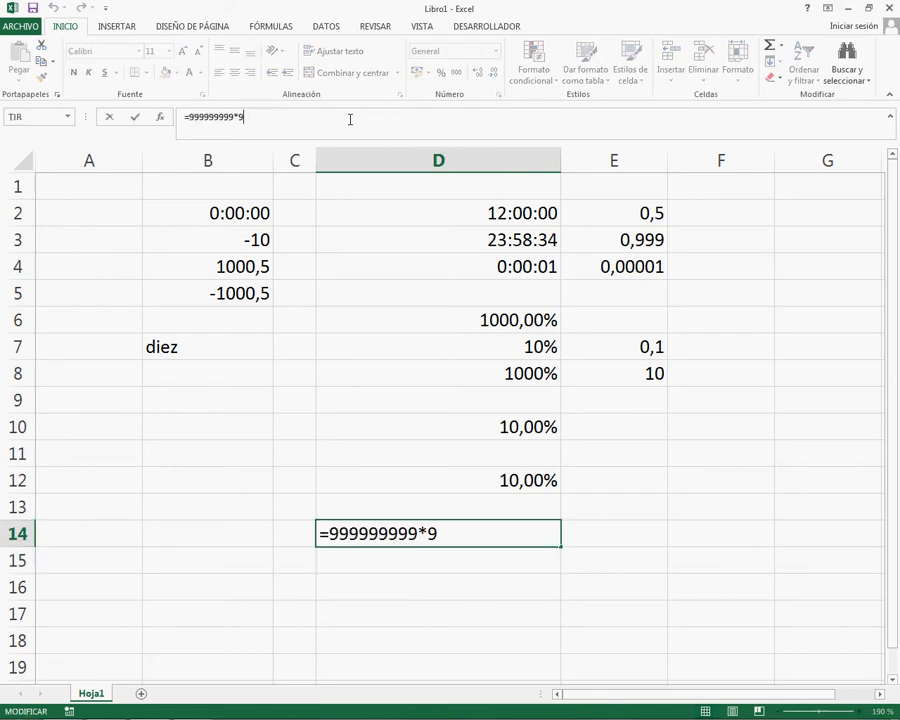
text(9)
key(Return)
key(Up)
click(350, 119)
text(999)
key(Return)
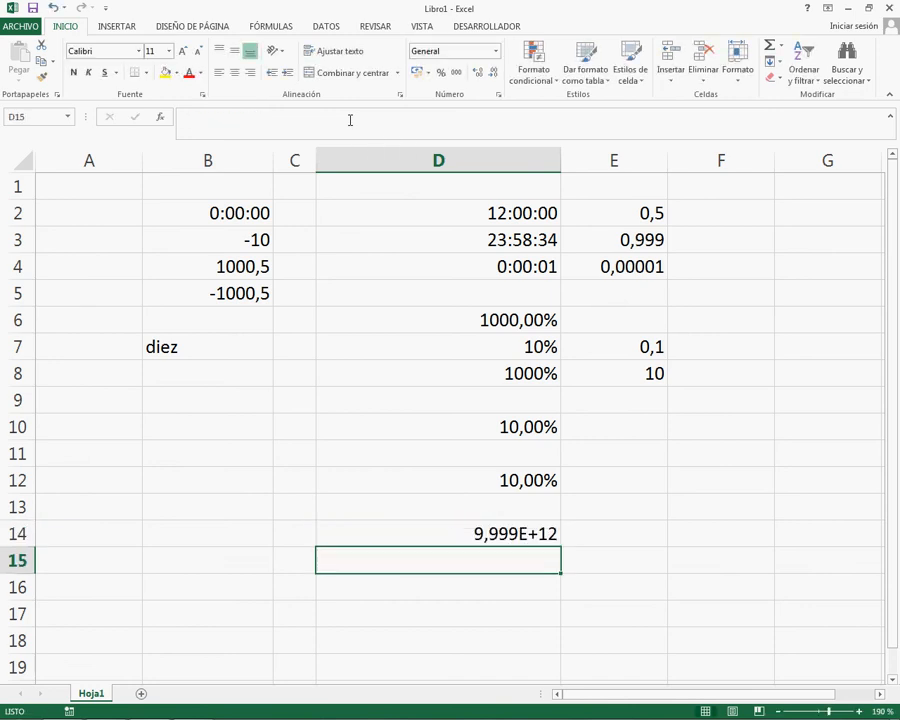
key(Up)
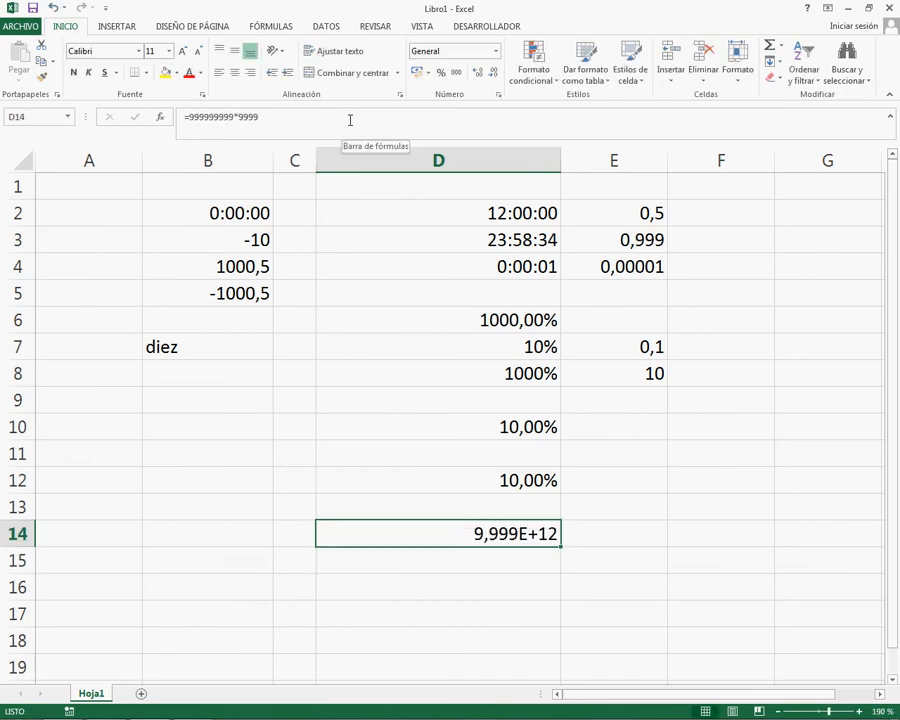
- Shorten the second factor of the formula in cell D14 one digit at a time until it becomes =999999999*99
click(350, 119)
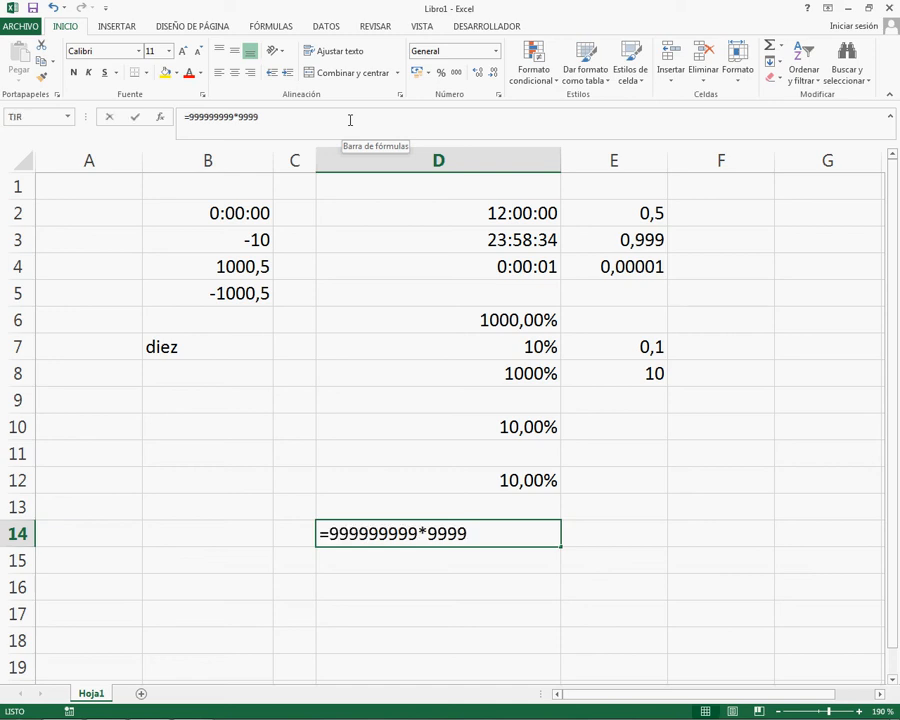
key(BackSpace)
key(Return)
key(Up)
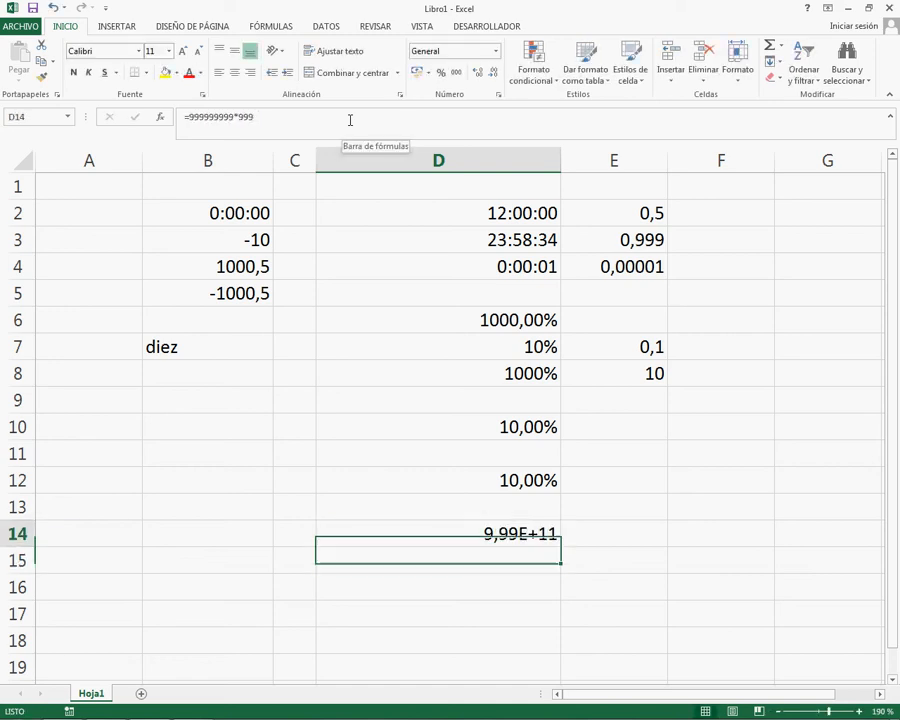
click(350, 119)
key(BackSpace)
key(Return)
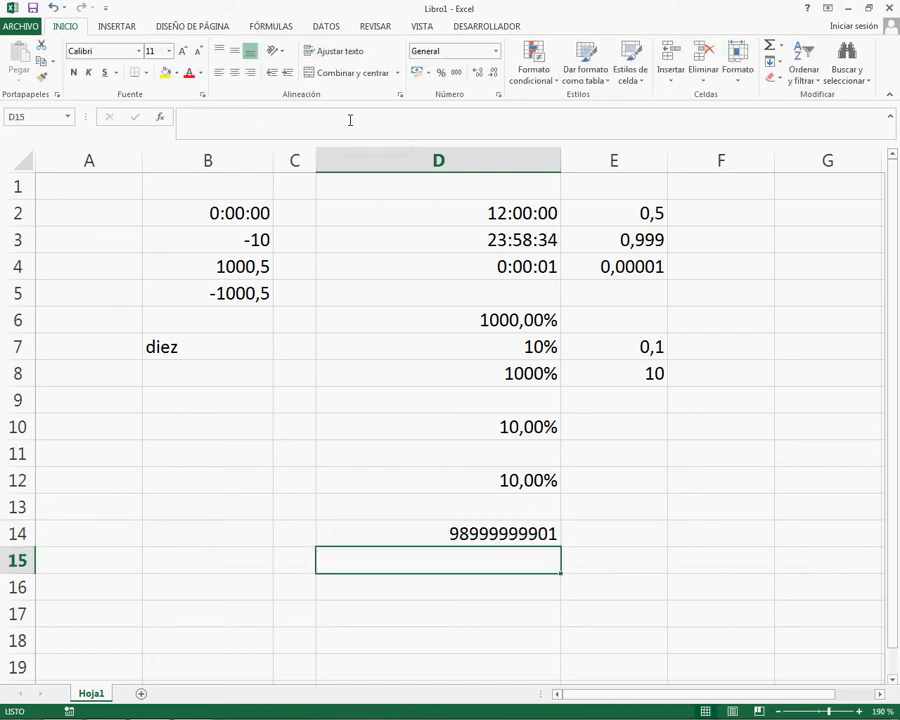
key(Up)
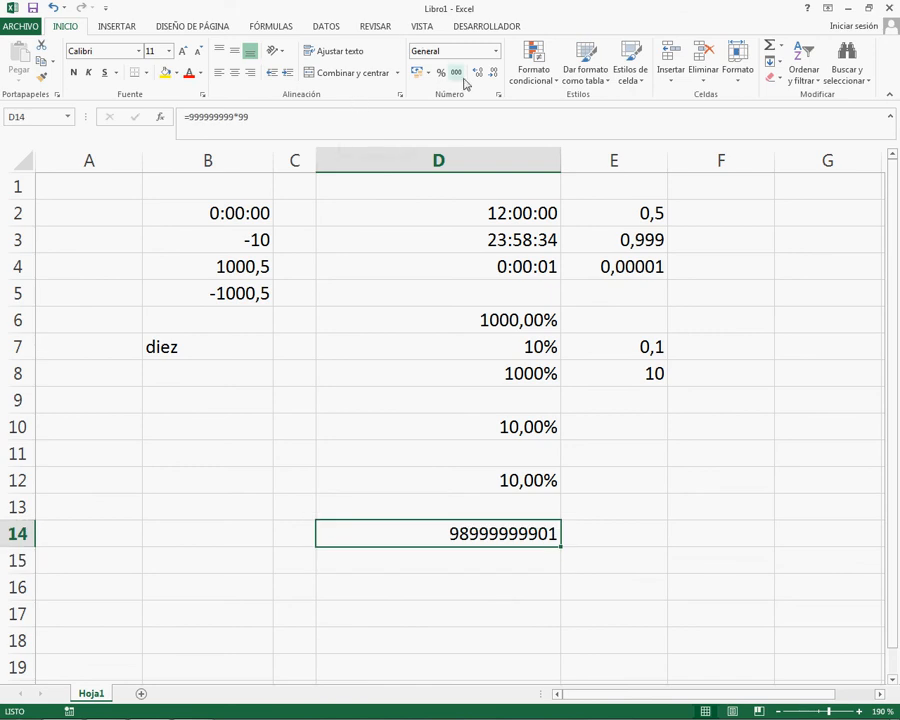
- Apply the Moneda number format to the large result in cell D14
click(496, 52)
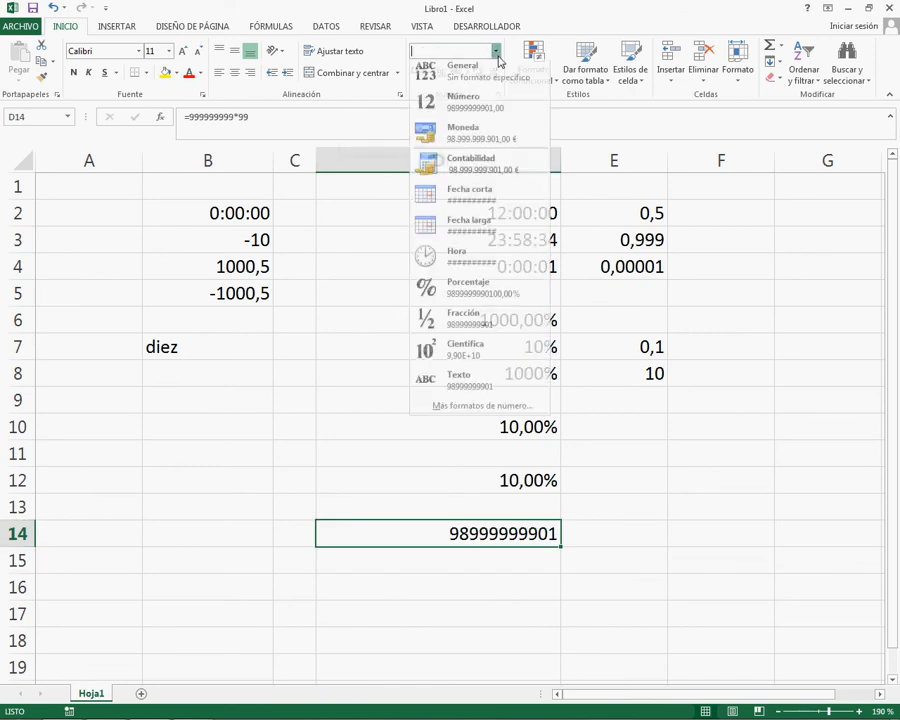
click(484, 140)
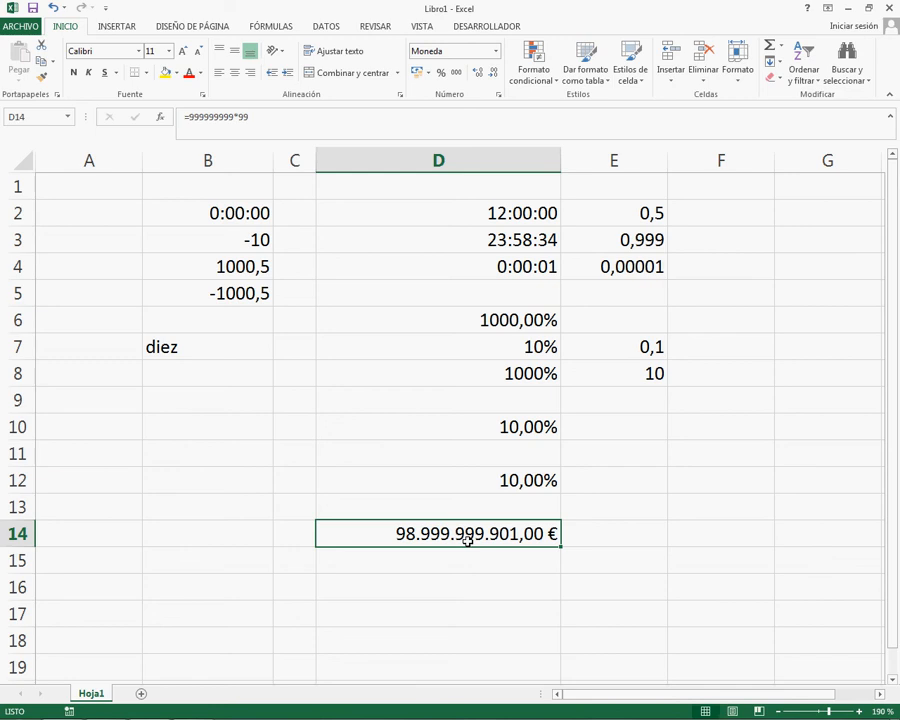
key(Return)
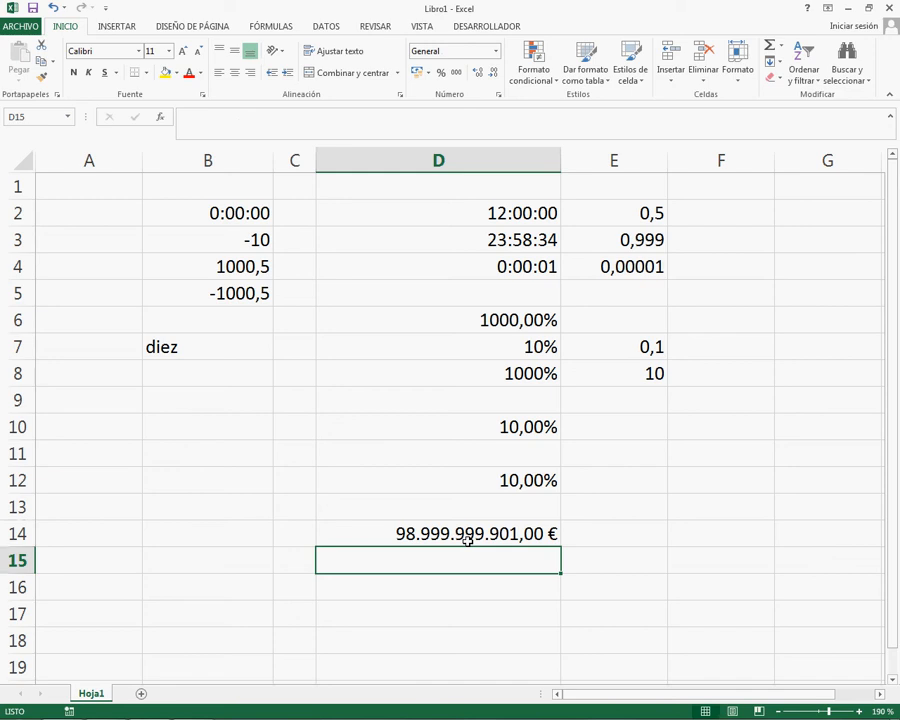
text(=1)
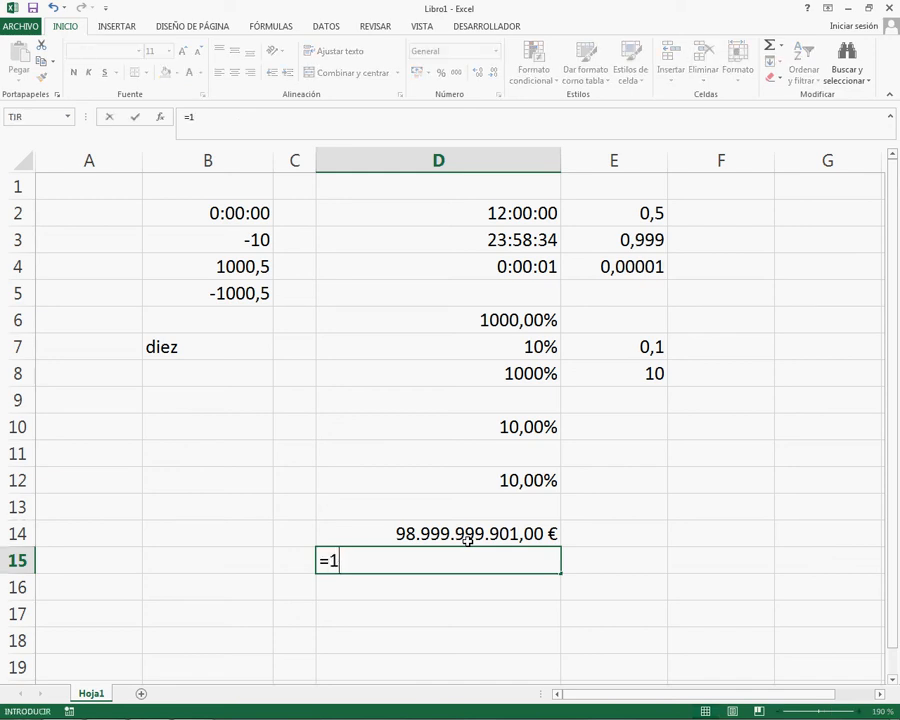
text(0/9999999999)
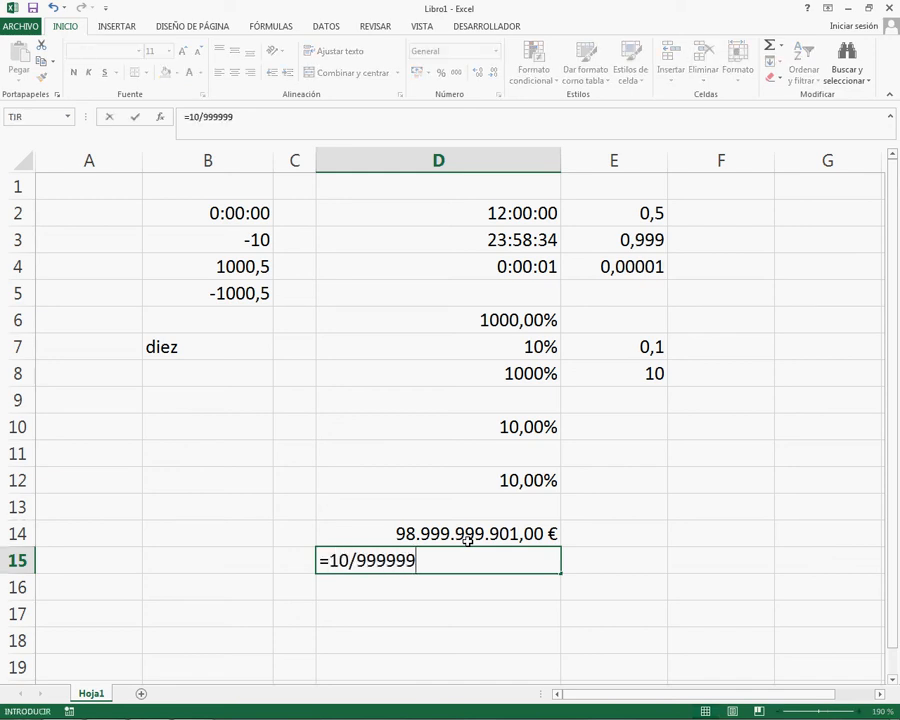
key(Return)
key(Up)
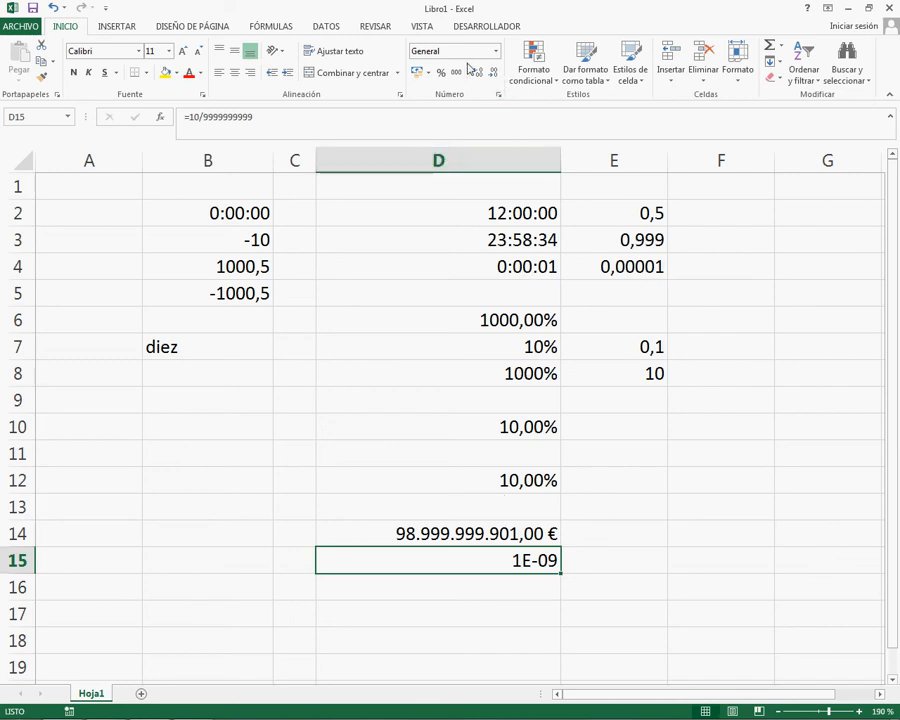
click(495, 50)
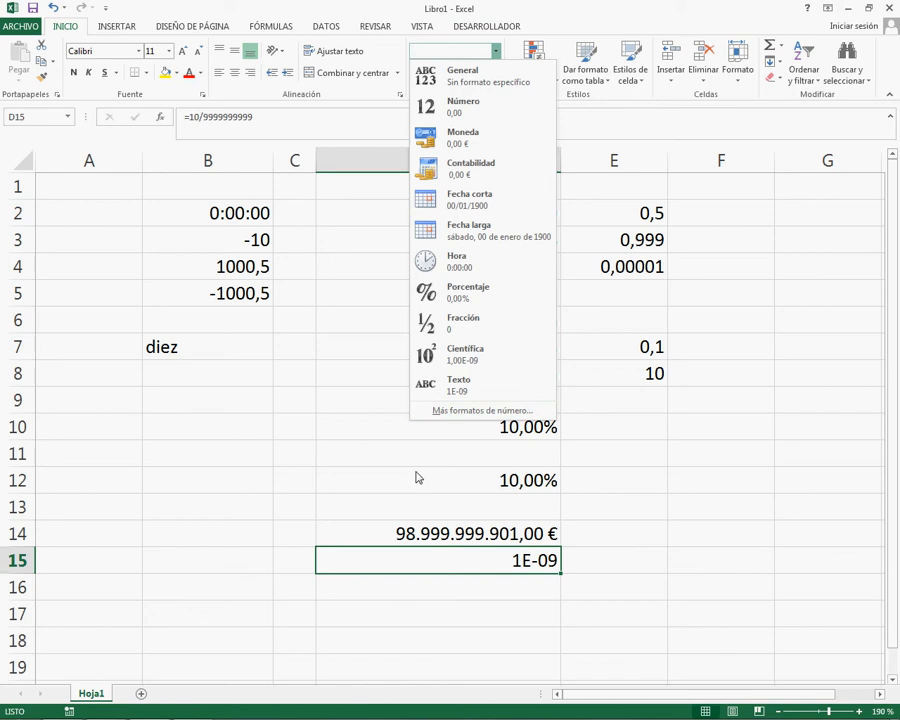
key(Escape)
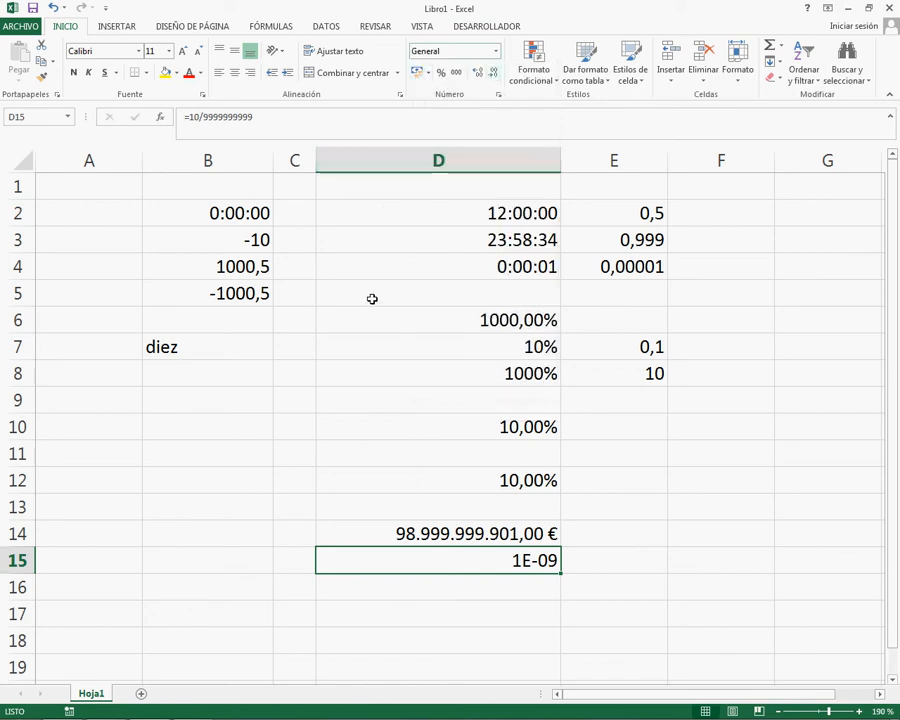
- Apply the Contabilidad format to cell B3 and look over the available accounting currencies
click(219, 395)
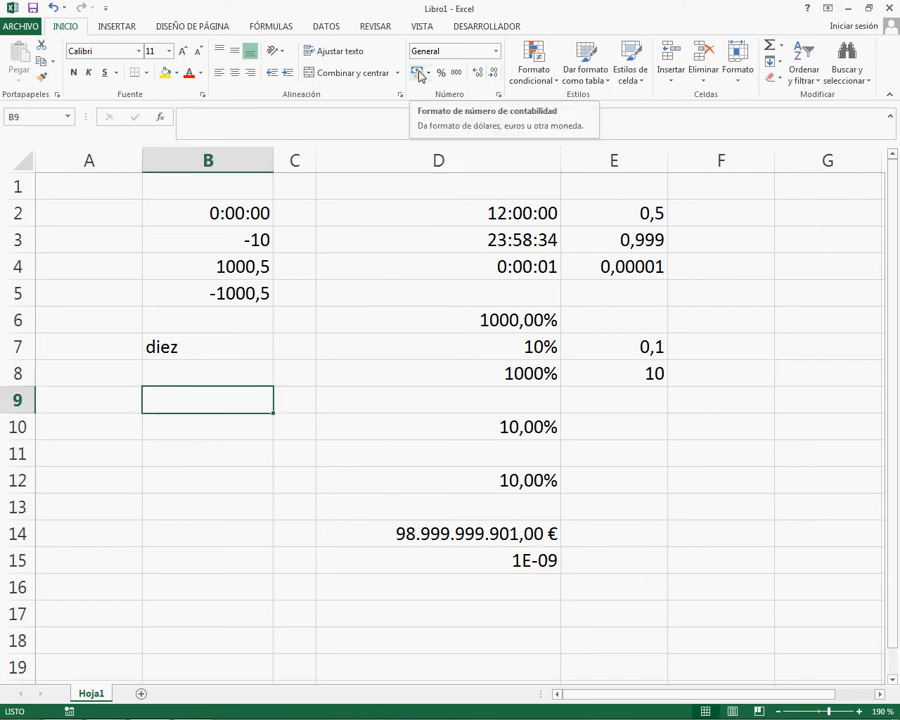
click(253, 236)
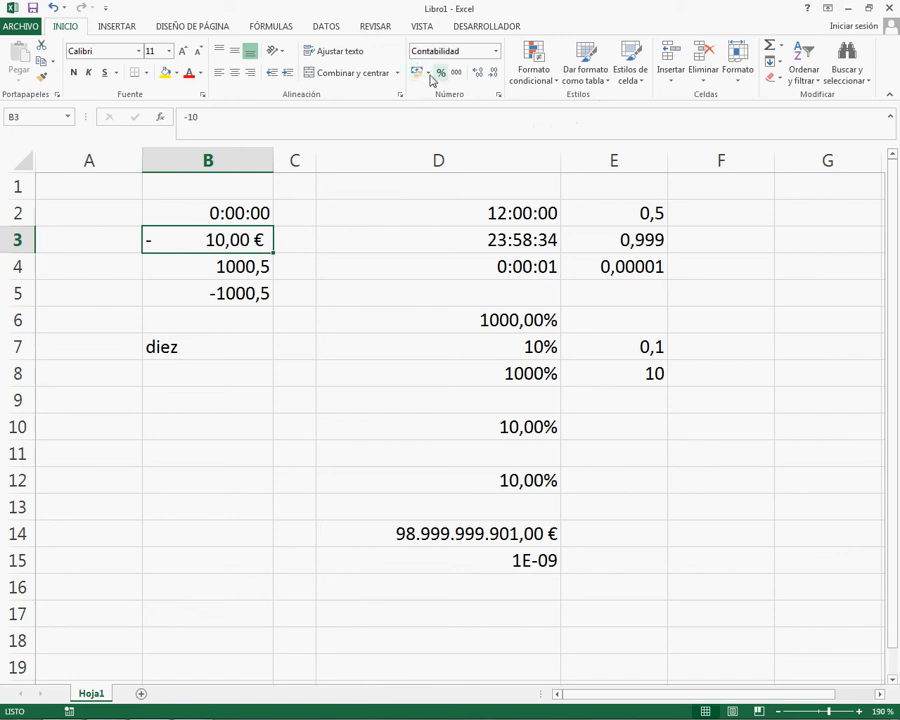
click(427, 73)
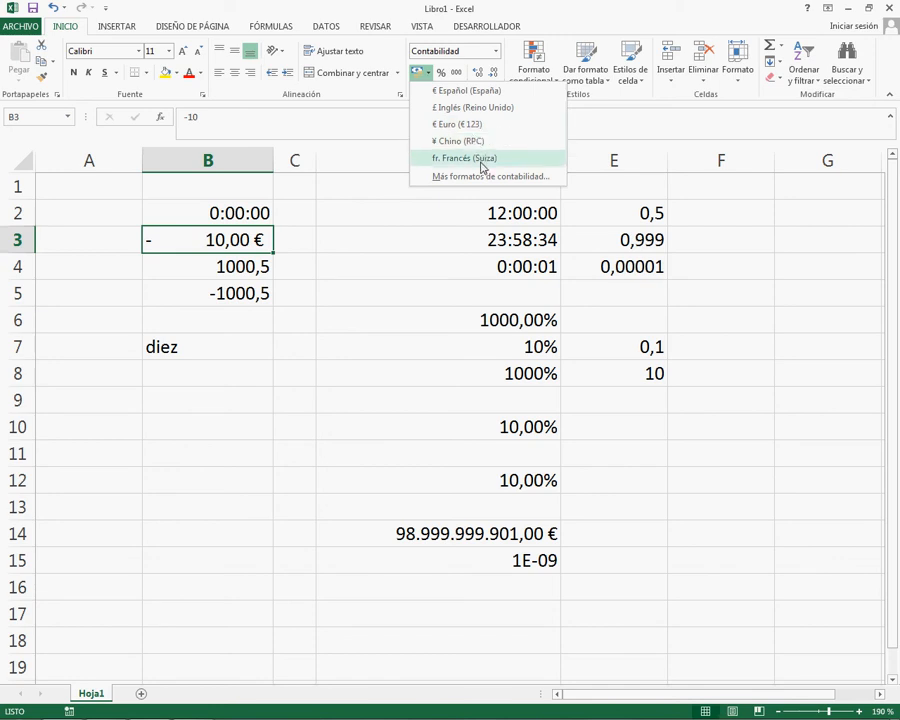
click(397, 277)
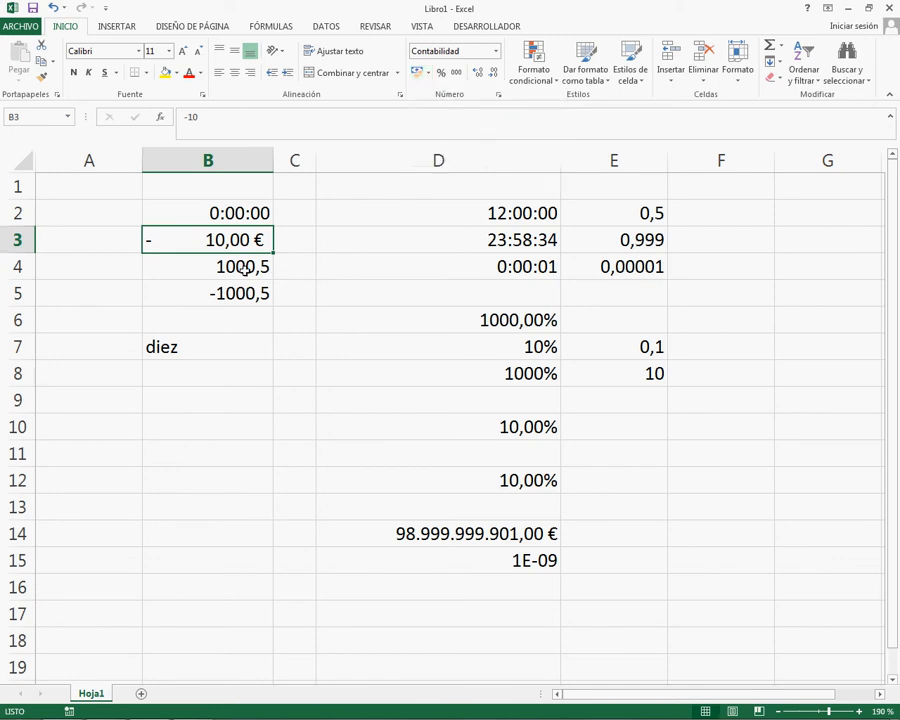
- Apply the percent style to cell B3 and the thousands style (Estilo millares) to cell B4
click(441, 73)
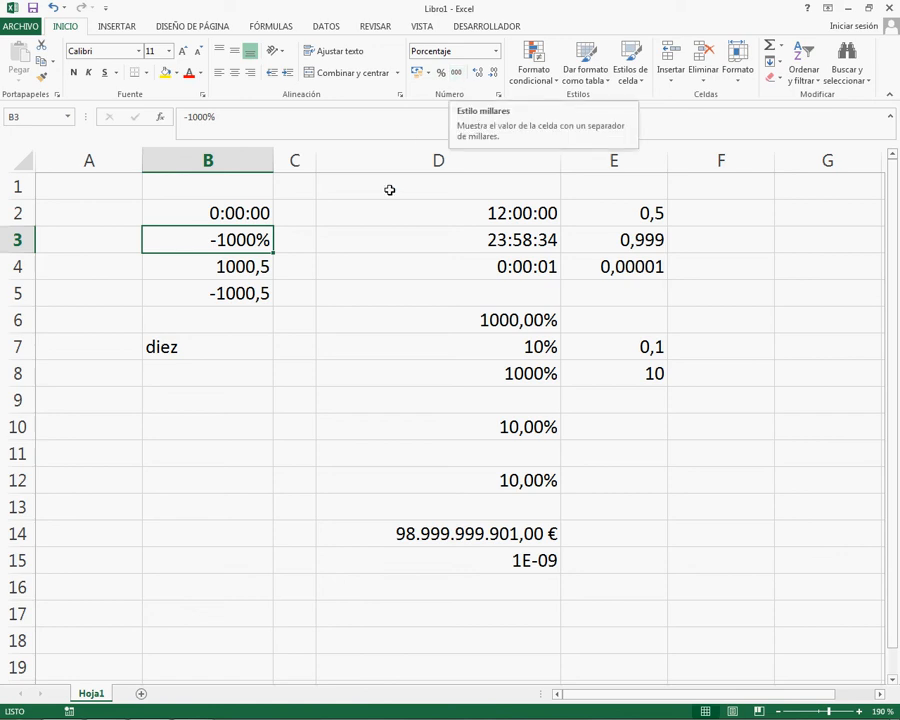
click(253, 264)
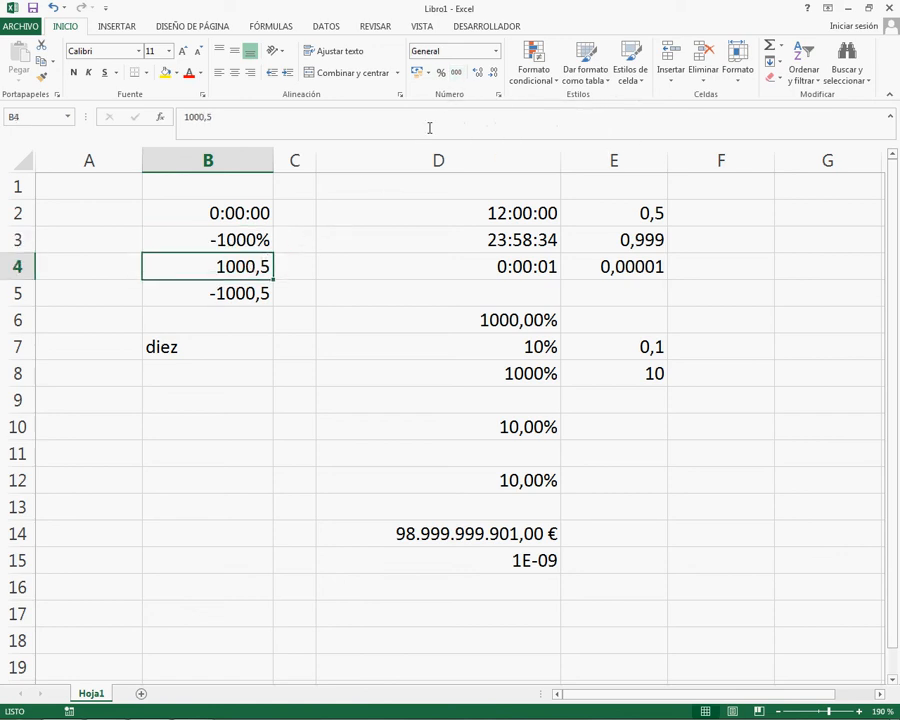
click(456, 74)
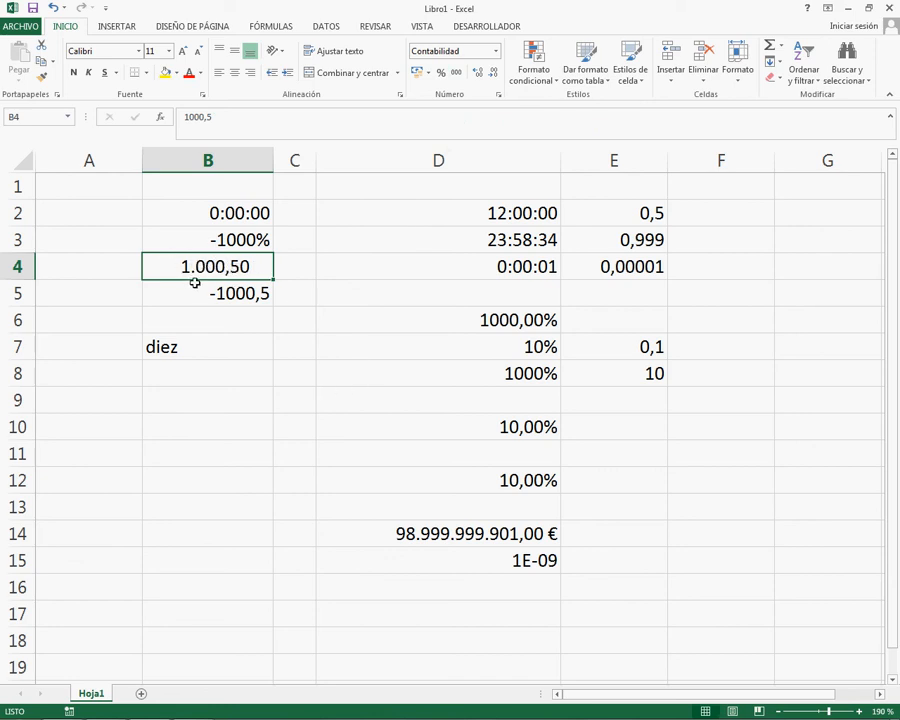
- Replace the value in cell B4 with 1000000
text(1)
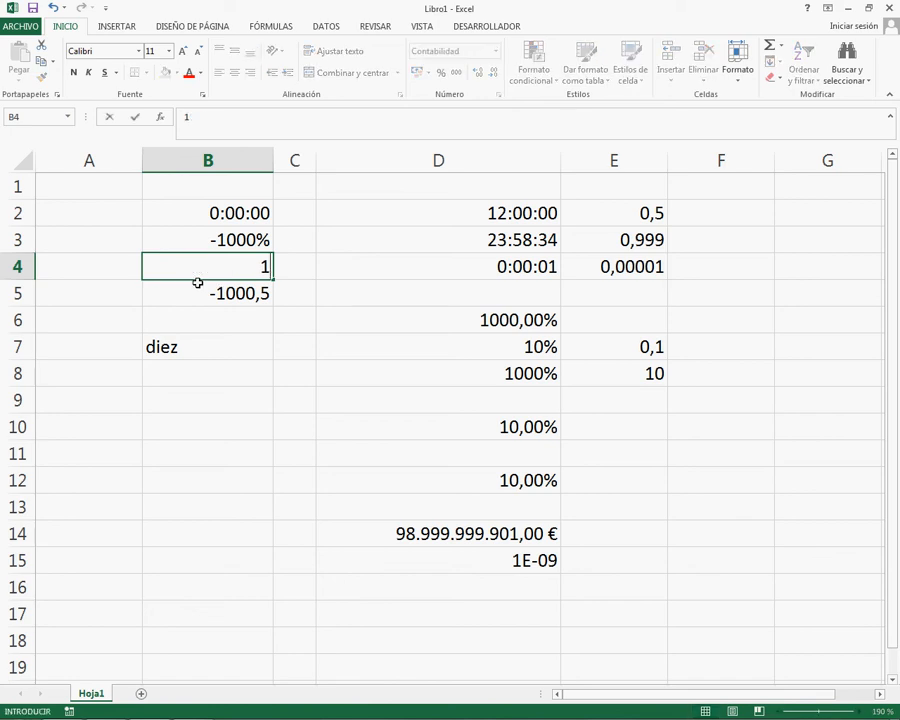
text(000000)
key(Return)
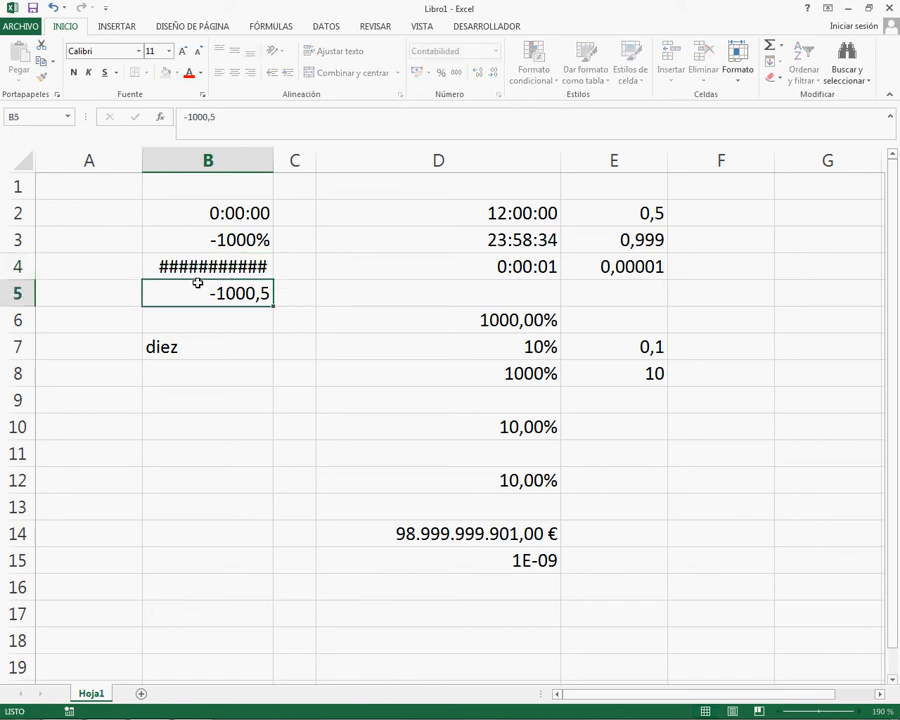
- Fit column B to its contents and widen it further to leave spare room for the number in B4
click(198, 268)
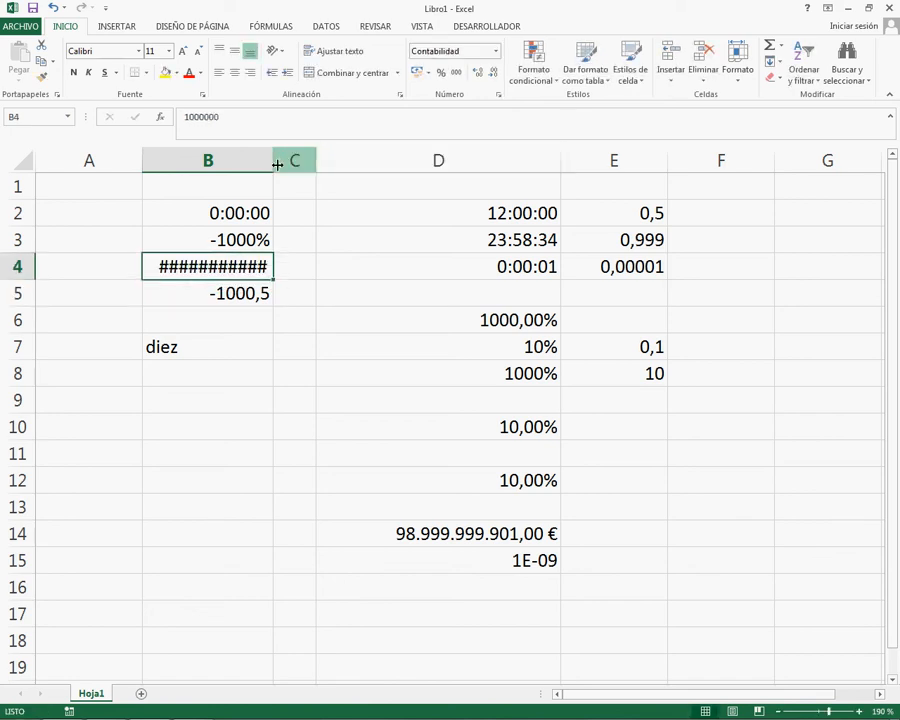
click(277, 165)
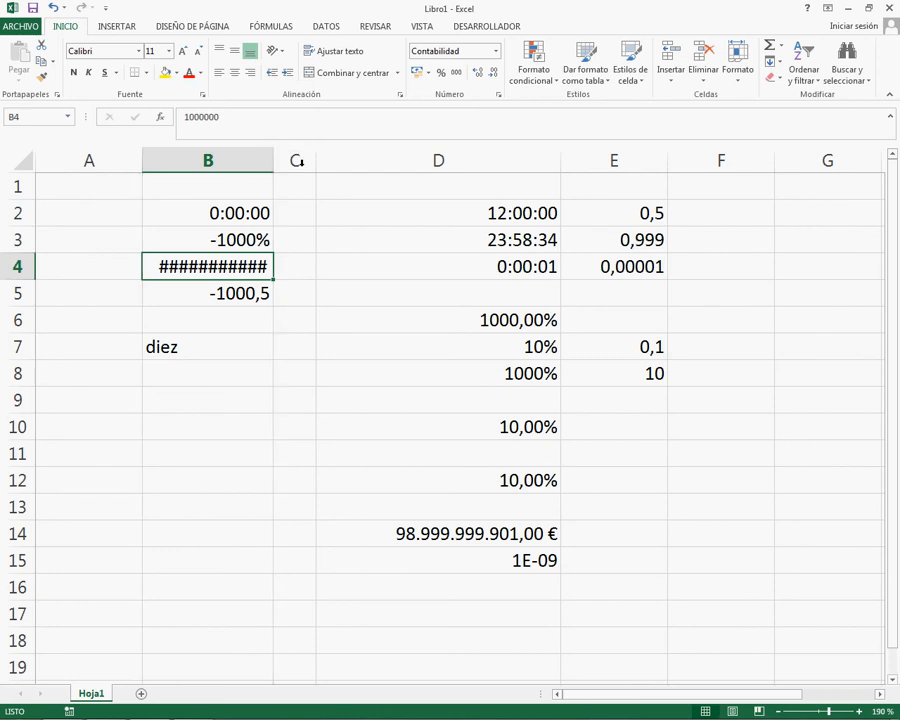
double_click(274, 162)
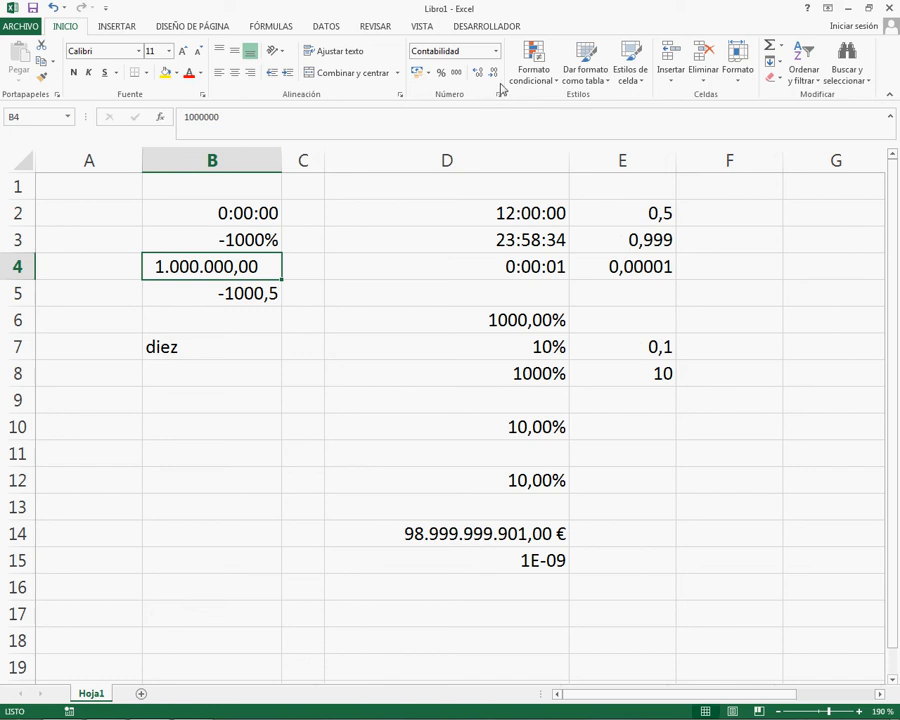
drag(285, 161, 320, 165)
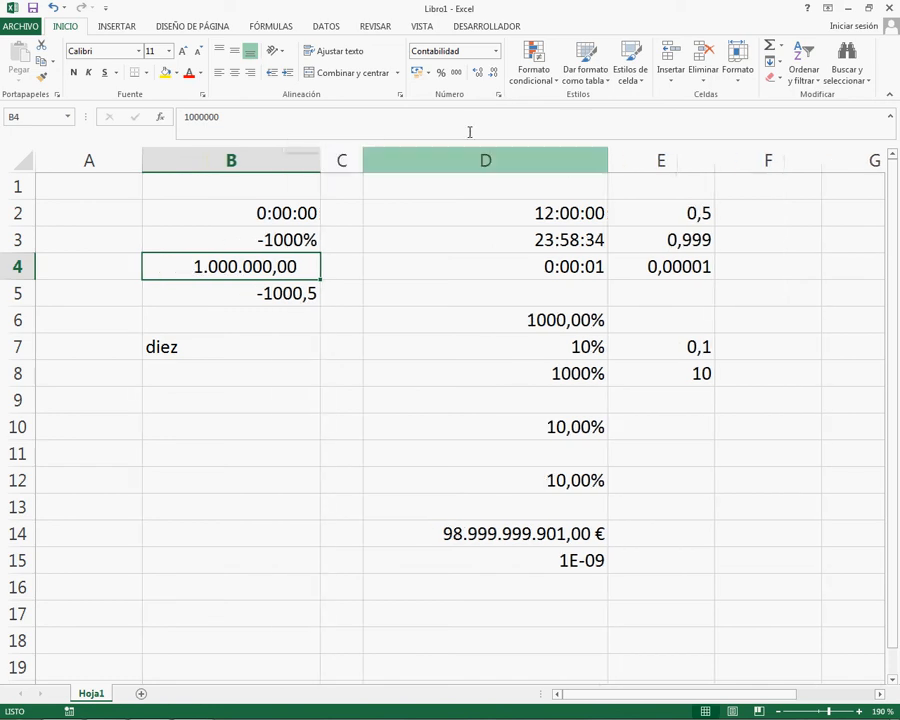
- Remove both decimal places from cell B4, and increase its decimals to three
click(492, 77)
click(492, 77)
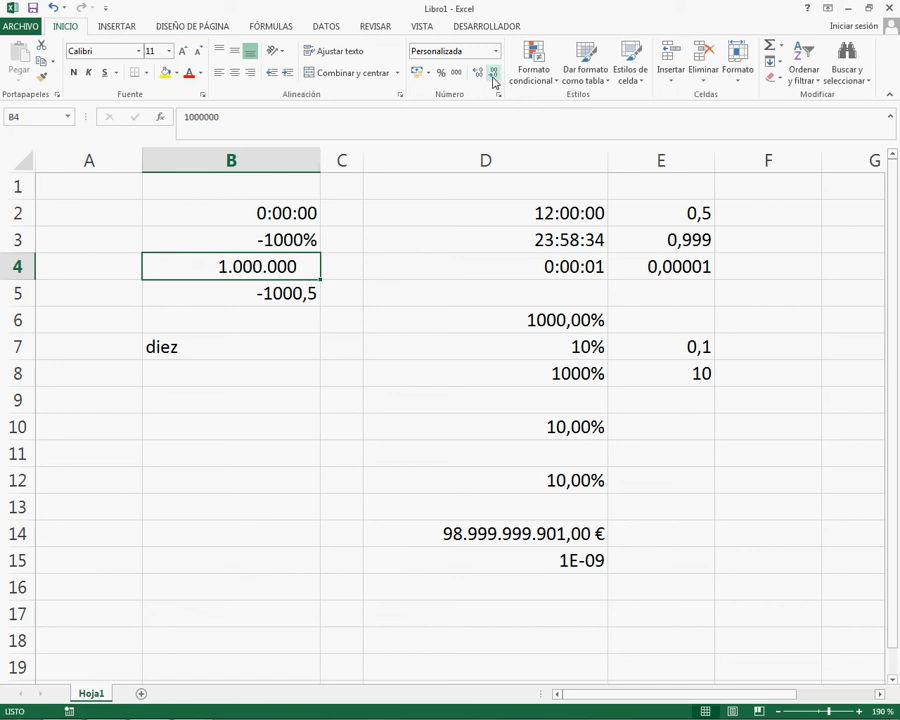
click(478, 75)
click(478, 76)
click(478, 76)
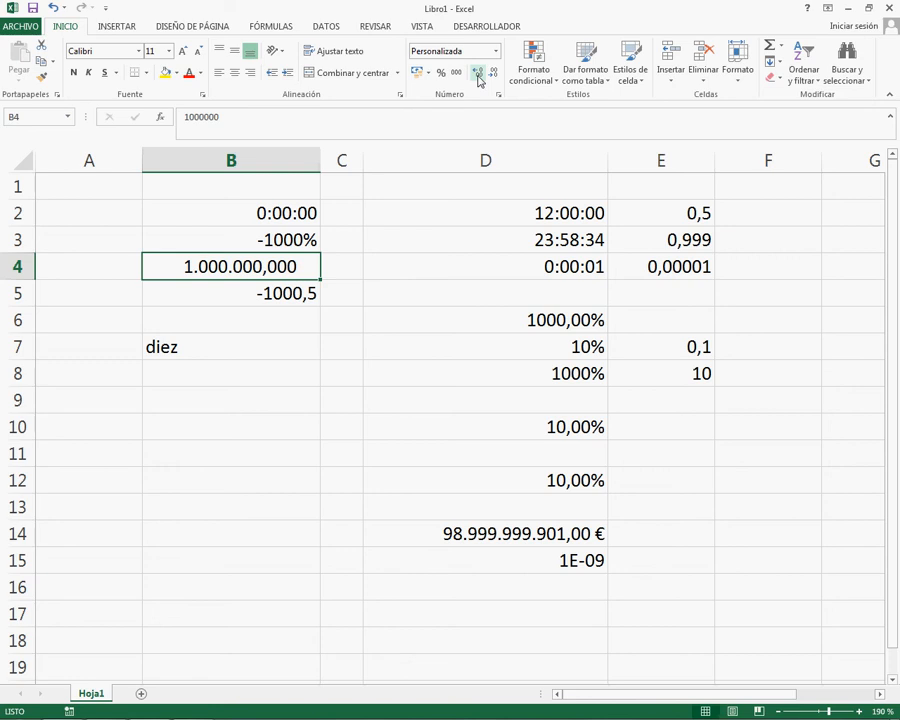
- Enter 10,3 in cell B9 and 5 in cell B10
key(Down)
key(Down)
key(Down)
key(Down)
key(Down)
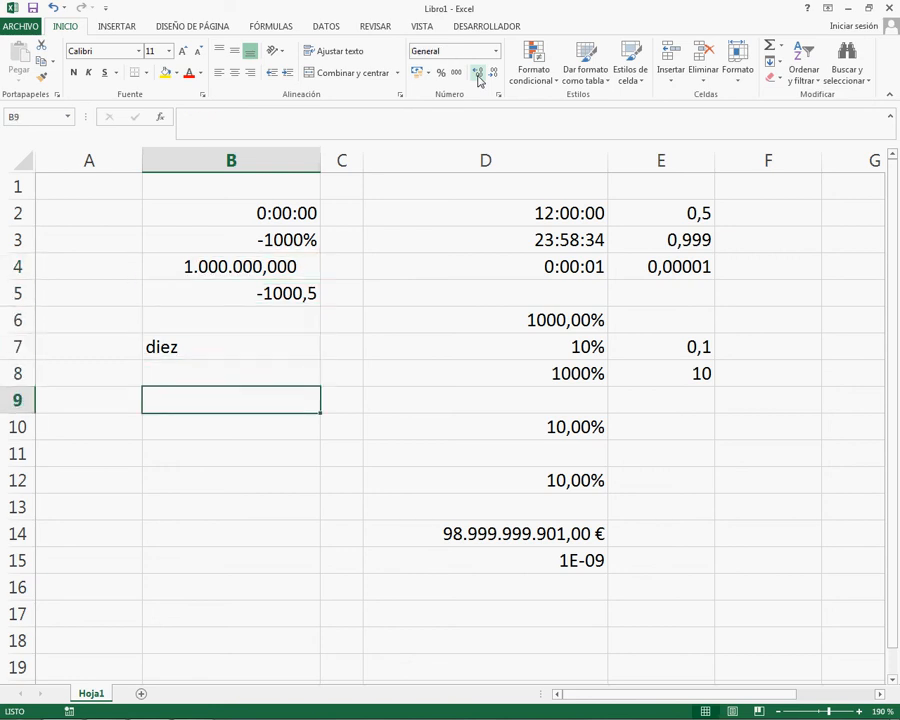
text(10,)
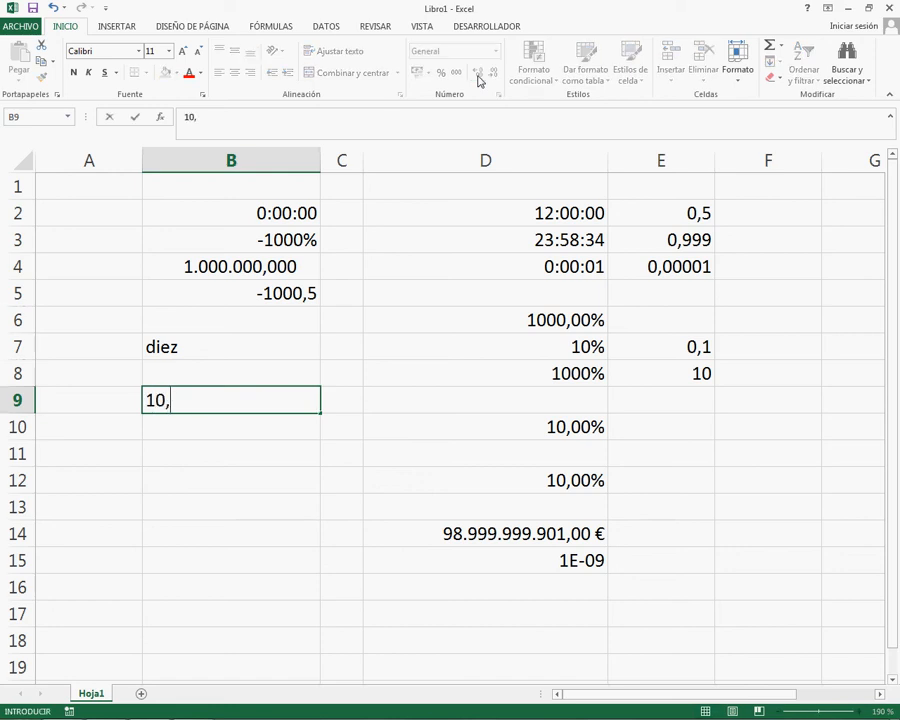
text(3)
key(Return)
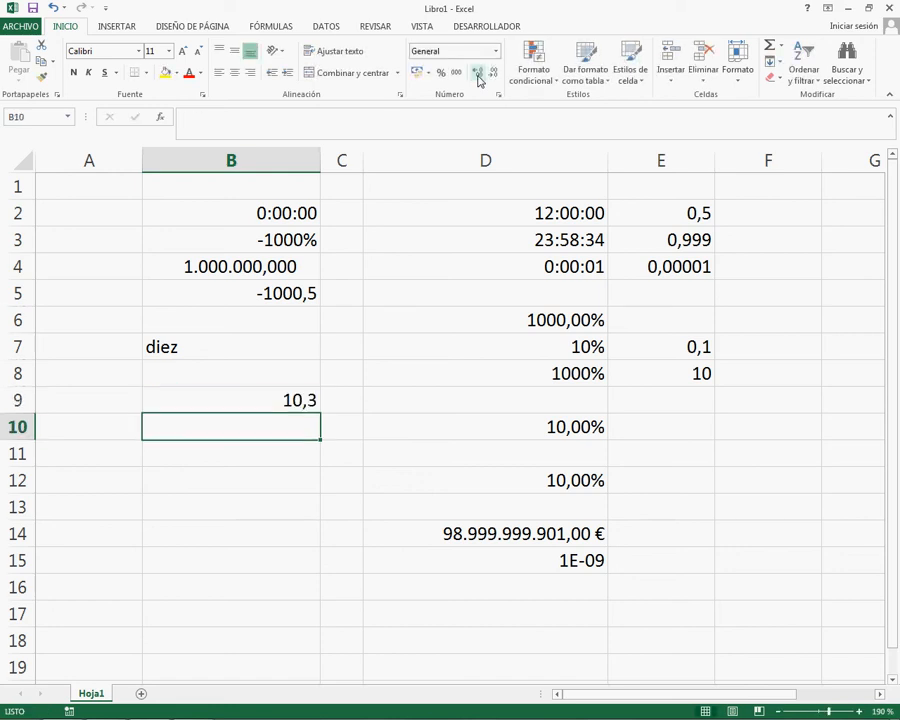
text(5)
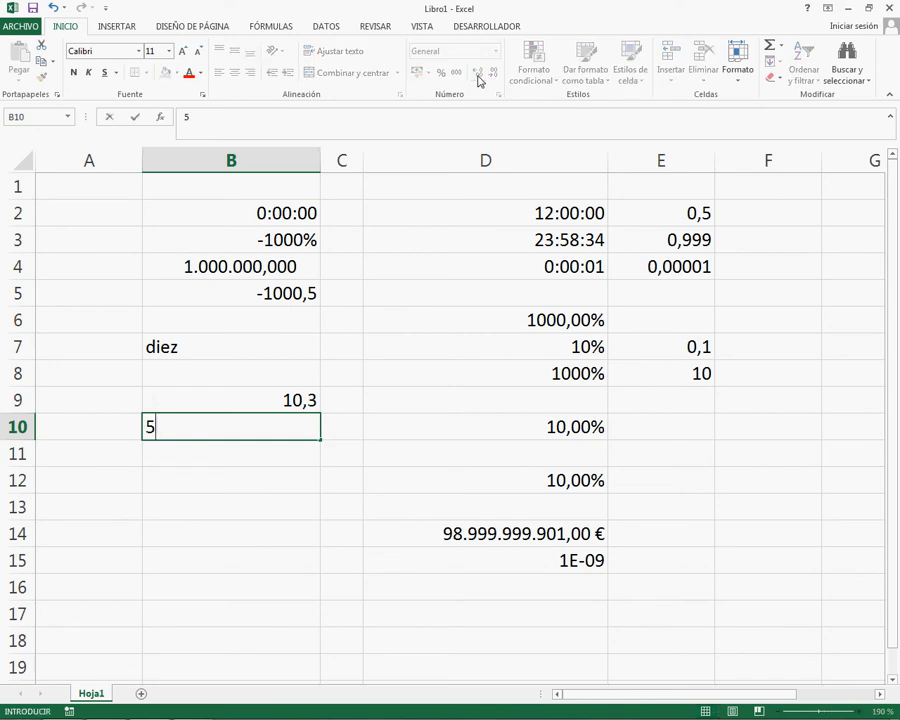
key(Return)
- Multiply B9 by B10 with the formula =B9*B10 in cell B11, and clear B11 again
text(=)
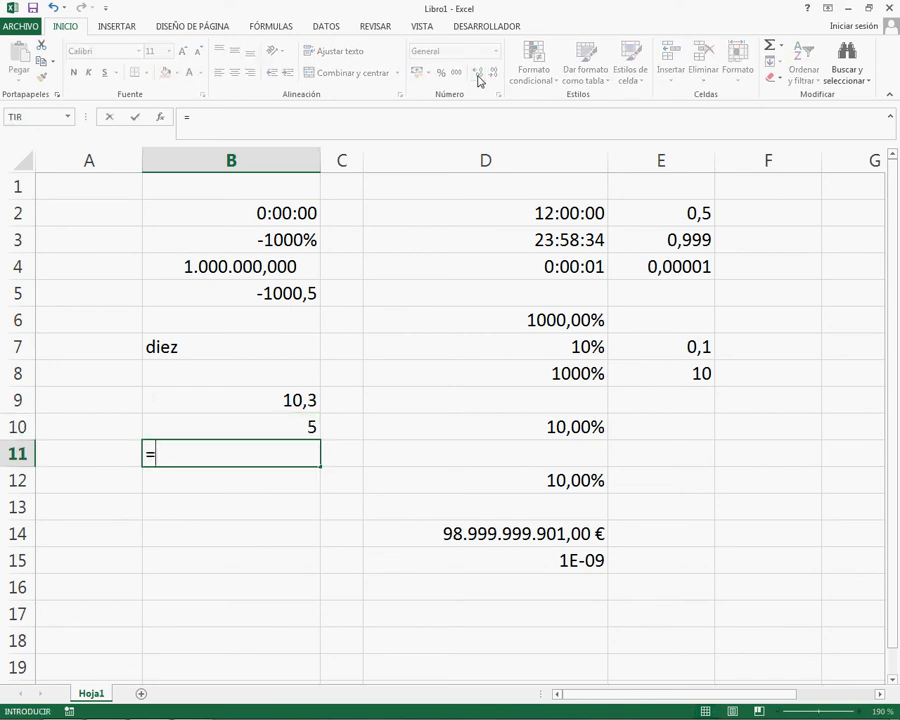
key(Up)
key(Up)
text(*)
key(Up)
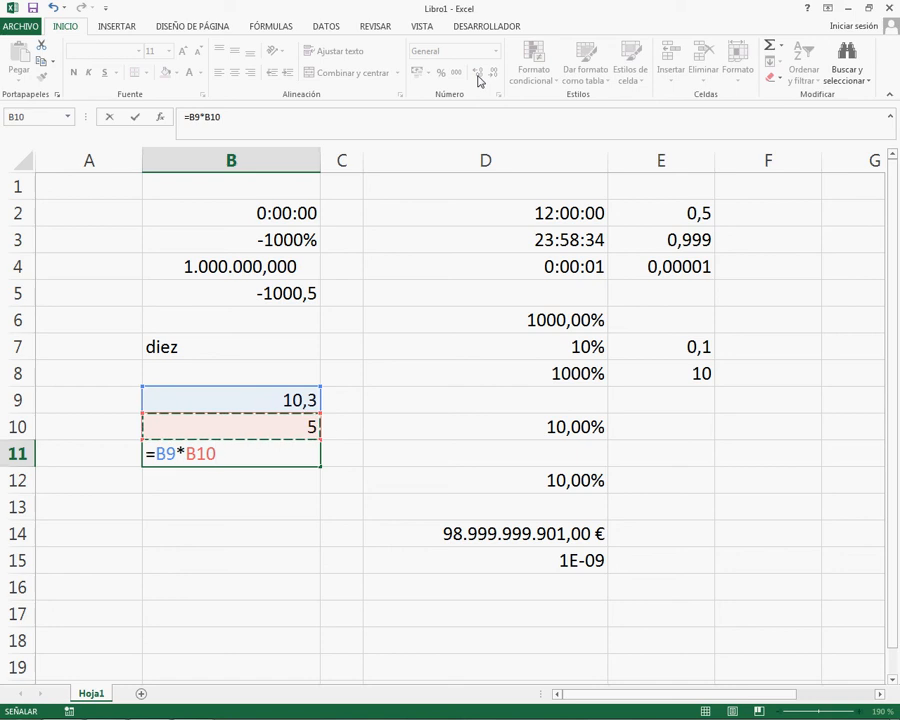
key(Return)
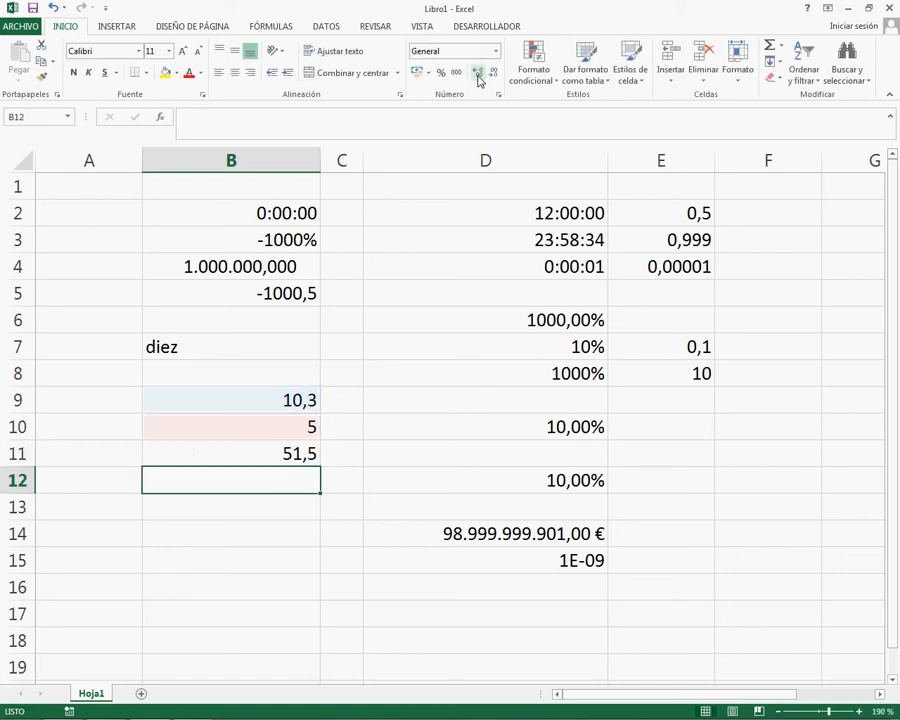
key(Up)
key(Delete)
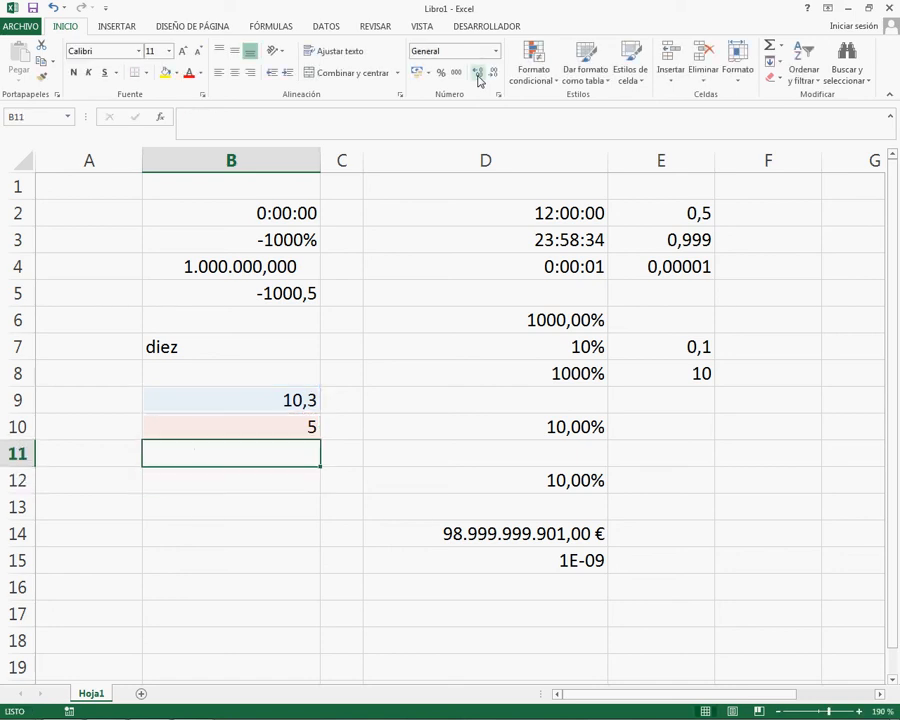
- Increase the decimals displayed in cell B9 to six places
key(Up)
key(Up)
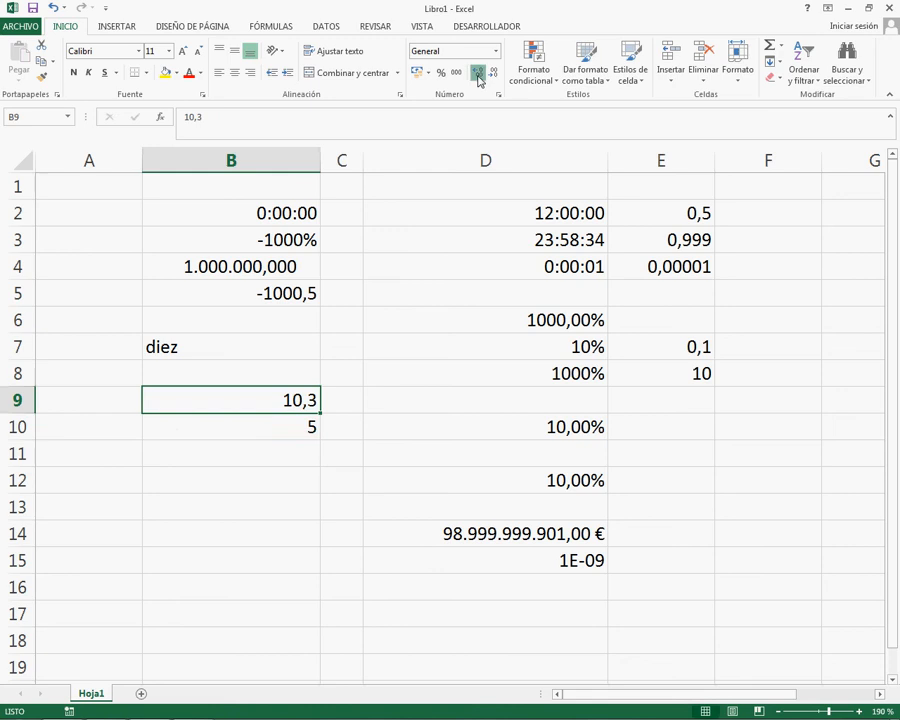
click(478, 76)
click(478, 76)
click(478, 76)
click(478, 76)
click(478, 76)
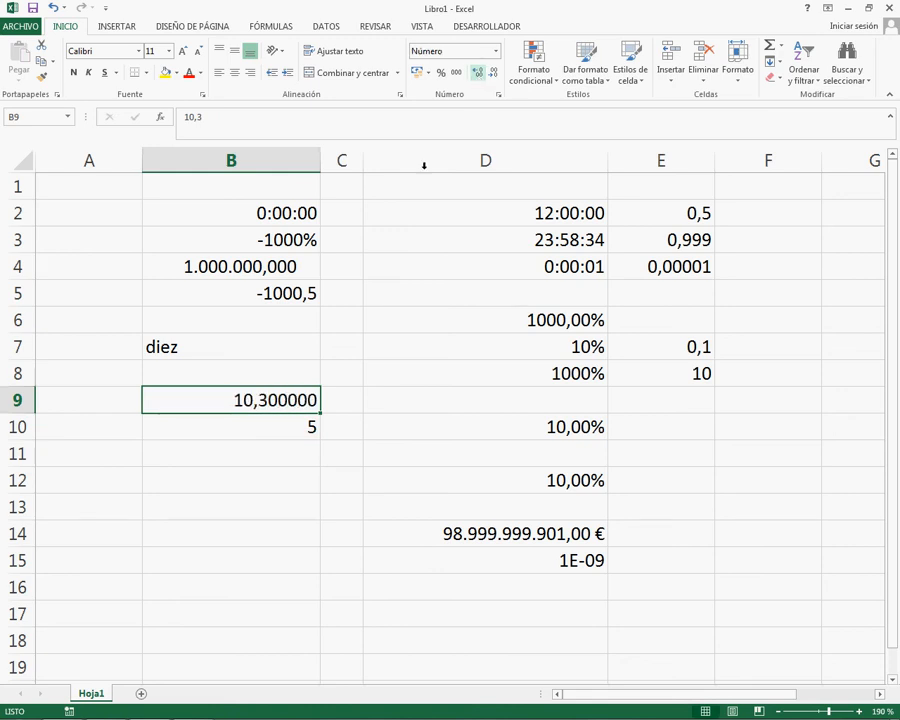
- Recalculate the product in cell B11 with =B9*B10, and delete the formula again
click(281, 450)
text(=)
key(Up)
key(Up)
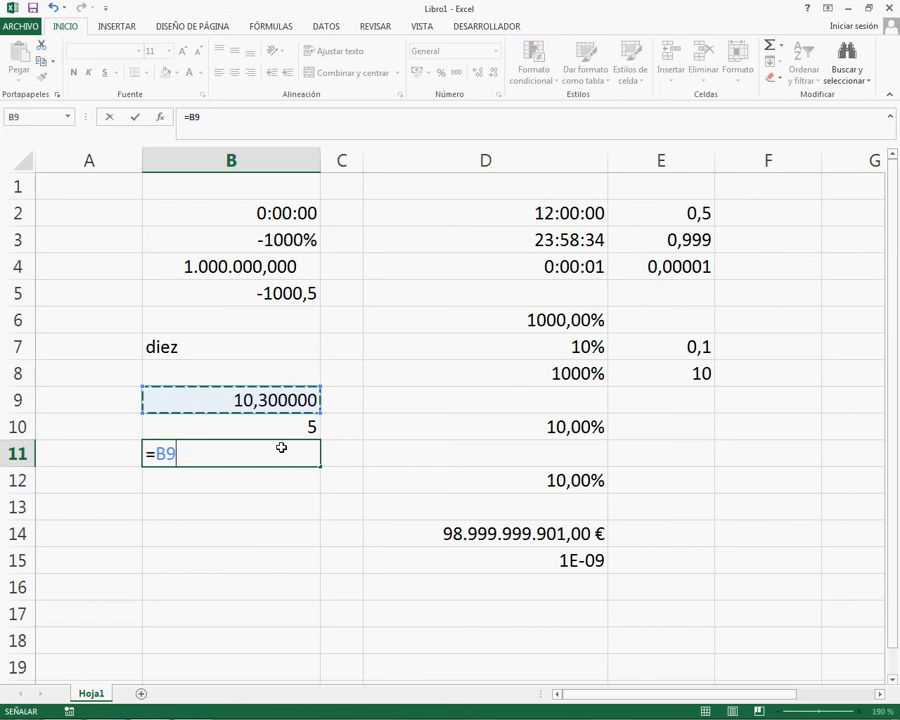
text(*)
key(Up)
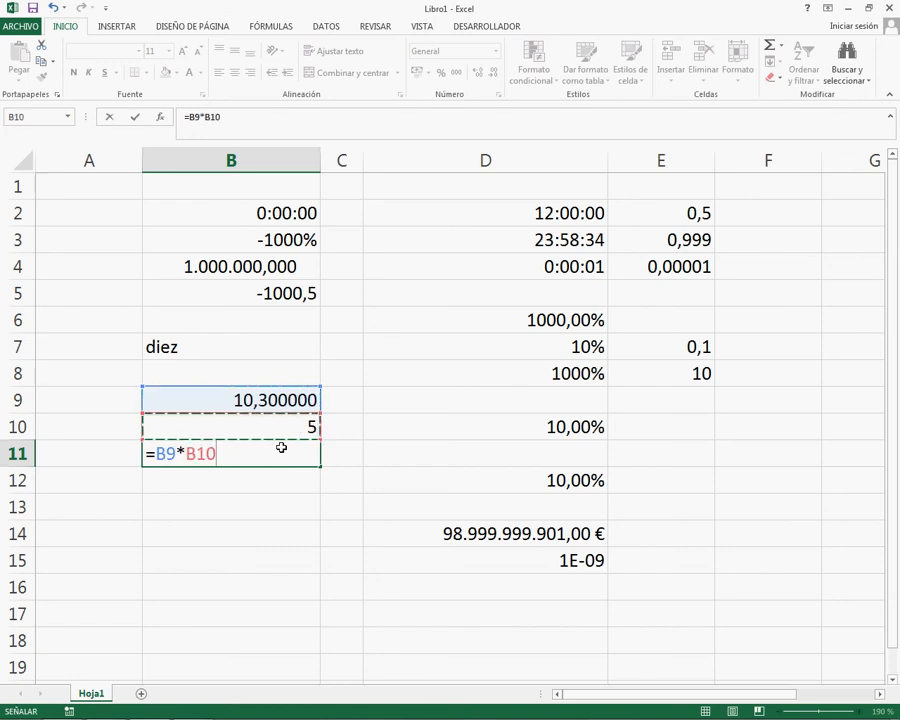
key(Return)
key(Up)
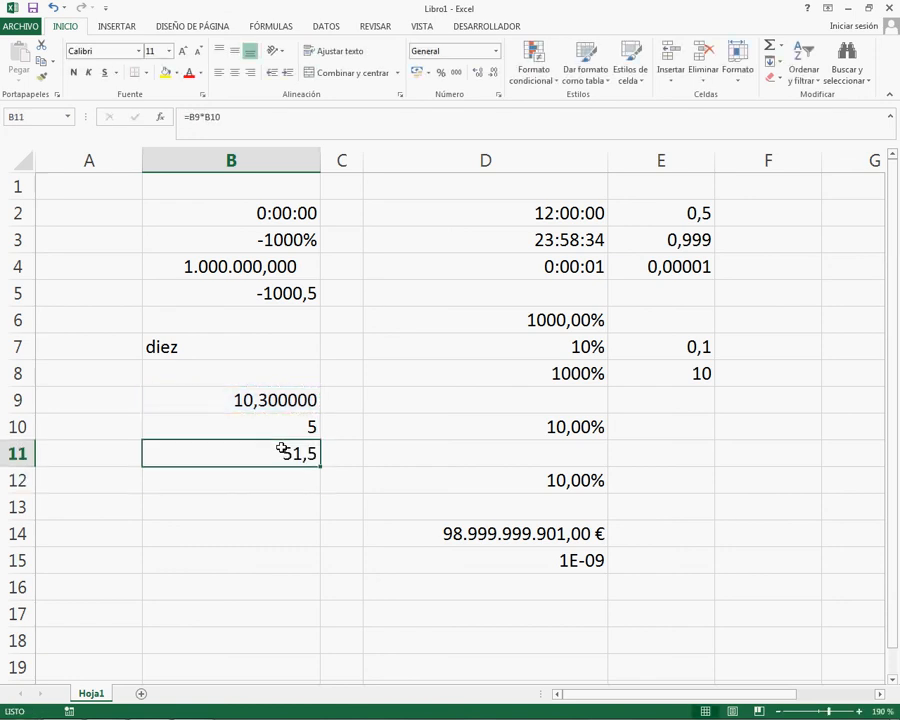
key(Delete)
- Decrease the decimals displayed in cell B9 until no decimal places are shown
key(Up)
key(Up)
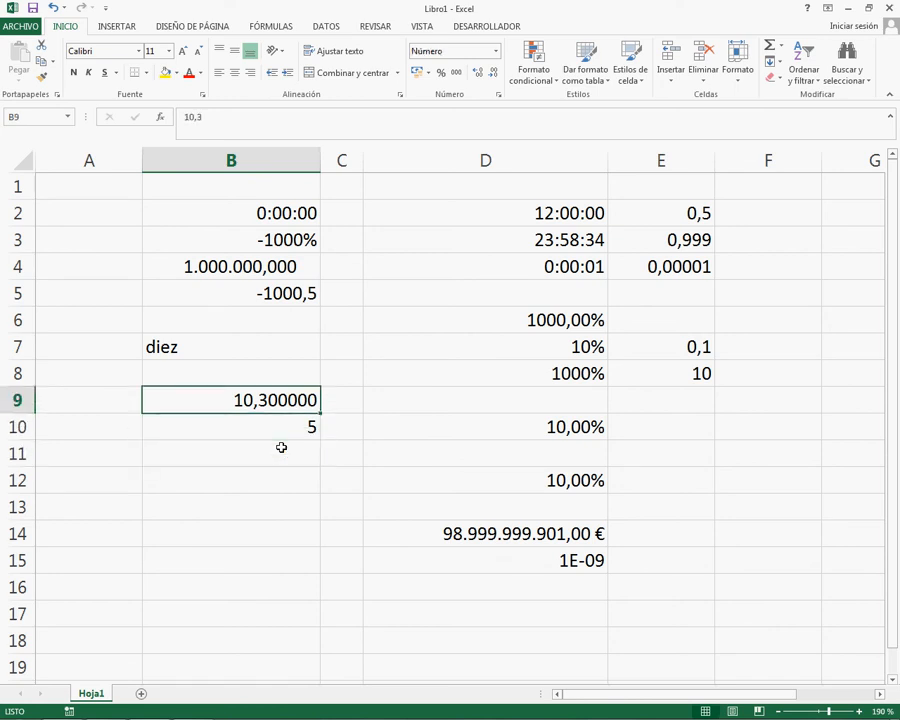
click(496, 75)
click(496, 75)
click(496, 75)
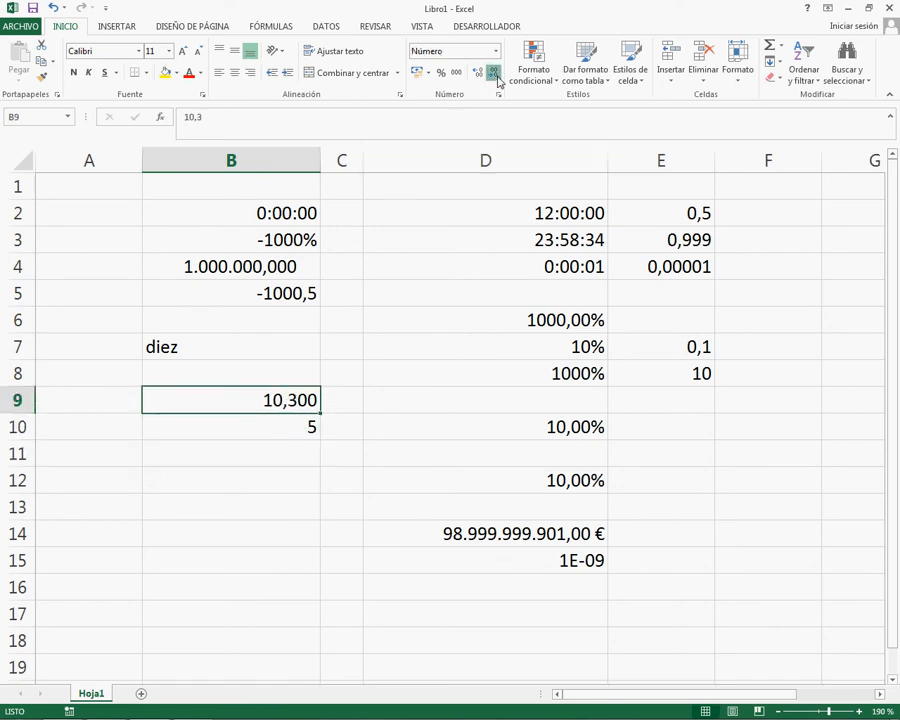
click(496, 75)
click(496, 75)
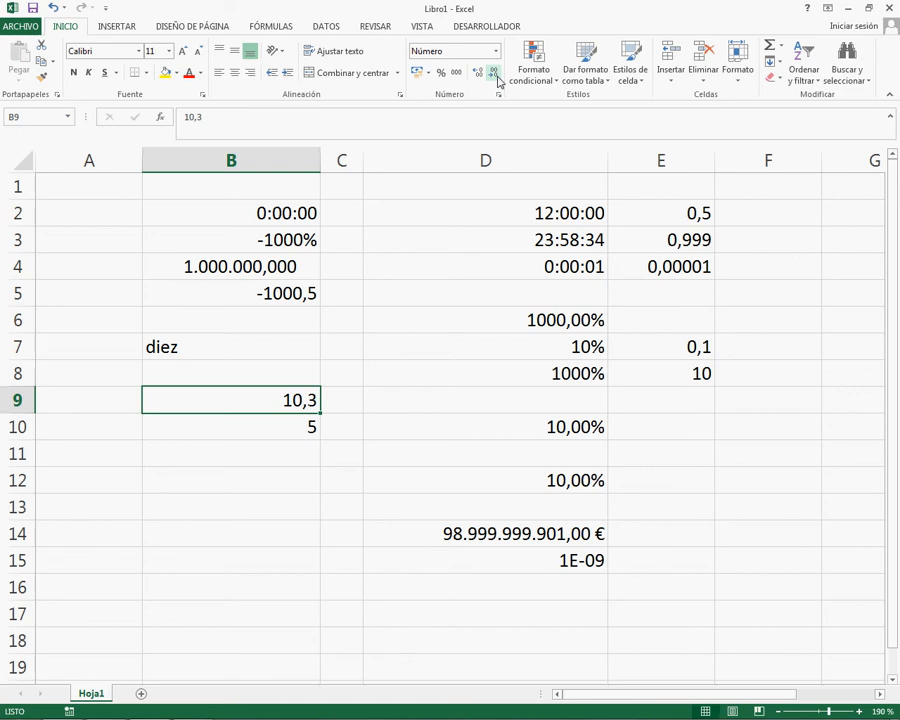
click(496, 75)
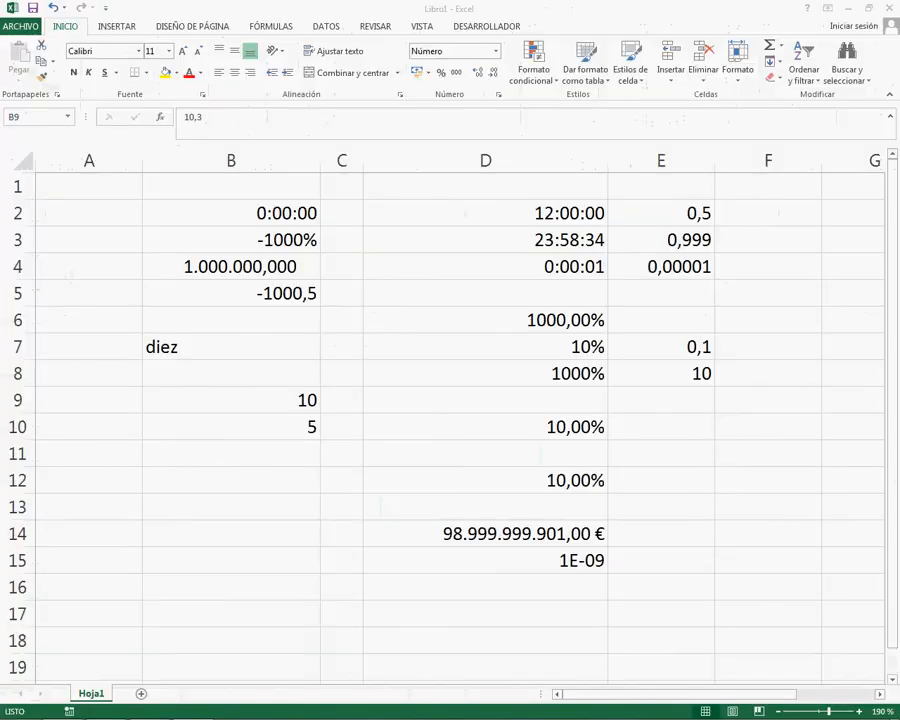
- Enter the formula =B9*B10 in cell B11
click(272, 447)
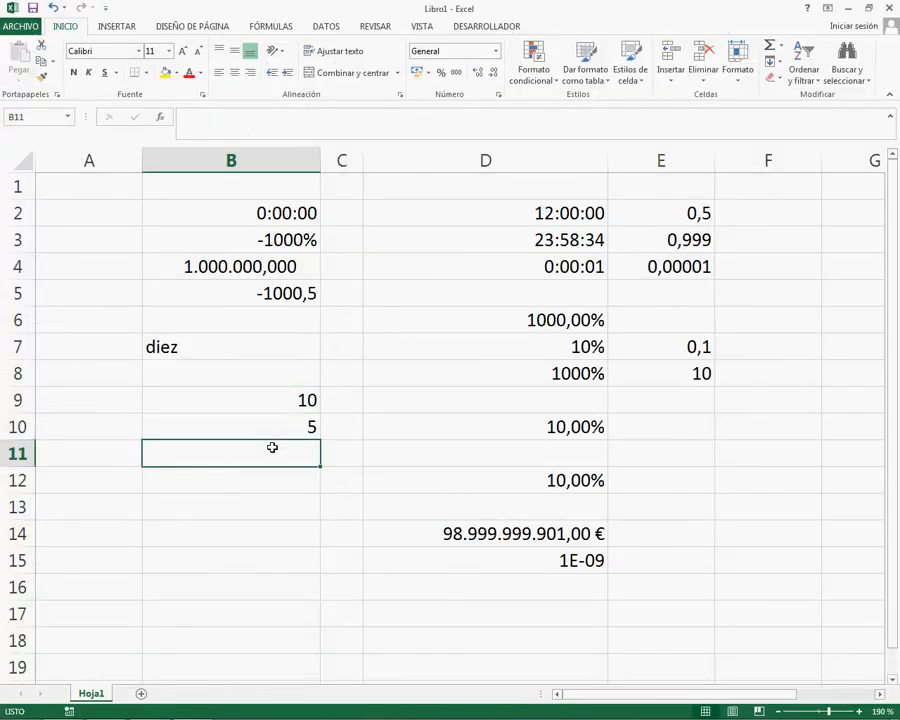
text(=)
key(Up)
key(Up)
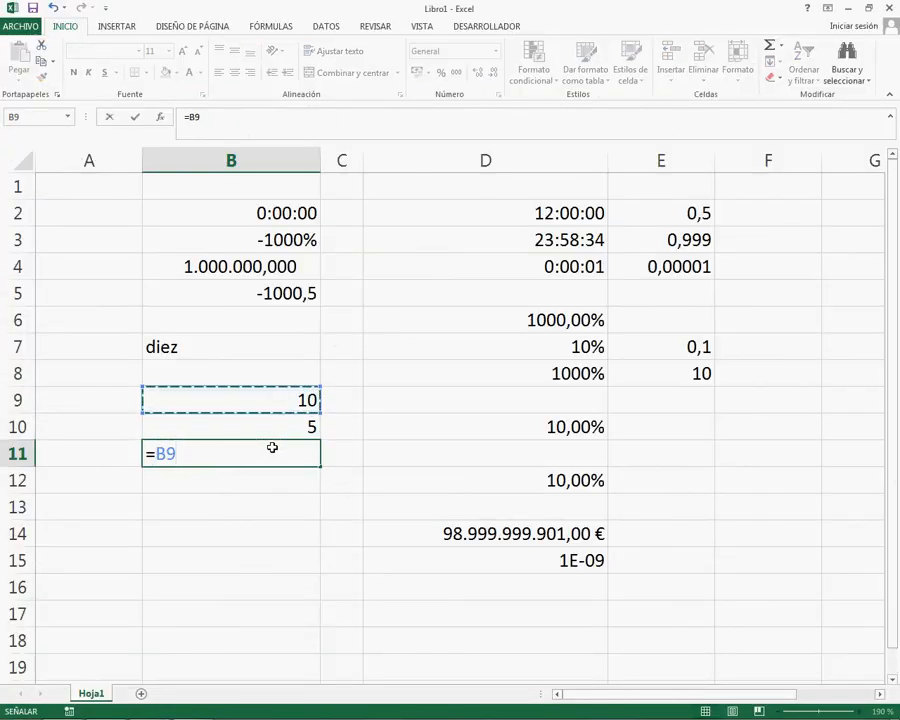
text(*)
key(Up)
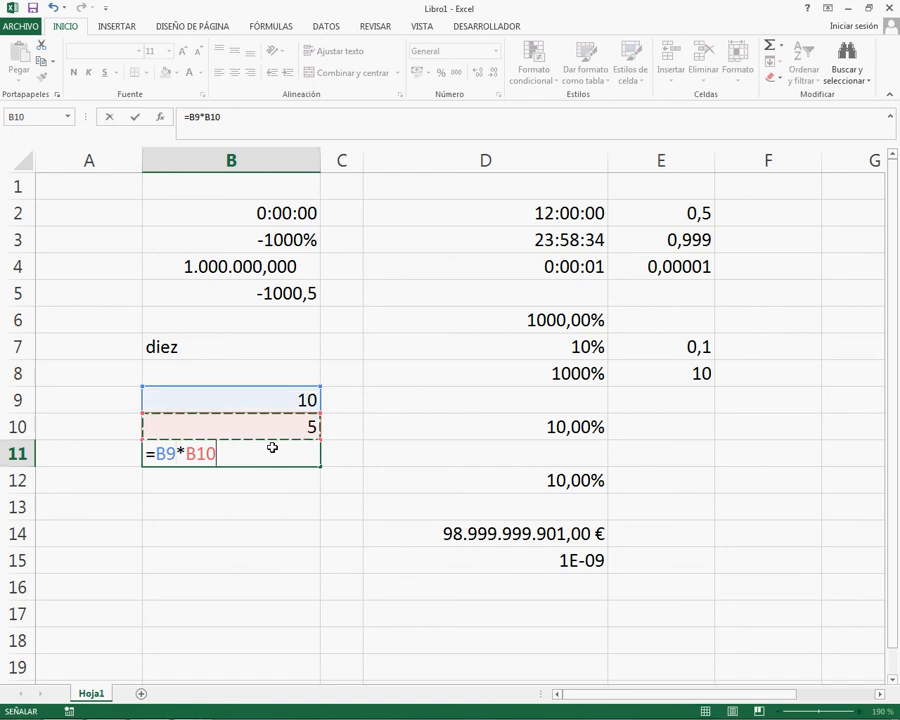
key(Return)
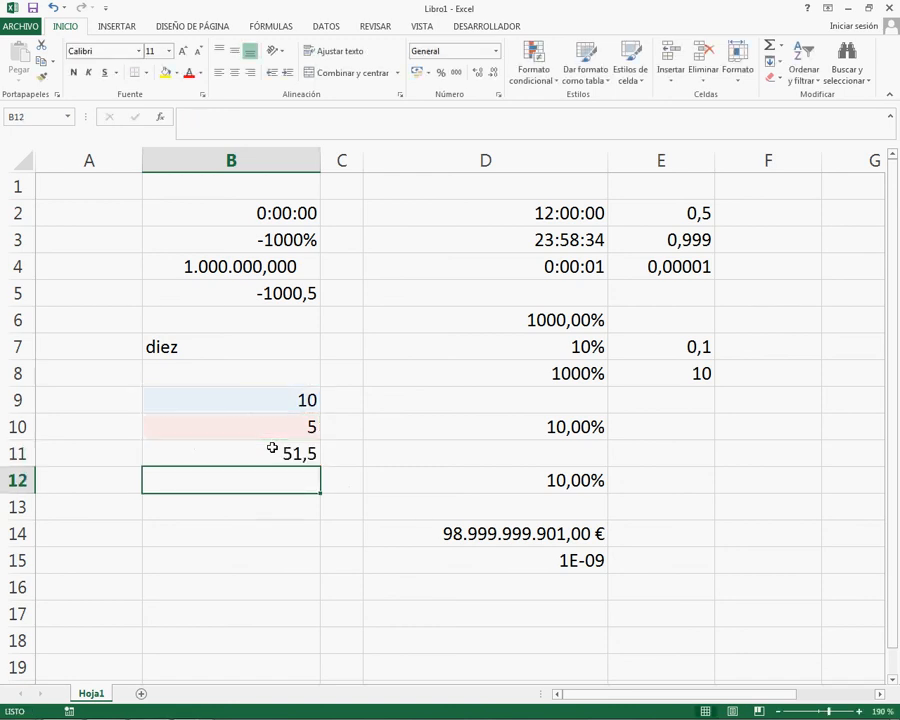